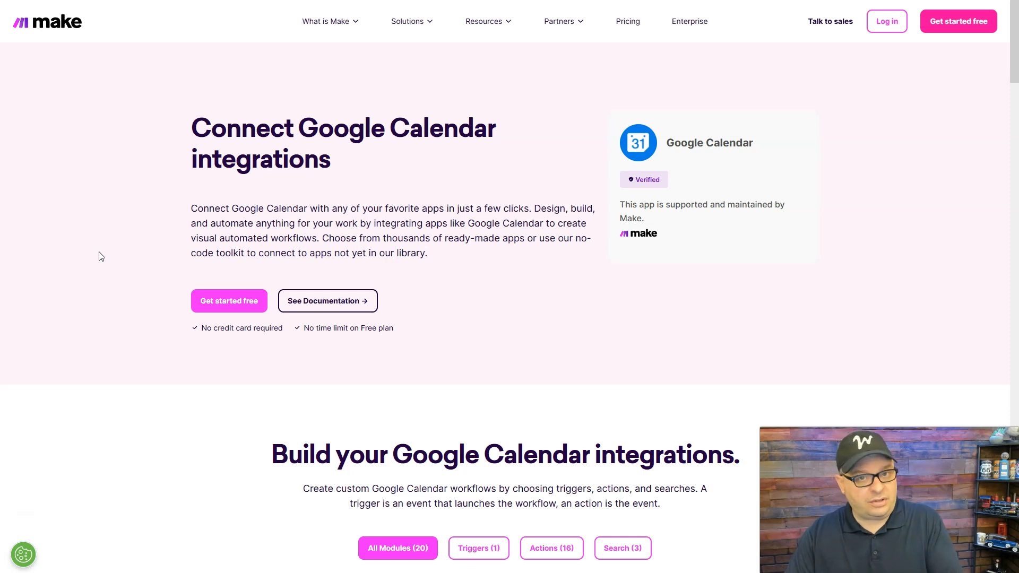
# - Review the Google Calendar integration modules and filter them to show only the triggers
pyautogui.scroll(-7, 100, 256)
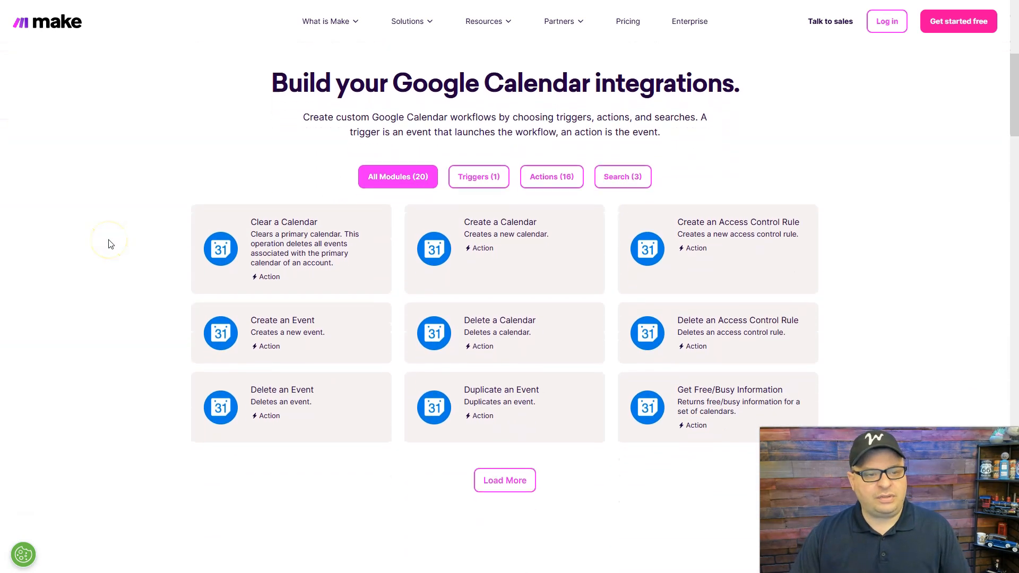
pyautogui.scroll(1, 165, 218)
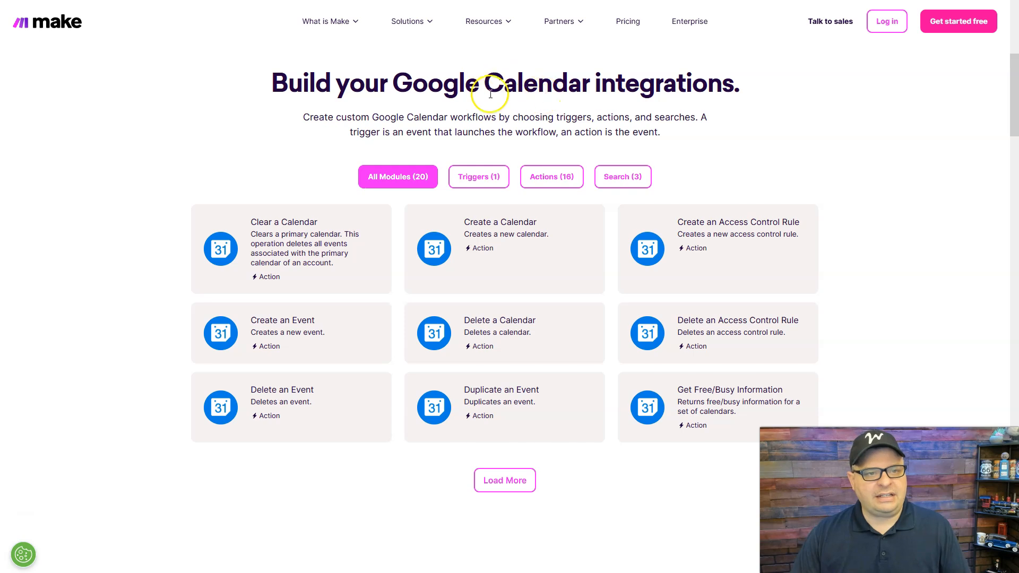
pyautogui.moveTo(393, 84); pyautogui.dragTo(731, 83)
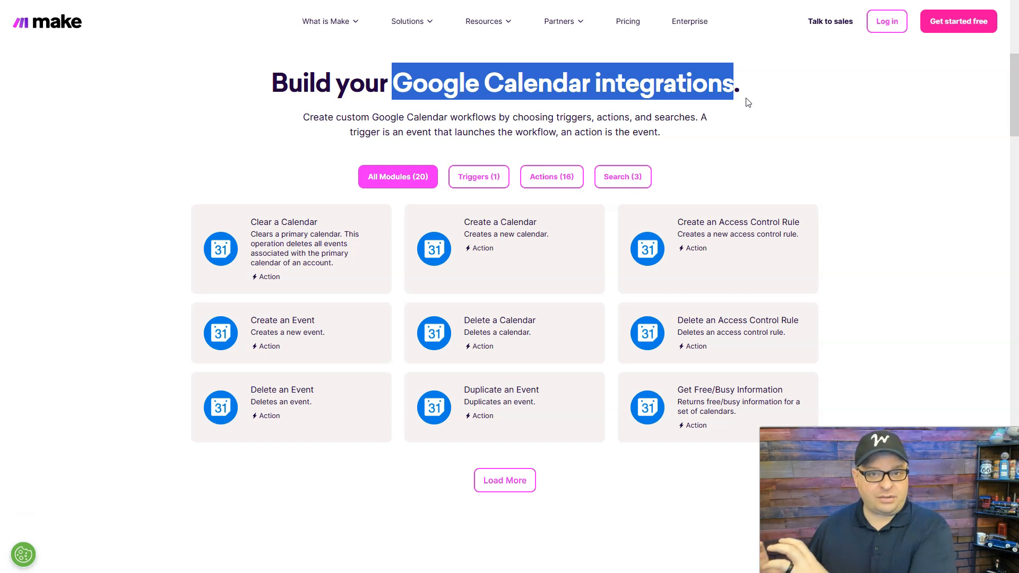
pyautogui.press('F11')
pyautogui.click(845, 168)
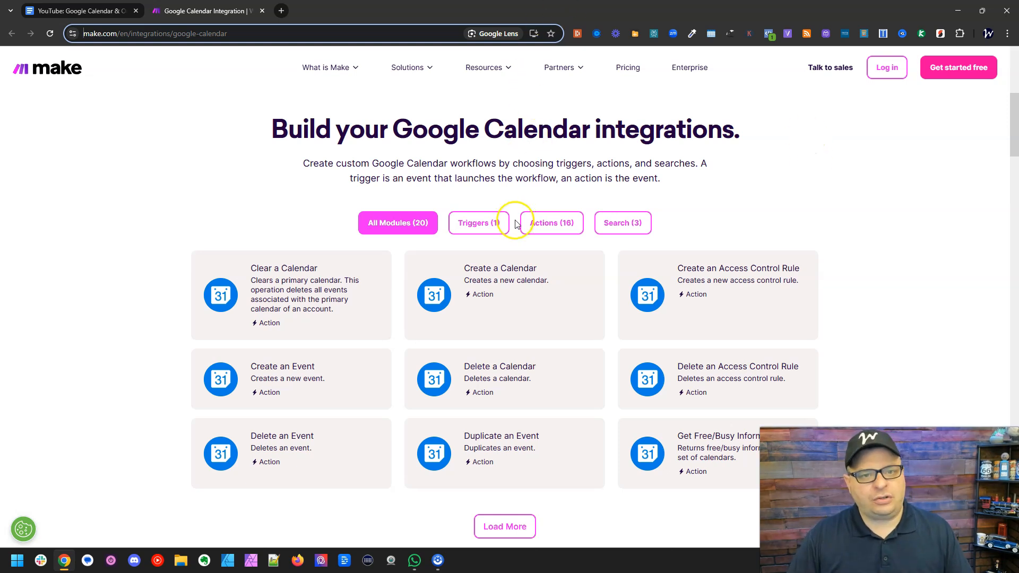
pyautogui.click(472, 225)
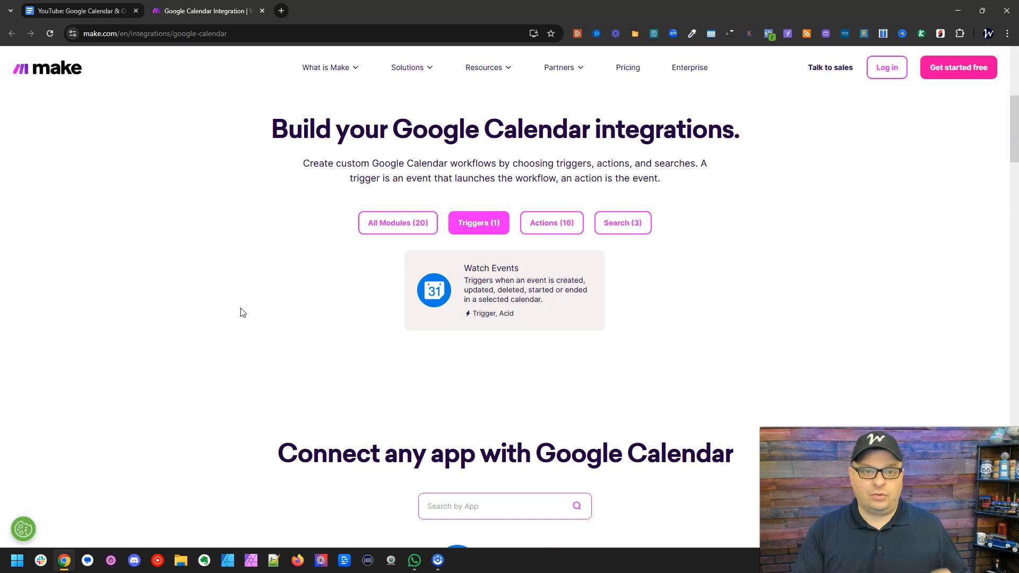
pyautogui.click(244, 308)
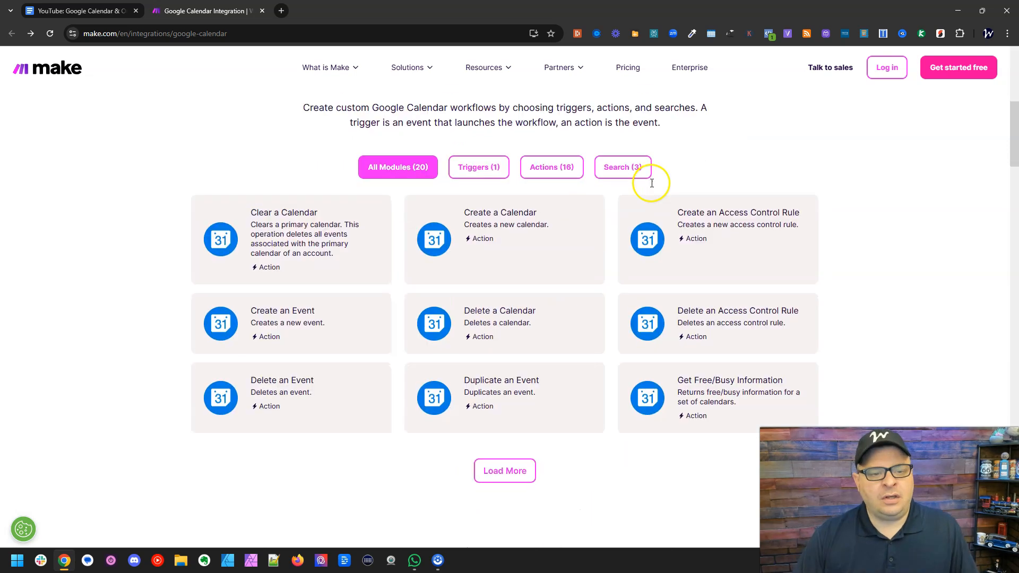
# - Open the integration page pairing Google Calendar with Microsoft 365 Calendar from the connectable Microsoft apps
pyautogui.scroll(-3, 650, 183)
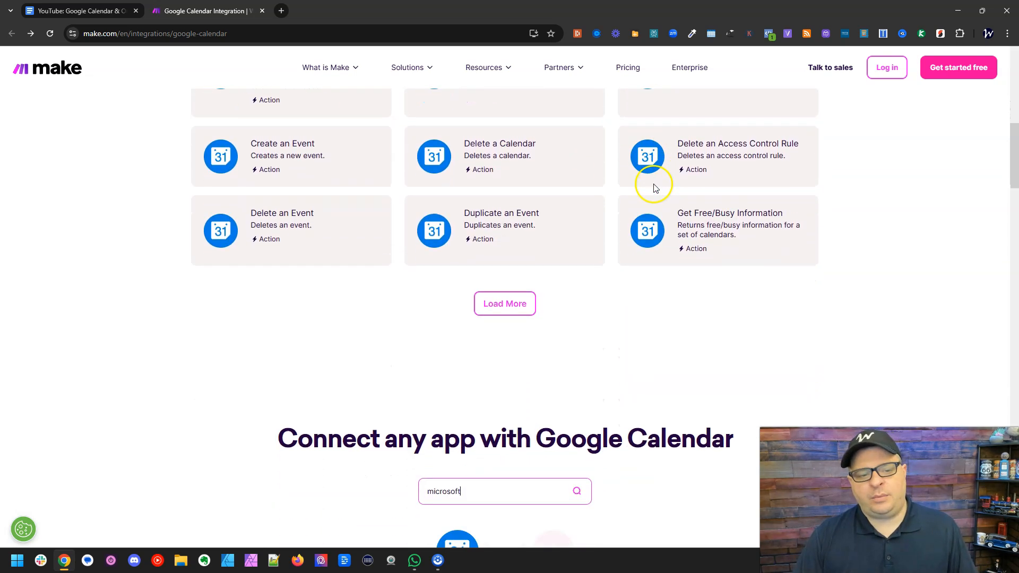
pyautogui.scroll(-5, 656, 188)
pyautogui.scroll(-1, 656, 189)
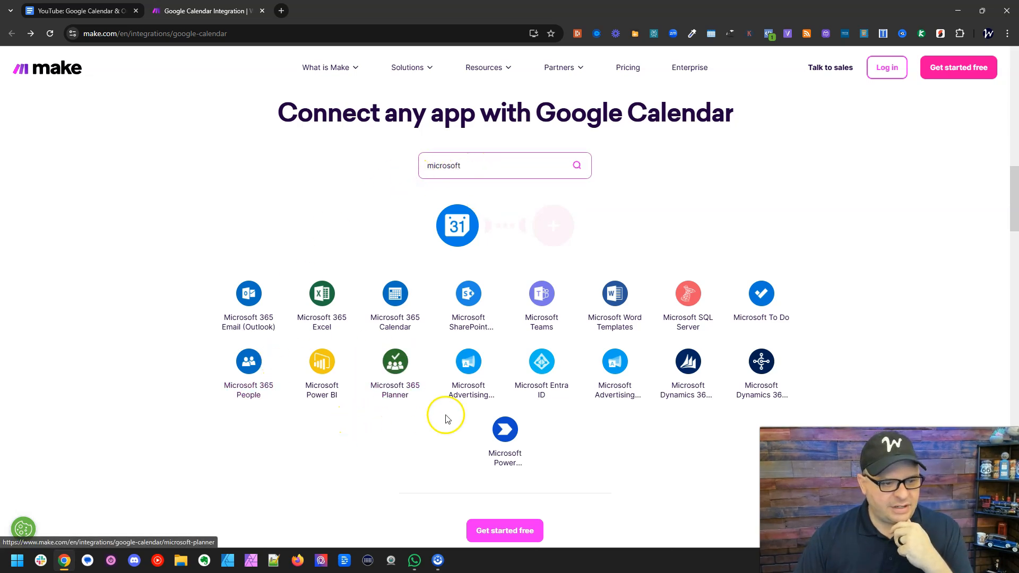
pyautogui.click(396, 293)
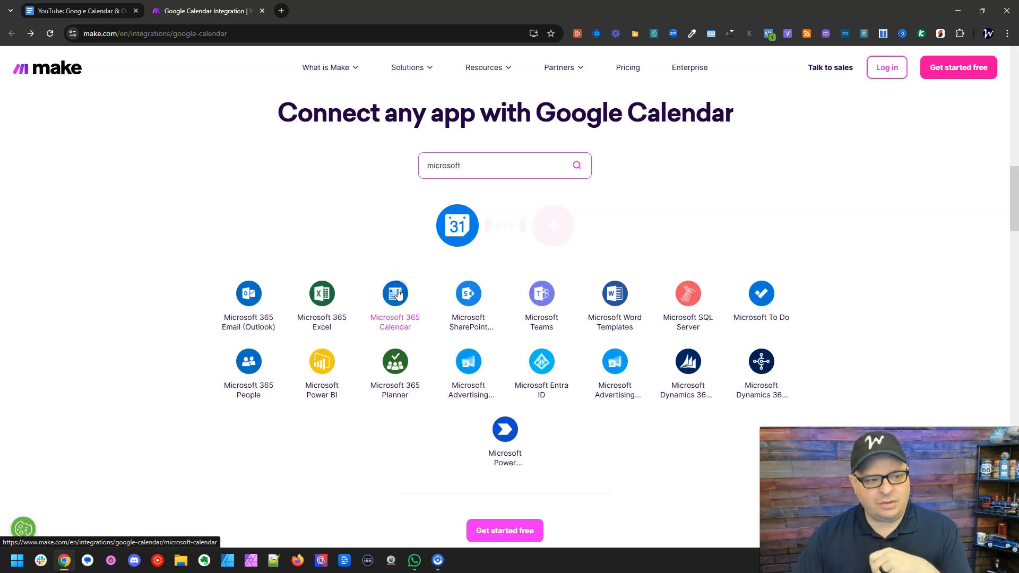
# - Choose Watch Events as the Google Calendar trigger and Create an Event as the Microsoft 365 Calendar action
pyautogui.scroll(-4, 865, 196)
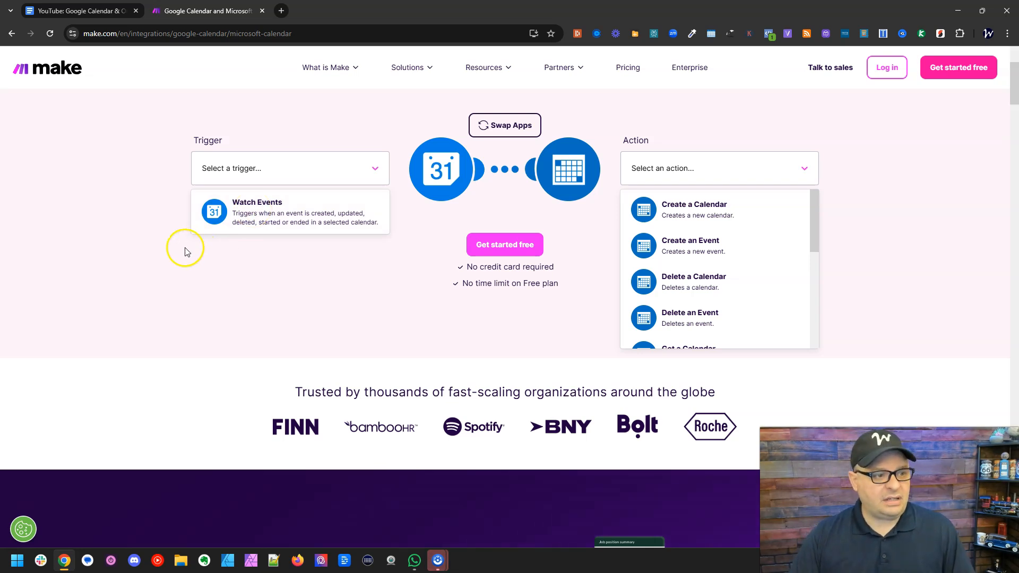
pyautogui.scroll(1, 197, 245)
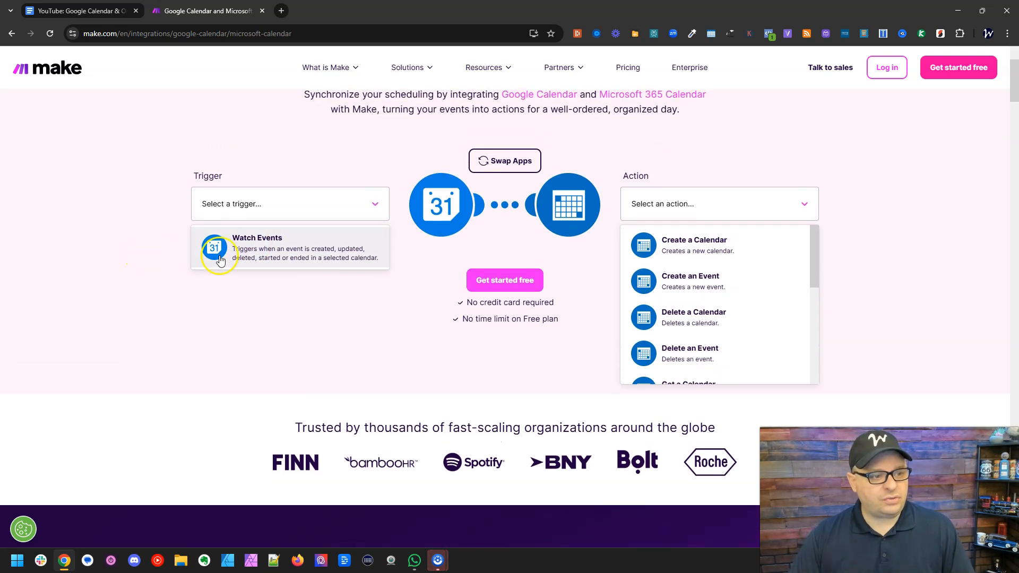
pyautogui.click(275, 249)
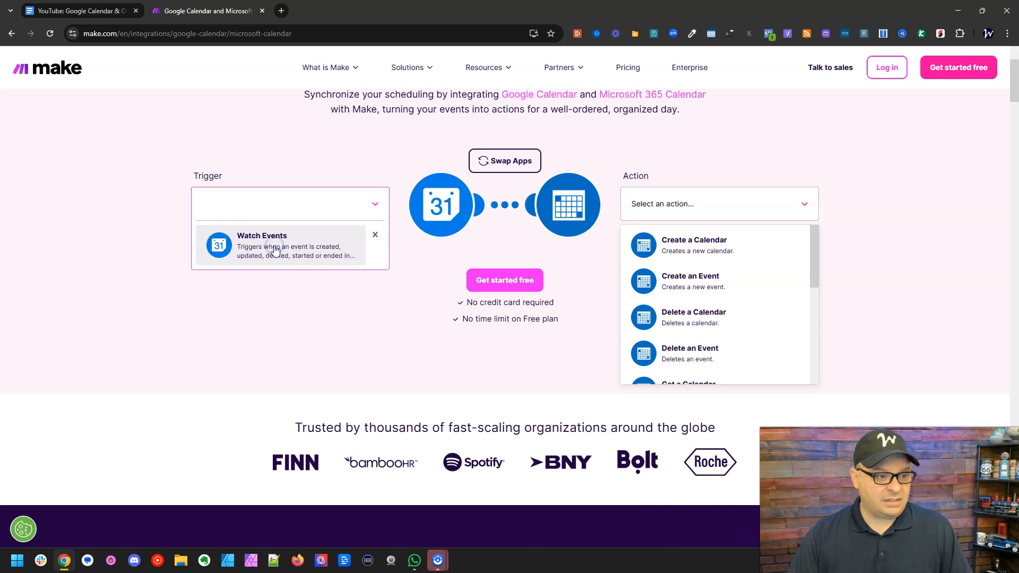
pyautogui.scroll(-1, 902, 223)
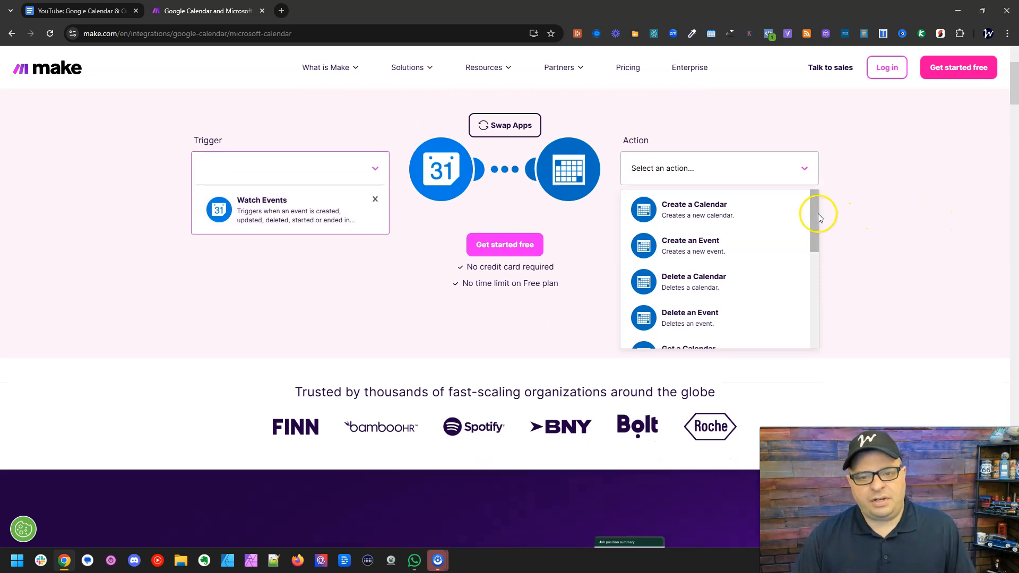
pyautogui.moveTo(815, 212); pyautogui.dragTo(812, 203)
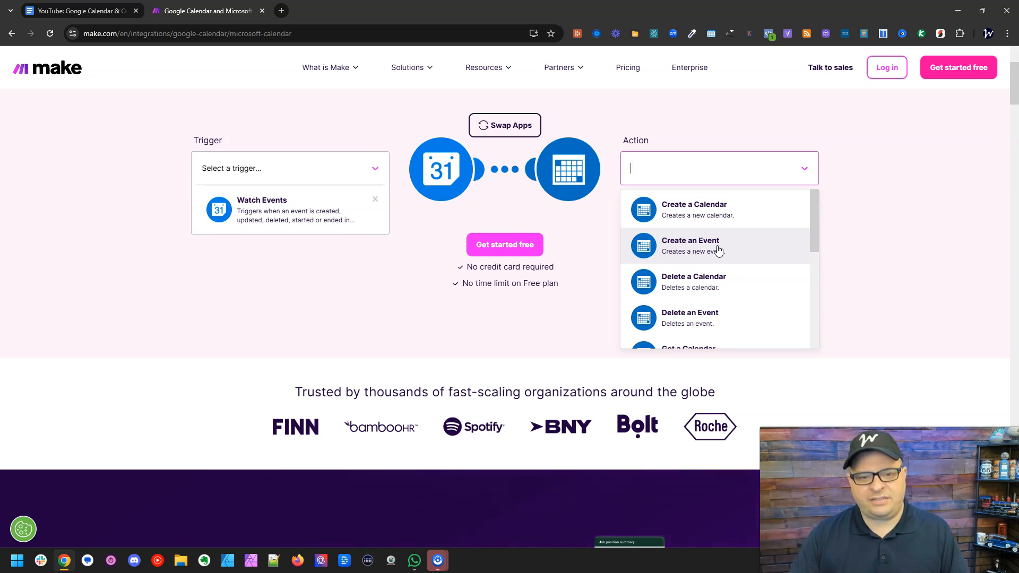
pyautogui.click(718, 250)
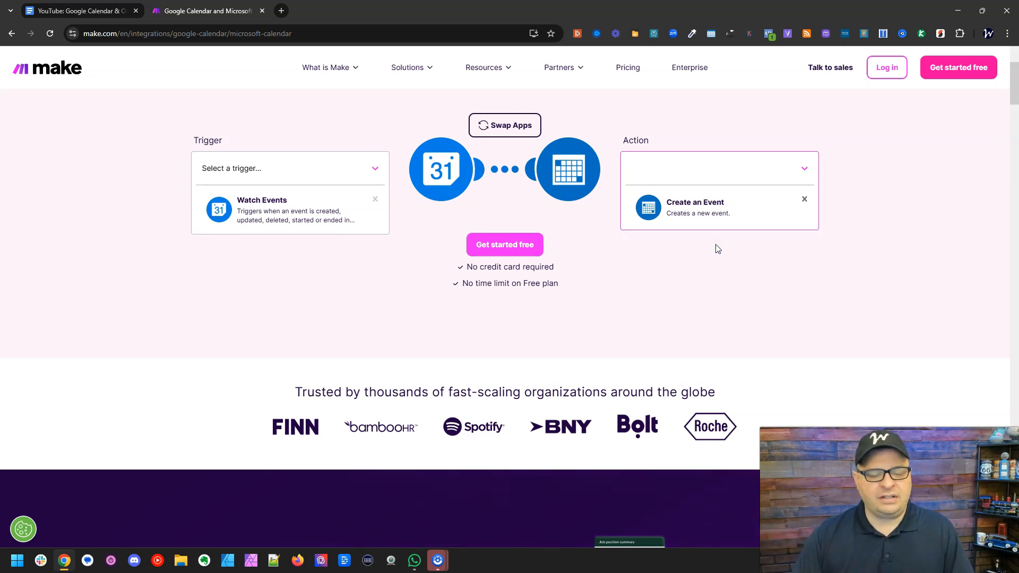
pyautogui.scroll(1, 915, 276)
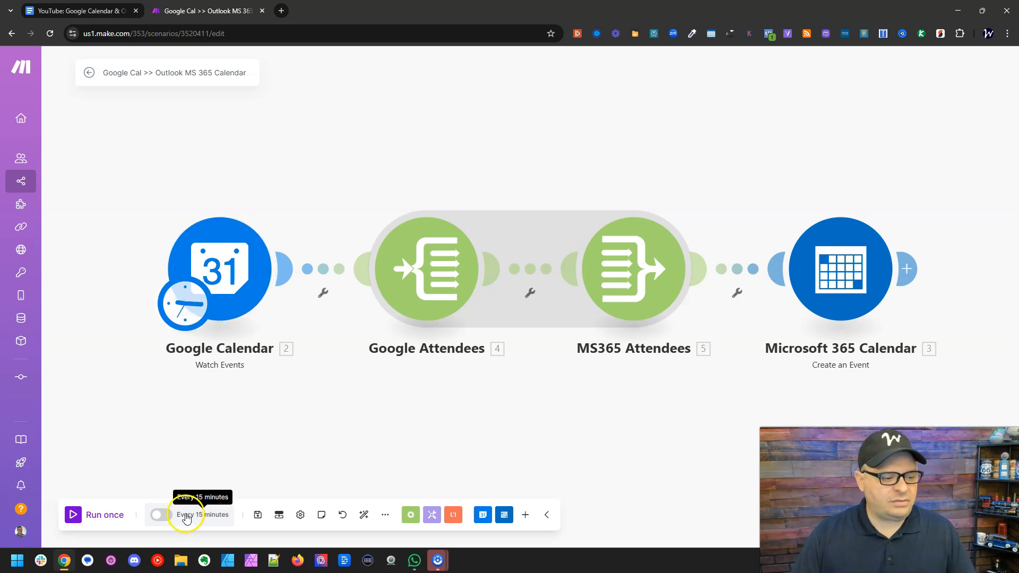
# - Check the Google Calendar trigger's schedule settings and close them without changes
pyautogui.click(183, 321)
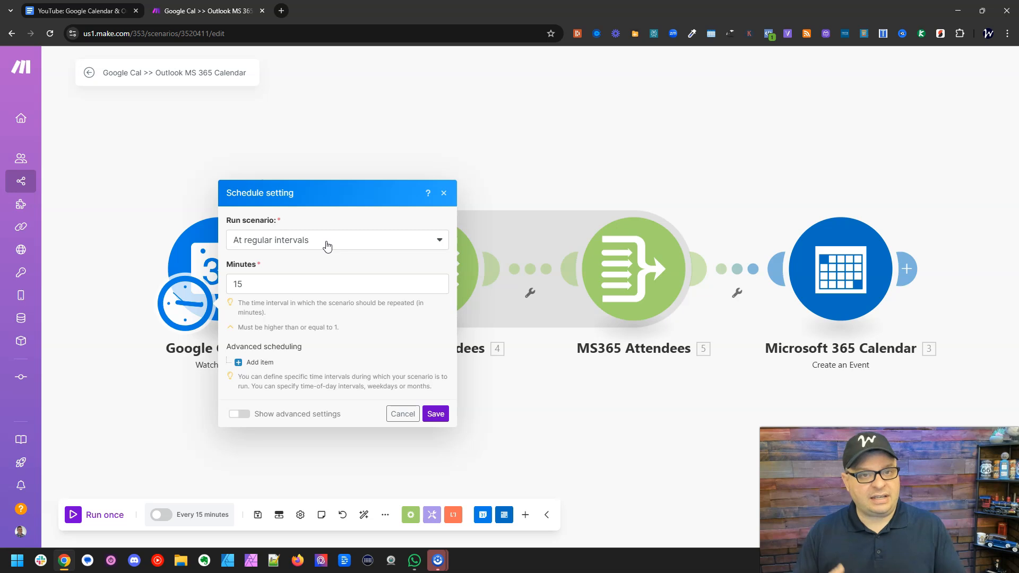
pyautogui.click(444, 194)
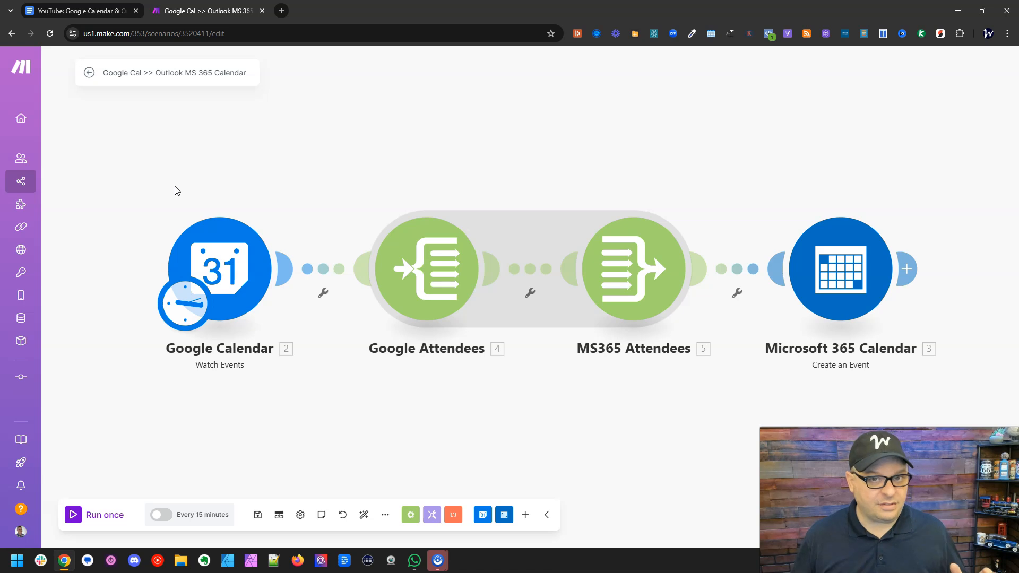
pyautogui.click(154, 221)
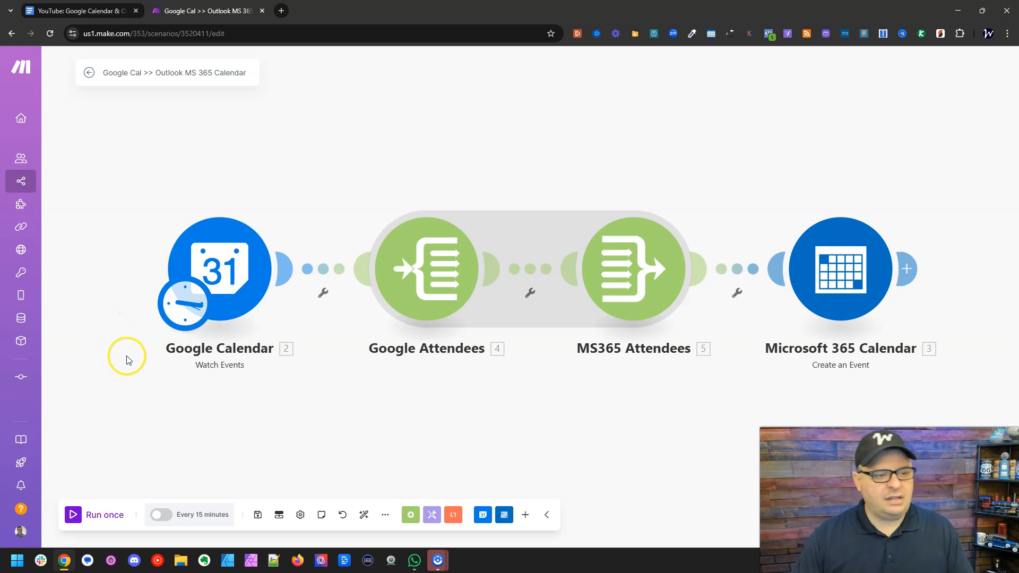
# - Set the scenario's schedule to run at regular intervals of 240 minutes
pyautogui.click(187, 522)
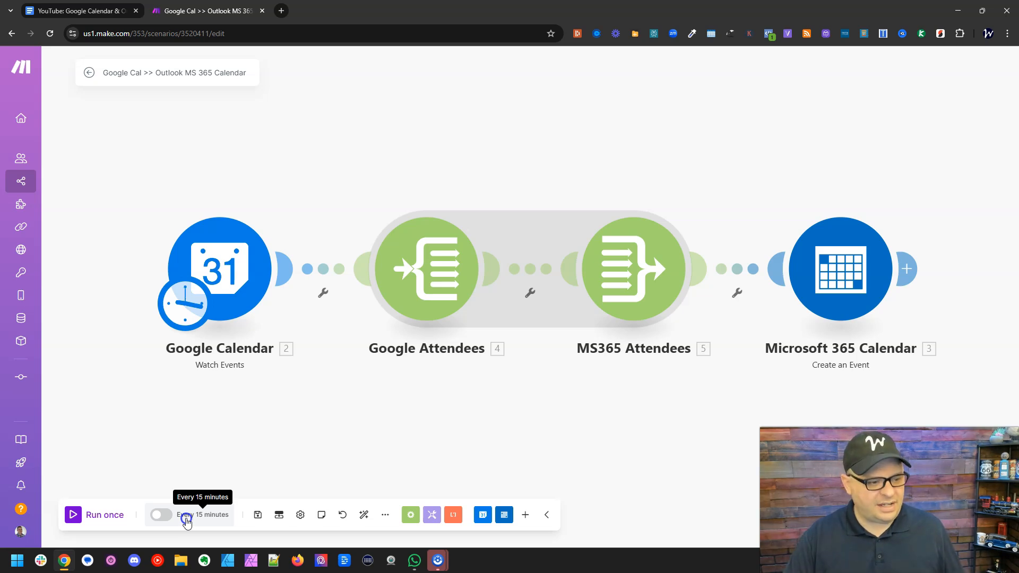
pyautogui.click(187, 517)
pyautogui.click(254, 283)
pyautogui.doubleClick(238, 283)
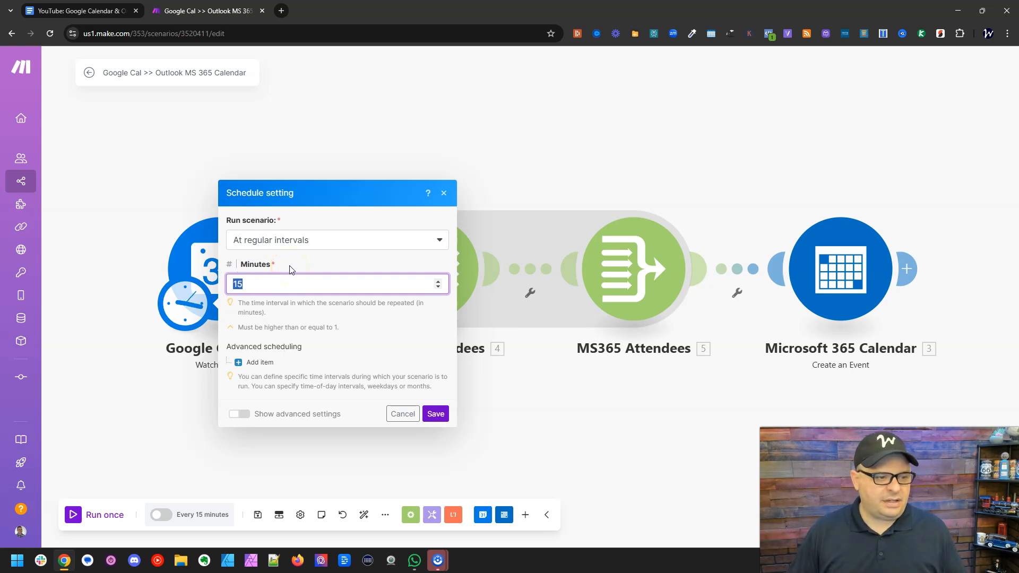
pyautogui.write('240')
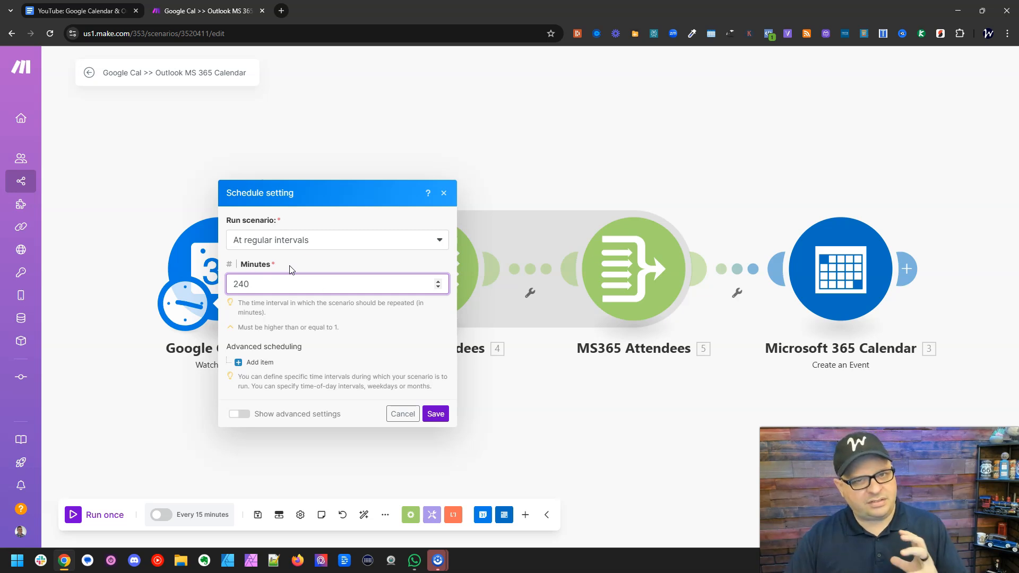
# - Add an advanced scheduling item with a start time of 7:00 AM
pyautogui.click(267, 362)
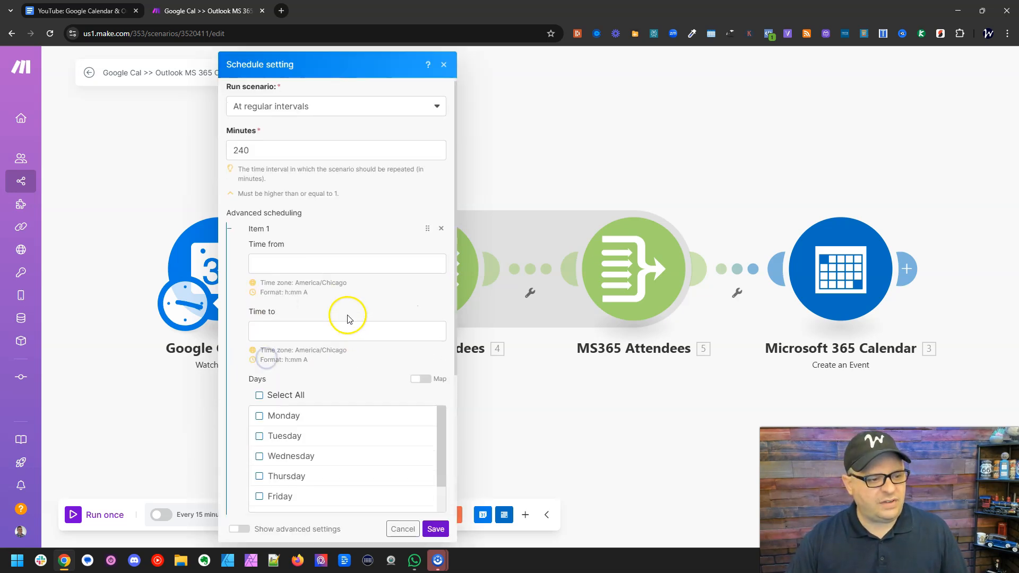
pyautogui.scroll(-2, 346, 315)
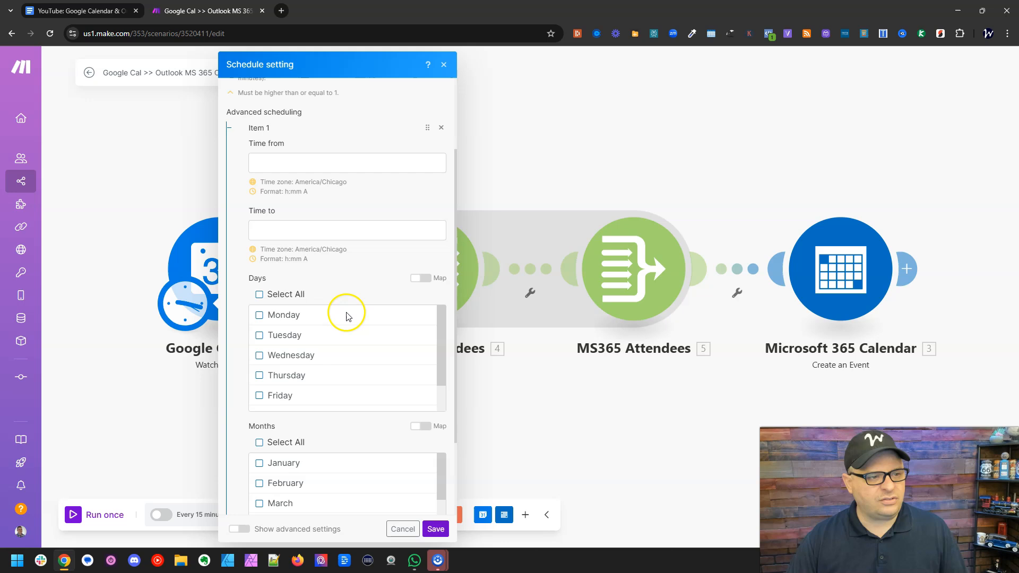
pyautogui.click(310, 163)
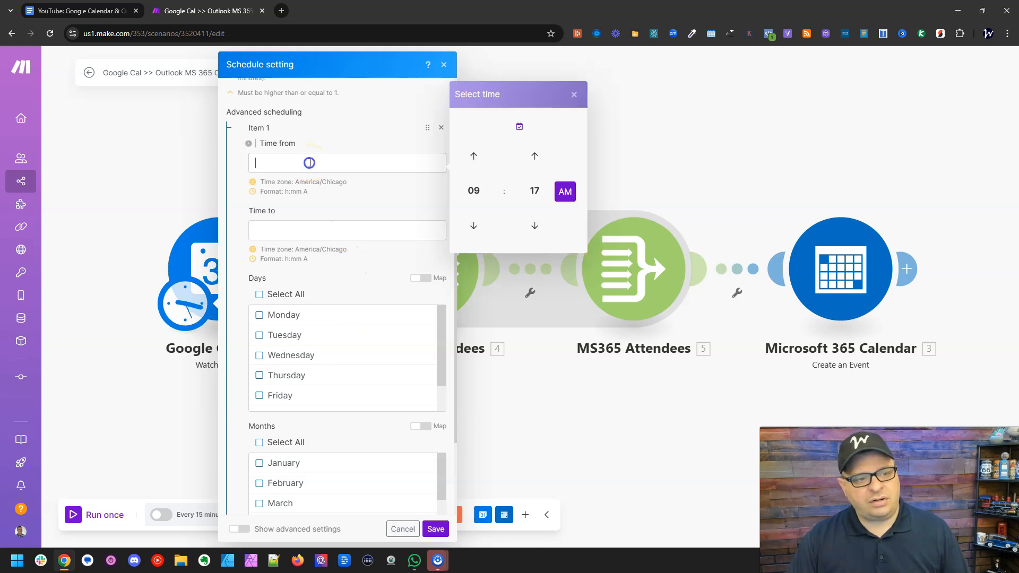
pyautogui.click(473, 192)
pyautogui.click(560, 190)
pyautogui.click(544, 188)
pyautogui.click(474, 160)
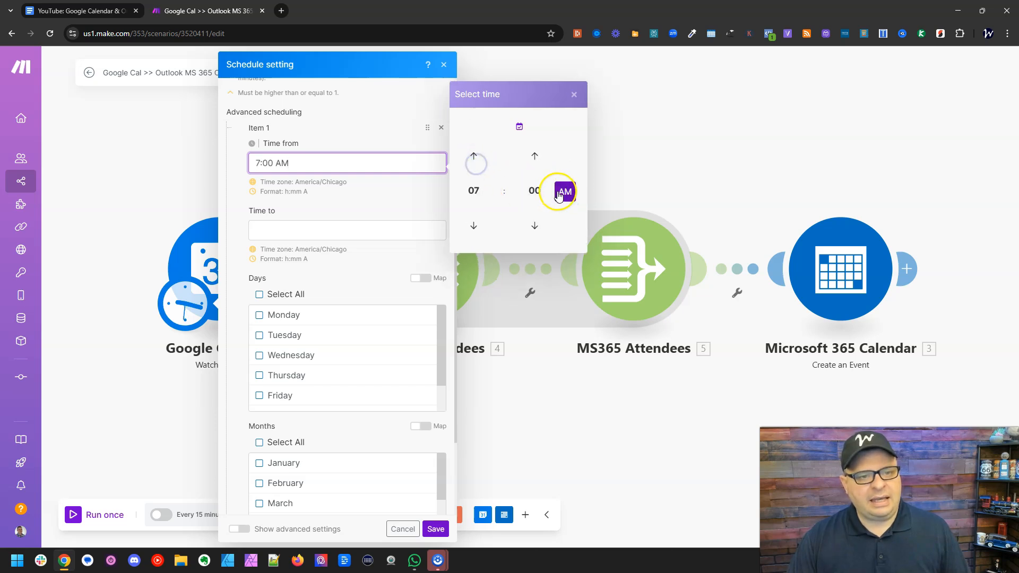
# - Set the advanced scheduling item's end time to 6:00 PM
pyautogui.click(386, 229)
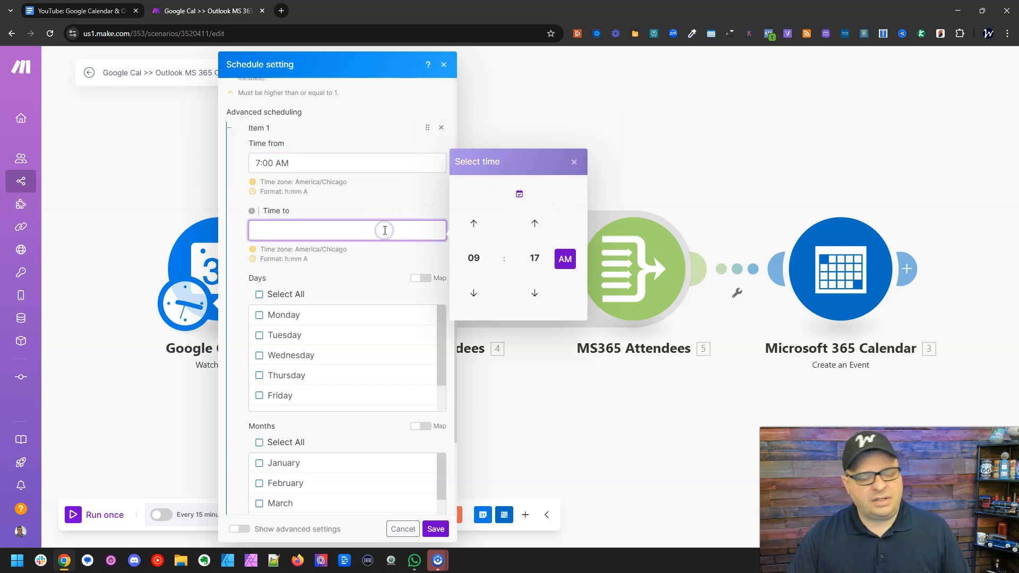
pyautogui.click(473, 258)
pyautogui.click(532, 258)
pyautogui.click(530, 257)
pyautogui.click(472, 229)
pyautogui.click(565, 259)
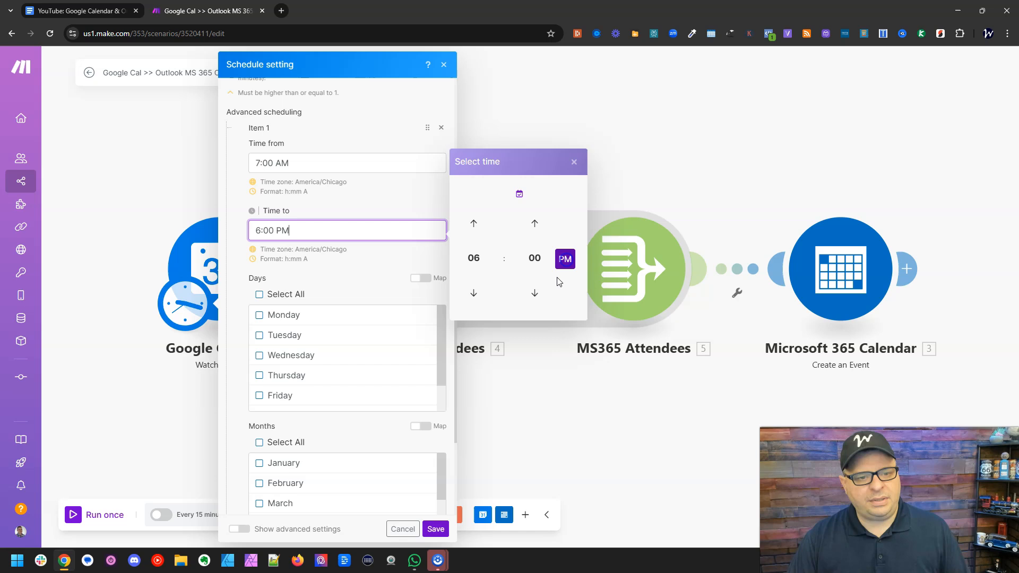
pyautogui.click(383, 260)
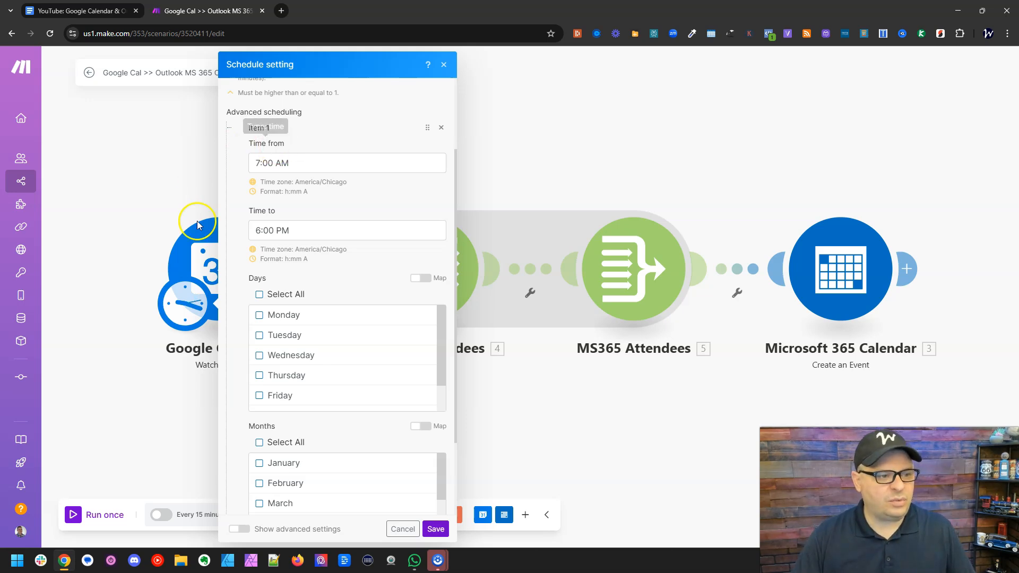
# - Change the advanced scheduling item's end time to 3:15 PM
pyautogui.click(254, 230)
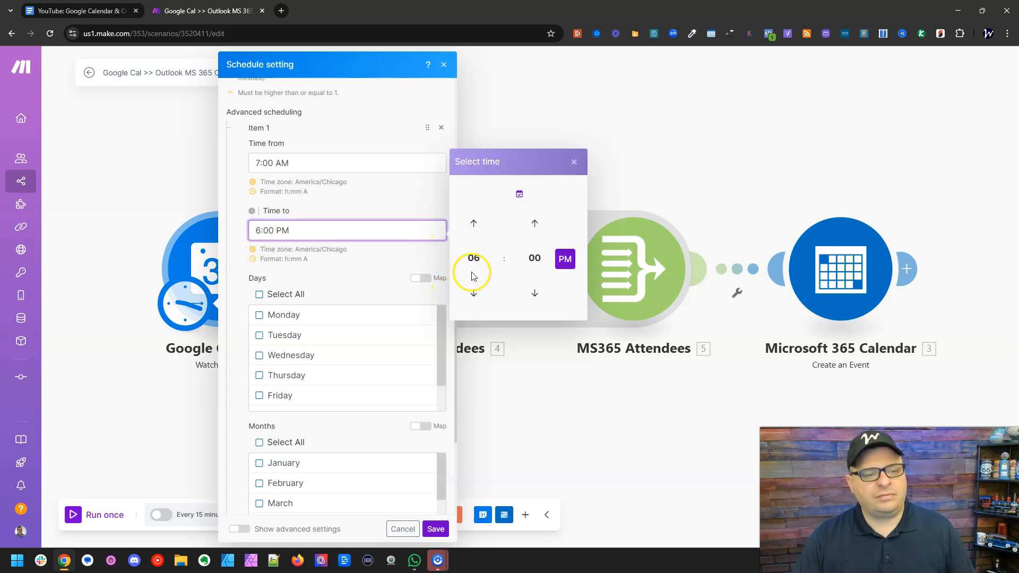
pyautogui.click(473, 273)
pyautogui.click(560, 229)
pyautogui.click(534, 260)
pyautogui.click(563, 227)
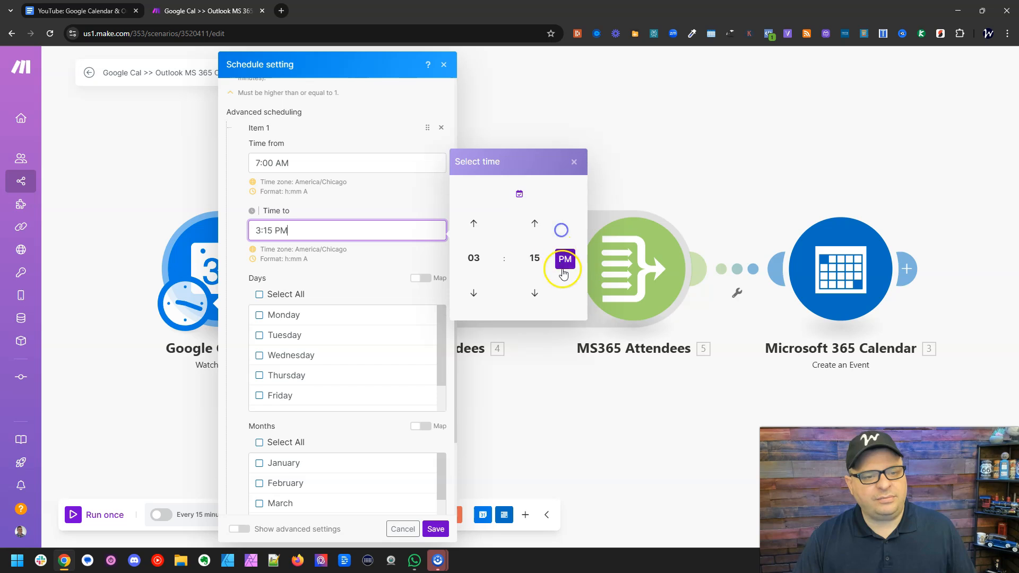
pyautogui.click(391, 264)
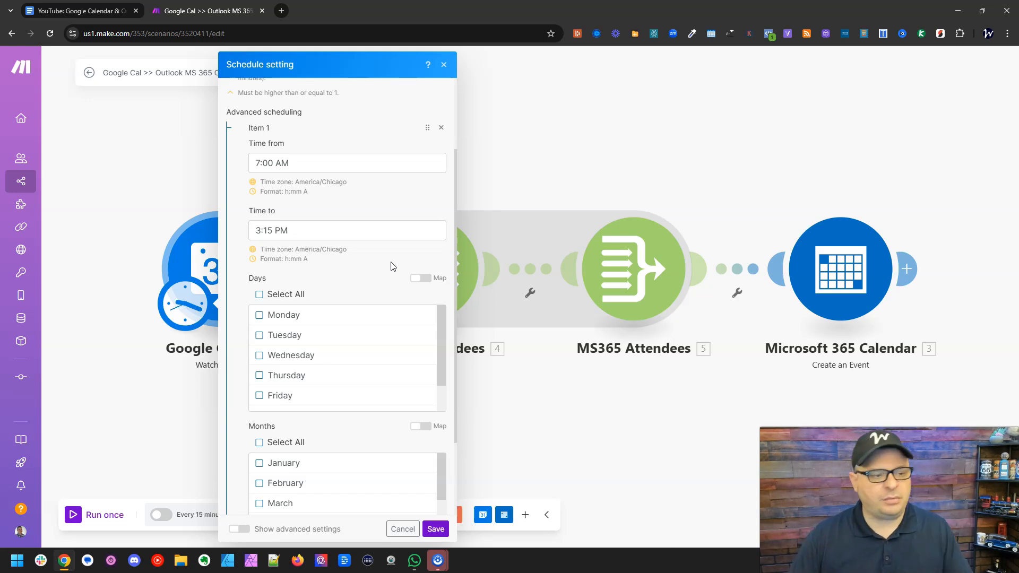
# - Restrict the advanced scheduling item to Monday, Tuesday, Wednesday, Thursday and Friday
pyautogui.click(279, 316)
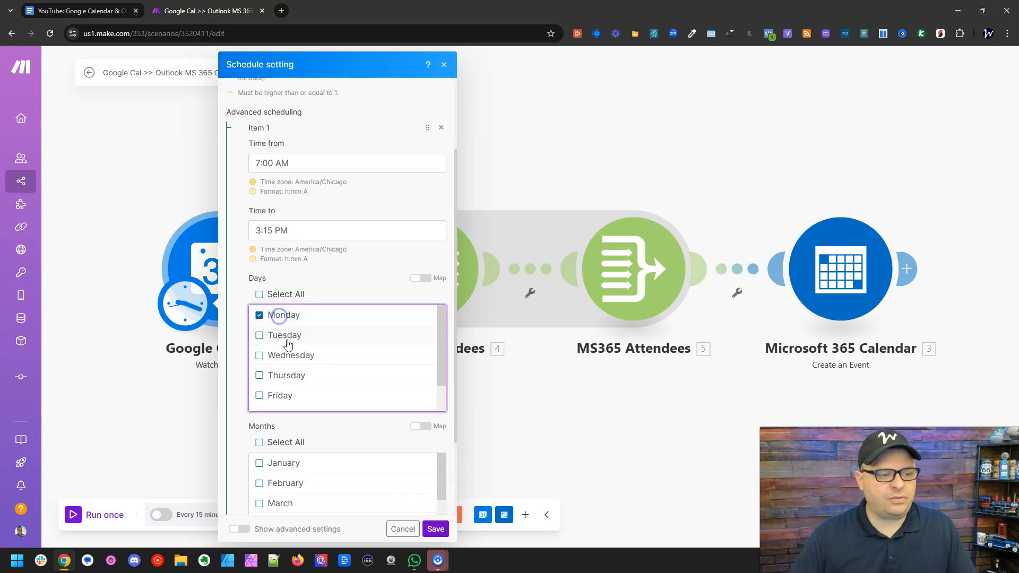
pyautogui.click(286, 336)
pyautogui.click(285, 354)
pyautogui.click(286, 376)
pyautogui.click(285, 397)
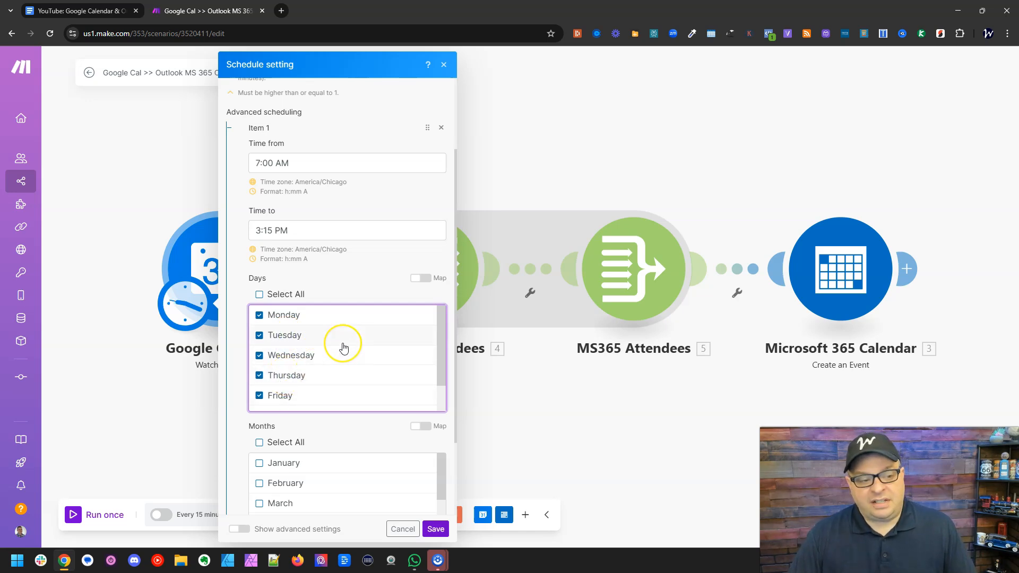
pyautogui.scroll(-1, 343, 346)
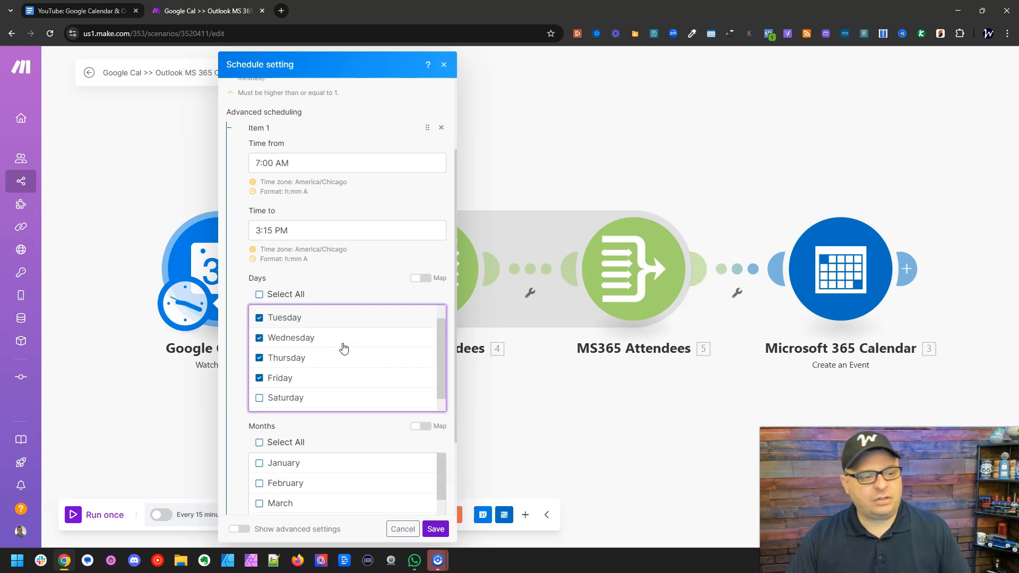
# - Save the schedule settings with the weekday restriction and no month restriction, leaving the scenario inactive for now
pyautogui.scroll(1, 341, 342)
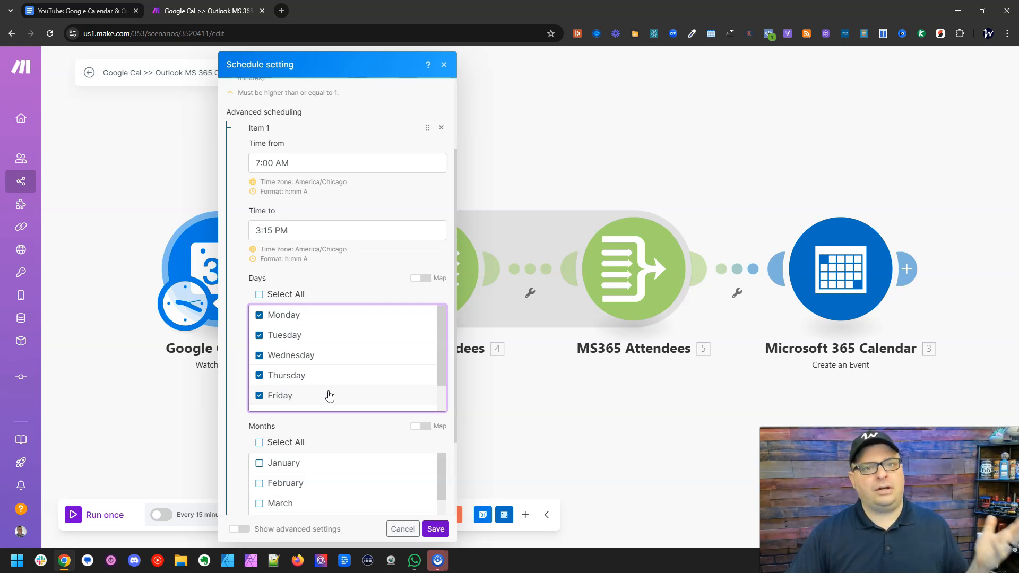
pyautogui.click(237, 429)
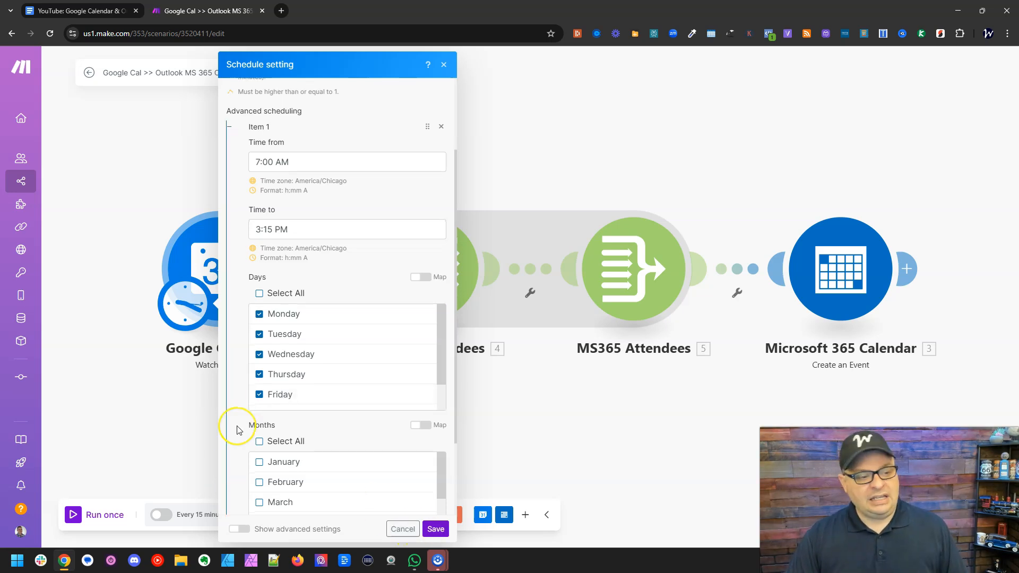
pyautogui.scroll(-2, 237, 430)
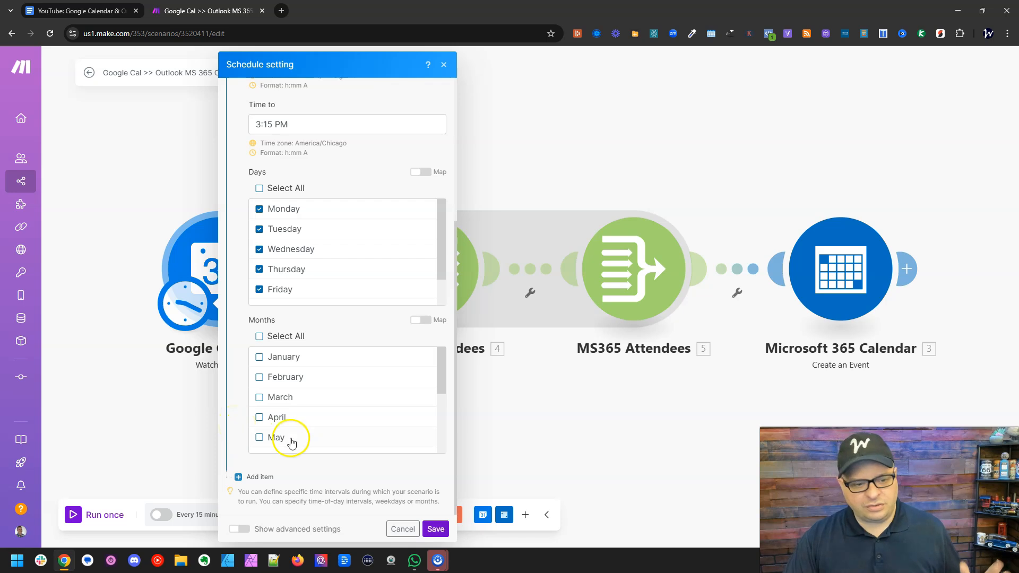
pyautogui.click(436, 529)
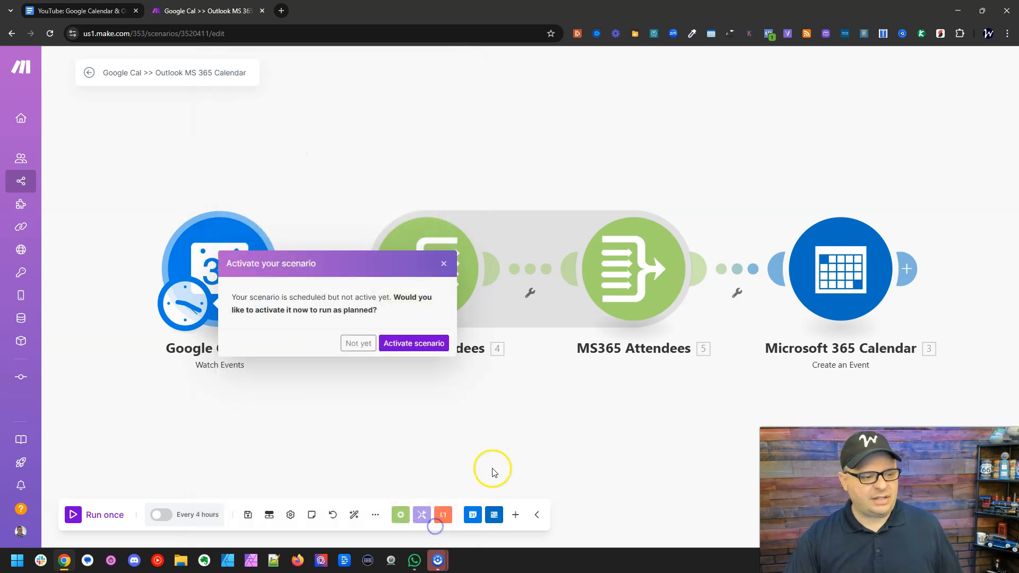
pyautogui.click(358, 344)
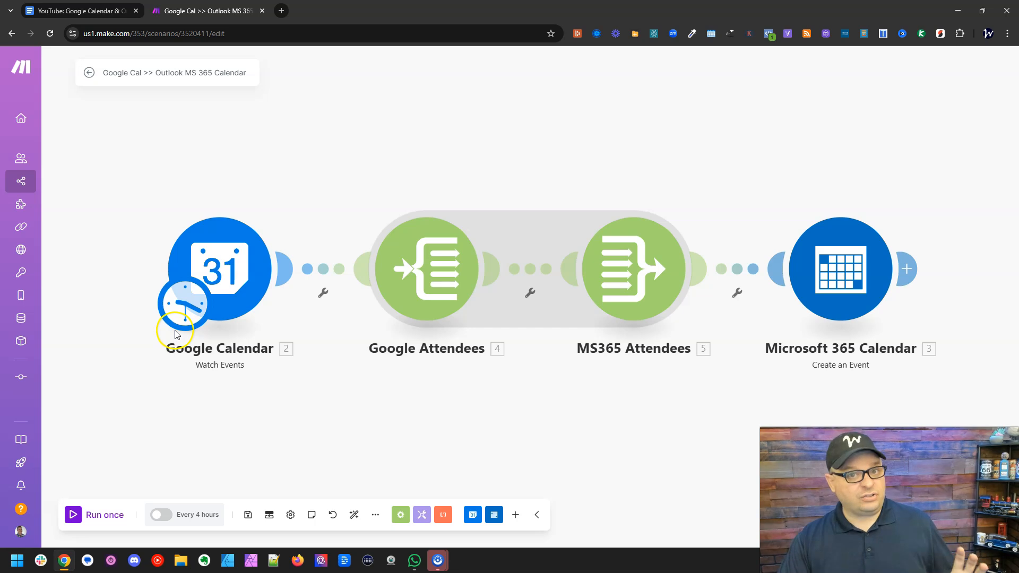
# - Review the Google Calendar Watch Events module's calendar, watch option, query, event types and limit, and close it without saving
pyautogui.click(236, 276)
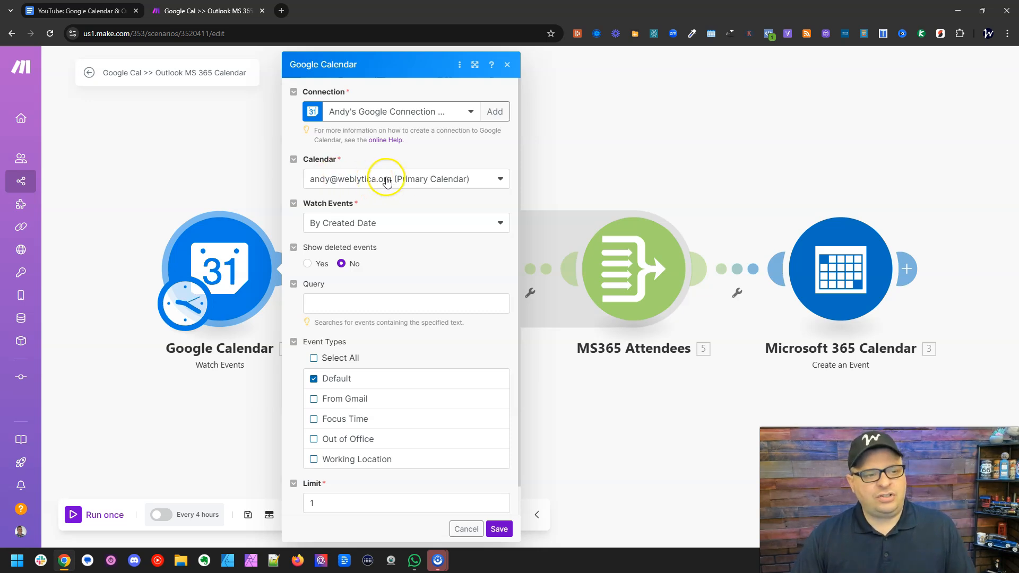
pyautogui.click(407, 224)
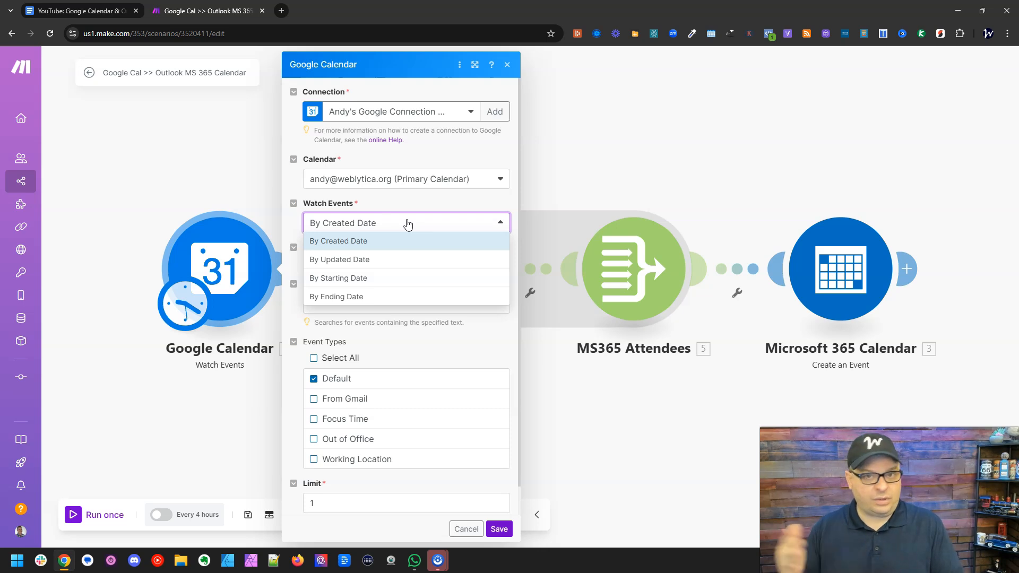
pyautogui.click(409, 201)
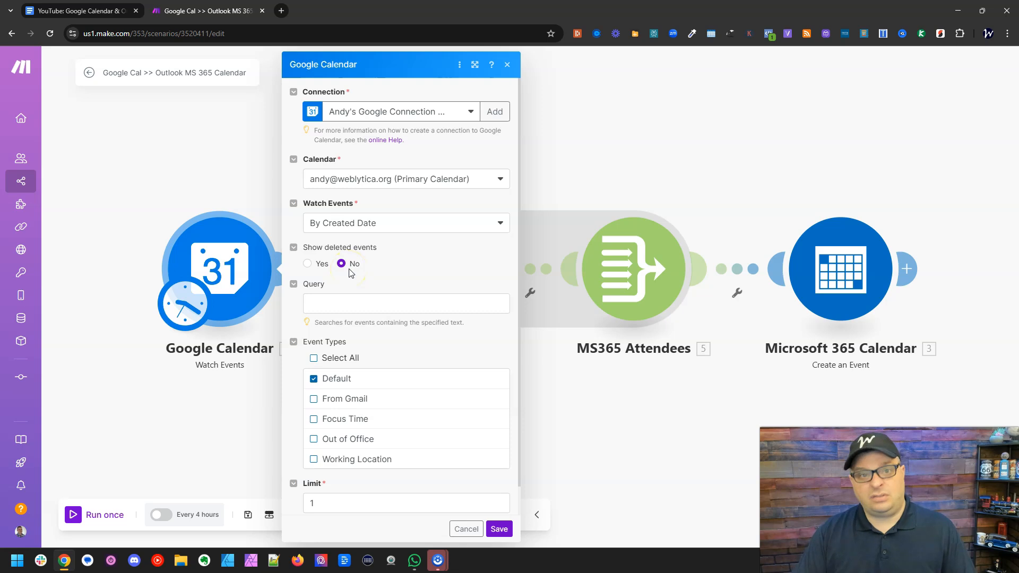
pyautogui.click(401, 303)
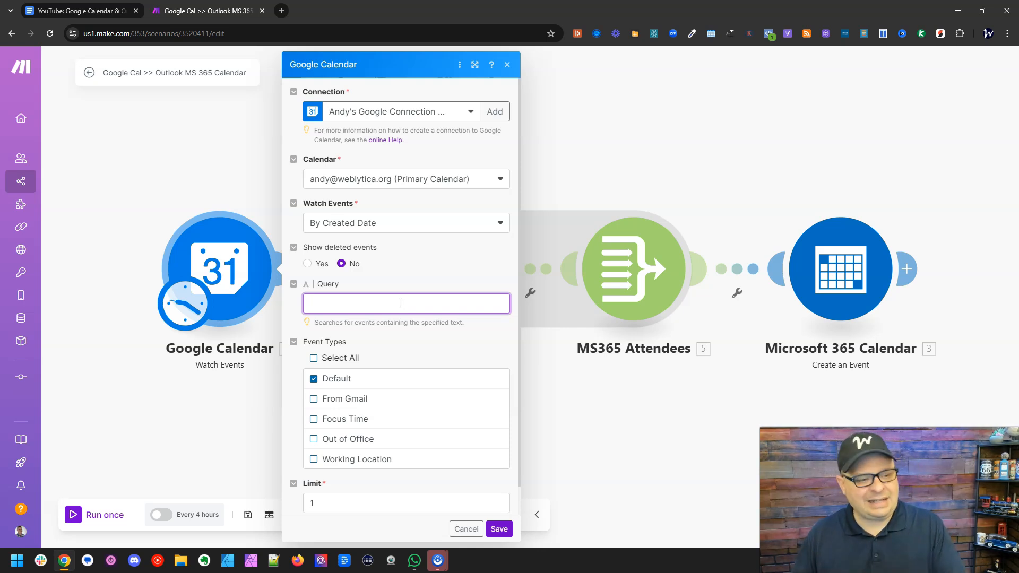
pyautogui.click(401, 316)
pyautogui.scroll(-1, 428, 323)
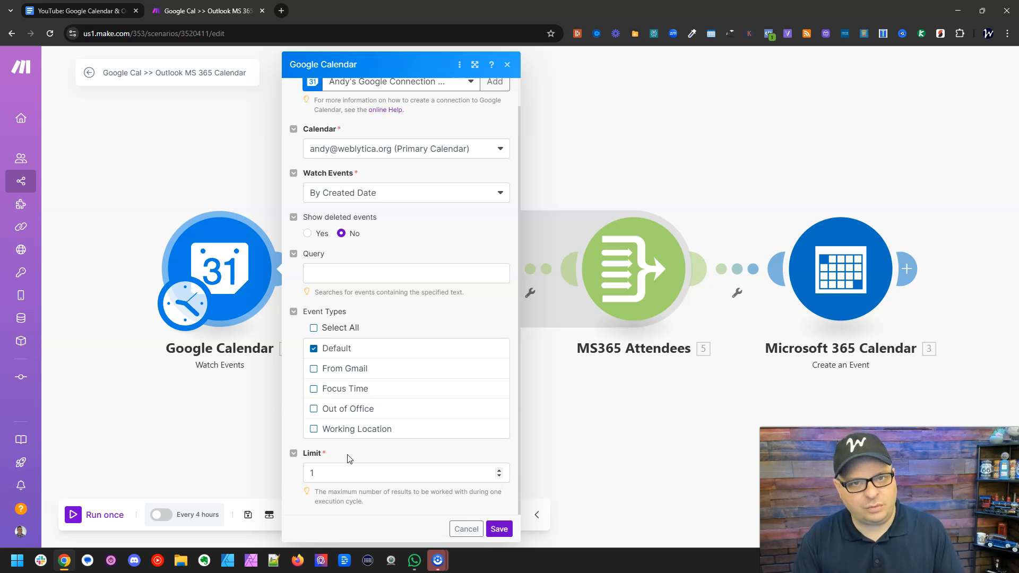
pyautogui.click(463, 532)
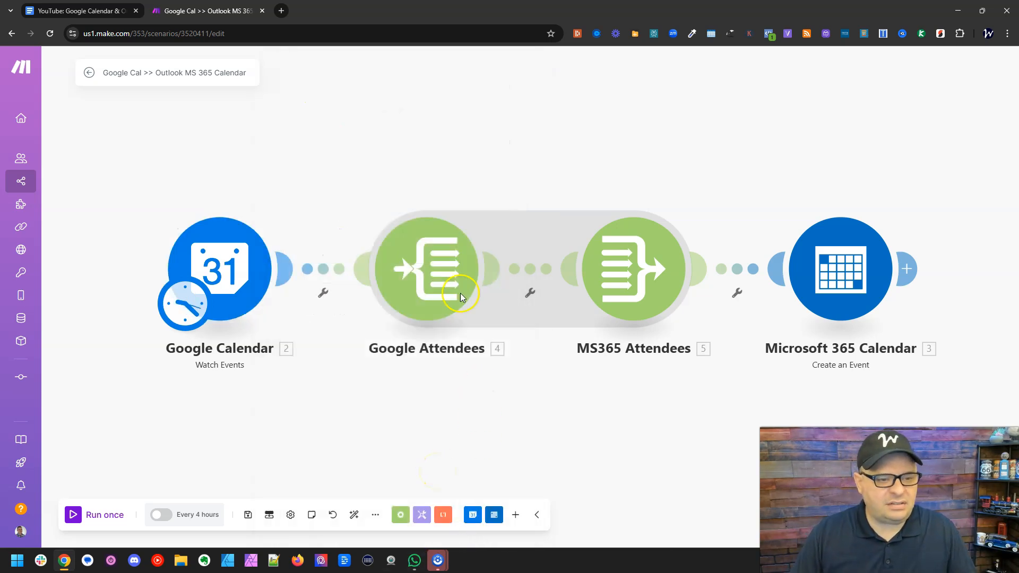
# - Examine the Google Attendees iterator's array and the attendee fields available to a filter after the Google Calendar module
pyautogui.click(411, 273)
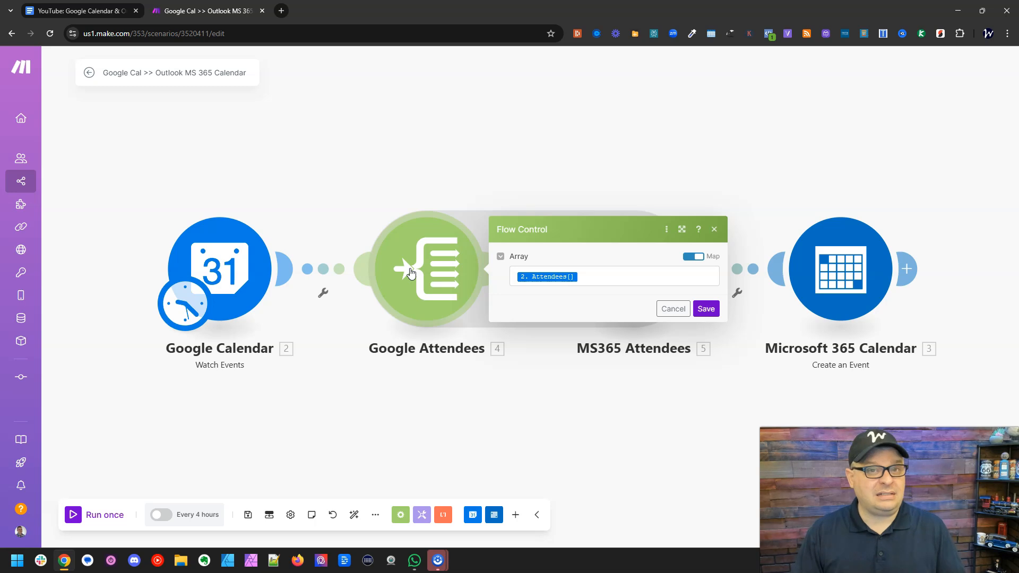
pyautogui.click(429, 218)
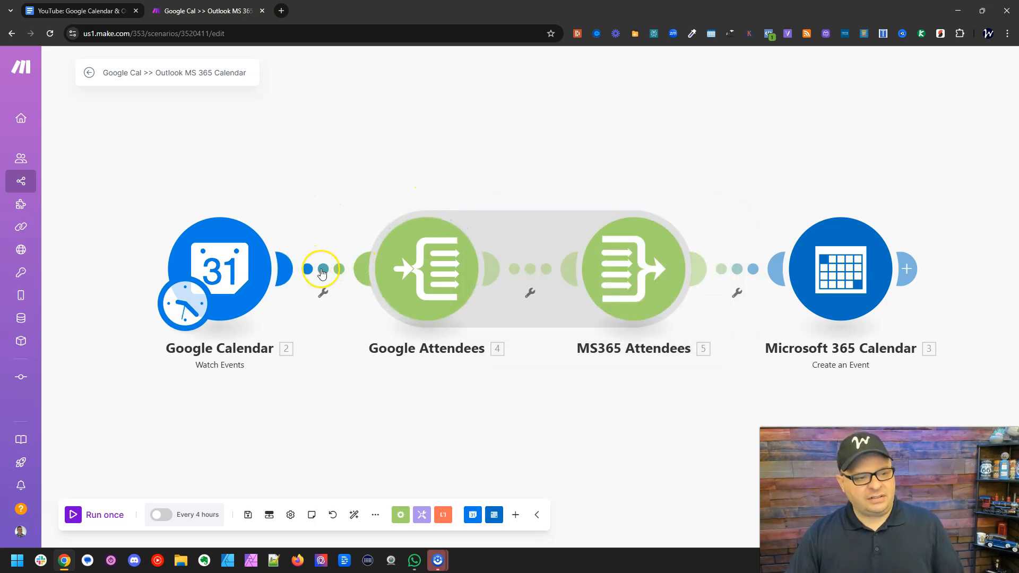
pyautogui.click(323, 269)
pyautogui.click(379, 264)
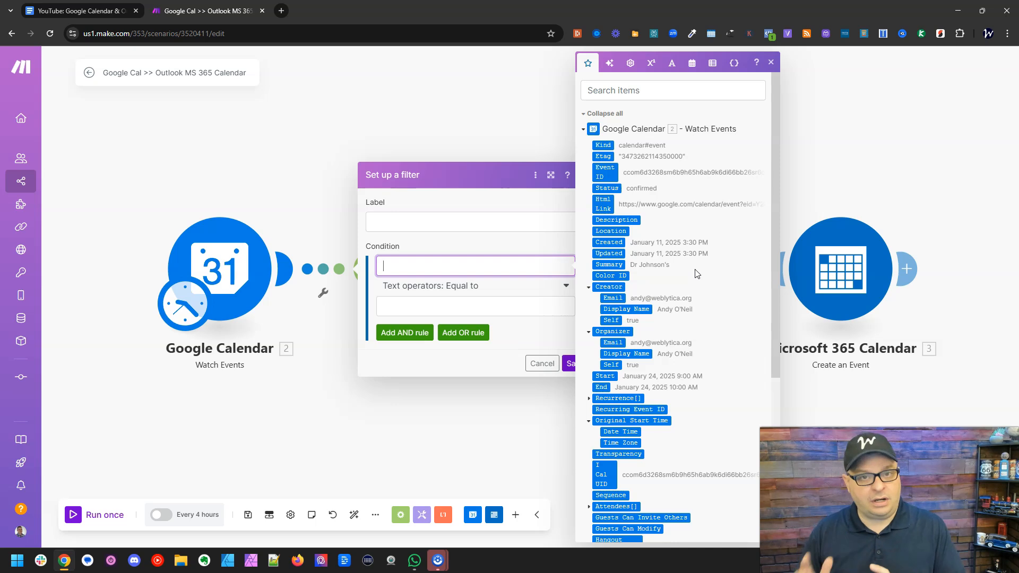
pyautogui.scroll(-5, 697, 273)
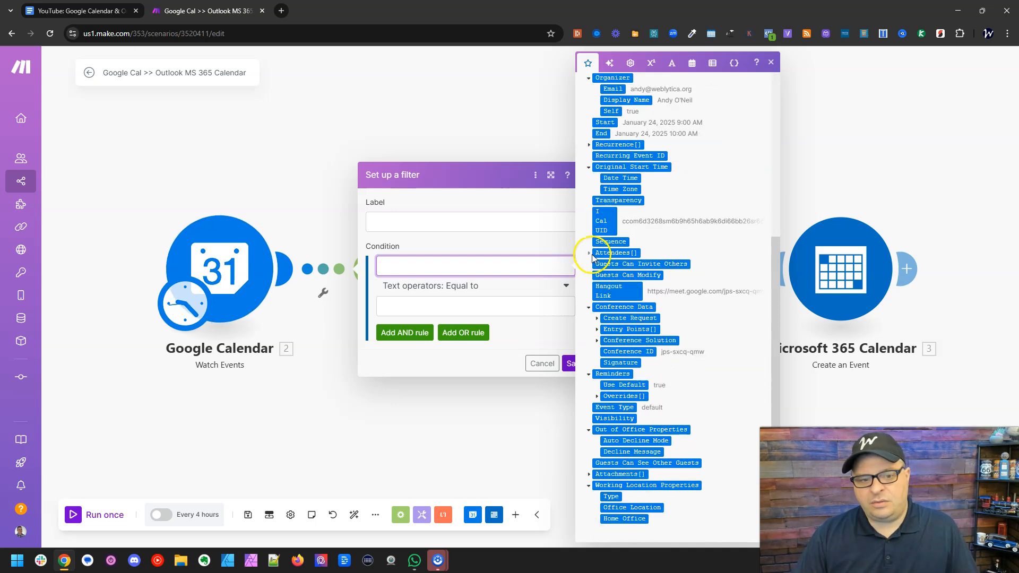
pyautogui.click(590, 254)
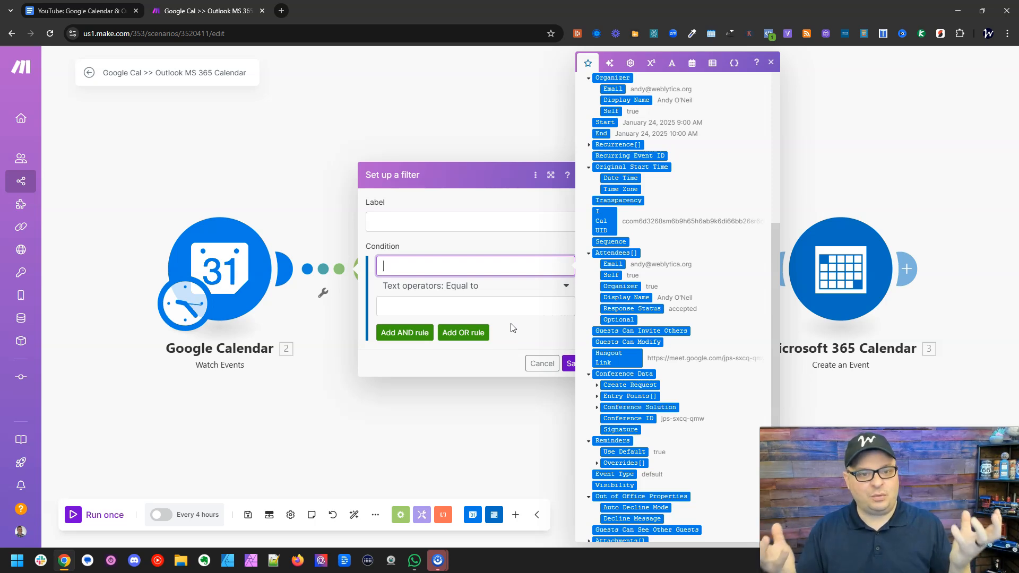
pyautogui.click(543, 365)
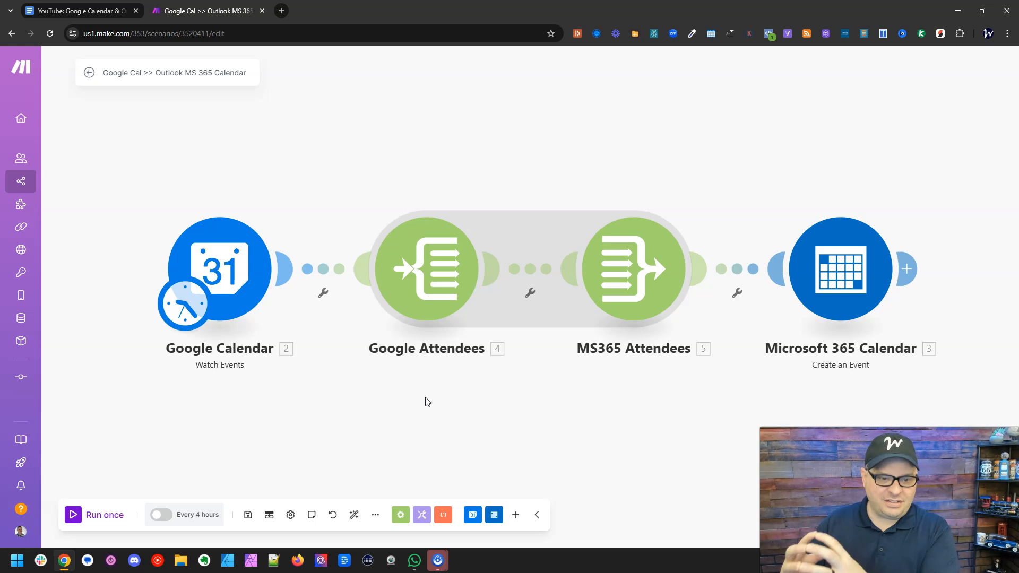
# - Review the array in Google Attendees and the email and name mappings in MS365 Attendees, saving the aggregator
pyautogui.click(414, 249)
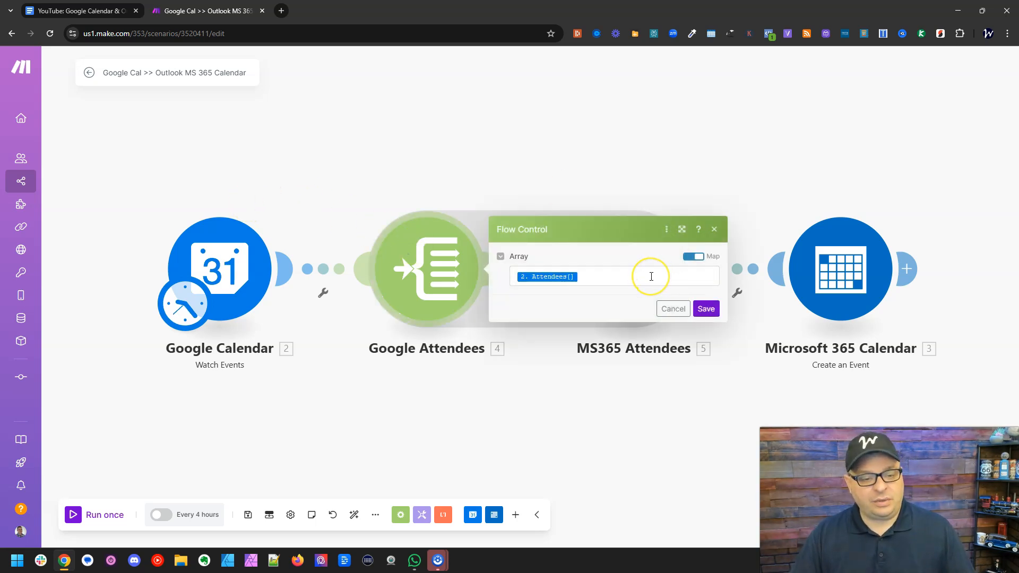
pyautogui.click(554, 482)
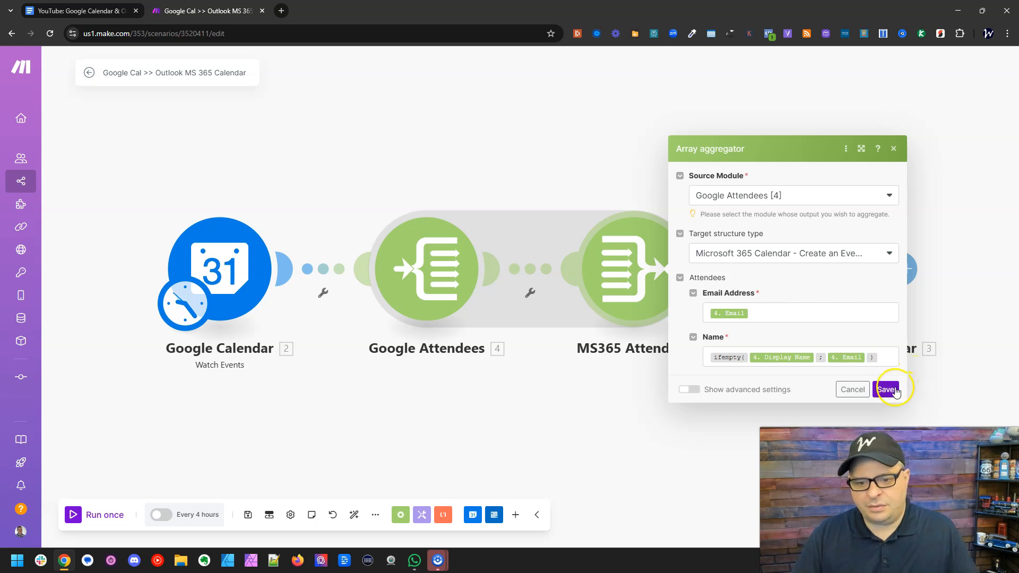
pyautogui.click(896, 392)
# - Review the subject, start date, end date and remaining event fields mapped in the Microsoft 365 Calendar Create an Event module
pyautogui.moveTo(780, 392); pyautogui.dragTo(542, 364)
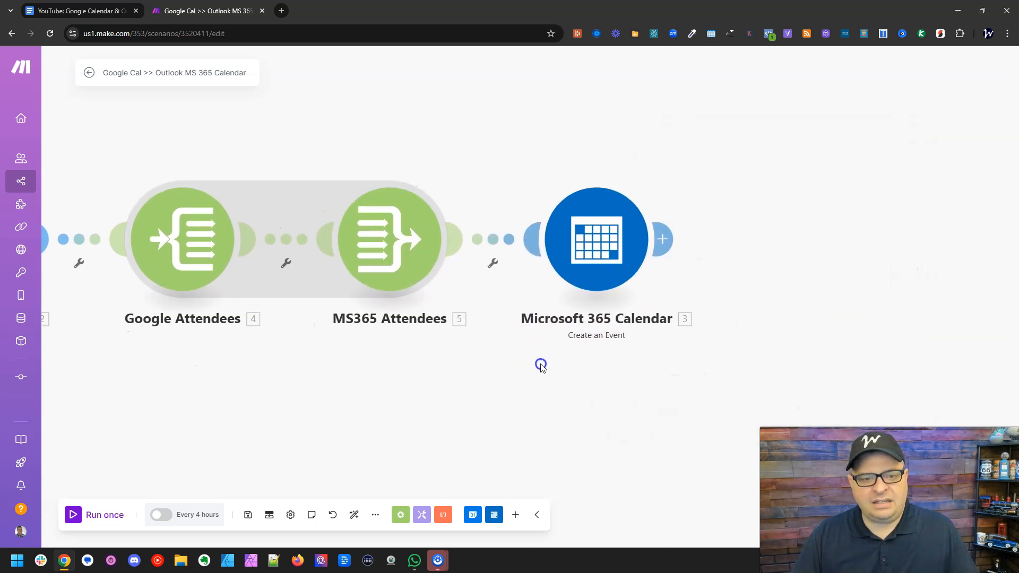
pyautogui.click(595, 247)
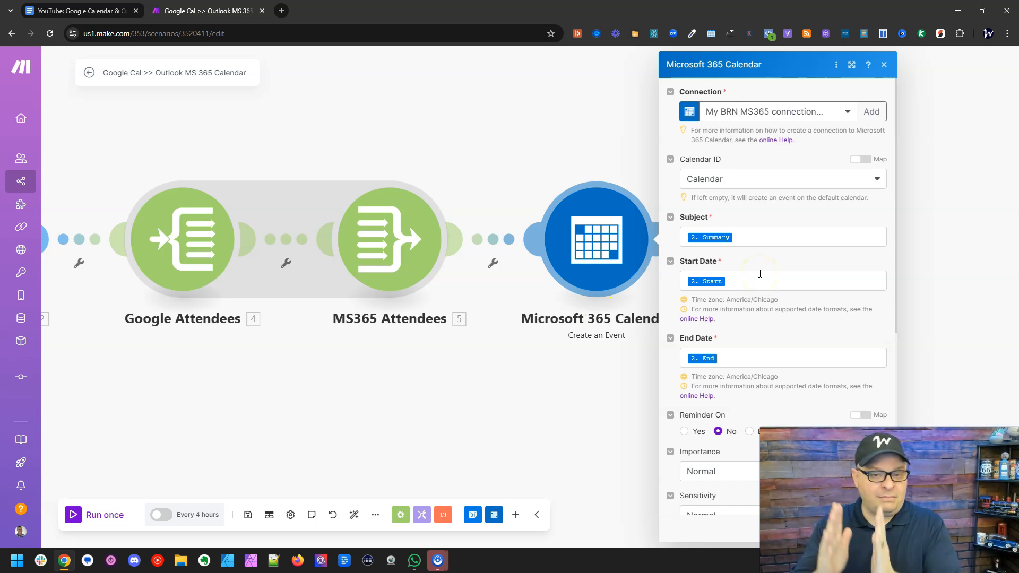
pyautogui.click(752, 239)
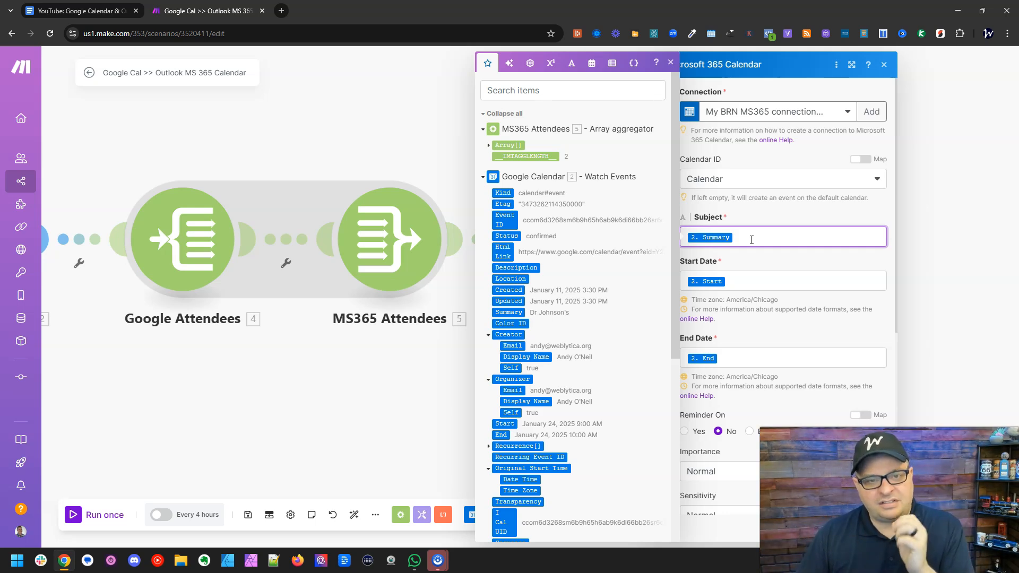
pyautogui.click(756, 282)
pyautogui.scroll(-2, 768, 295)
pyautogui.scroll(-2, 767, 298)
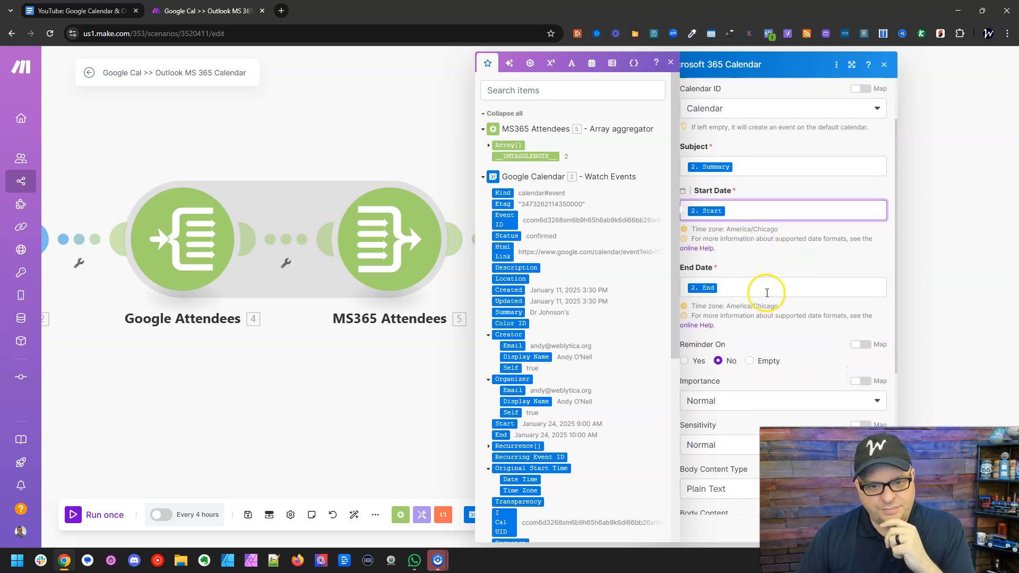
pyautogui.click(767, 287)
pyautogui.scroll(-2, 767, 287)
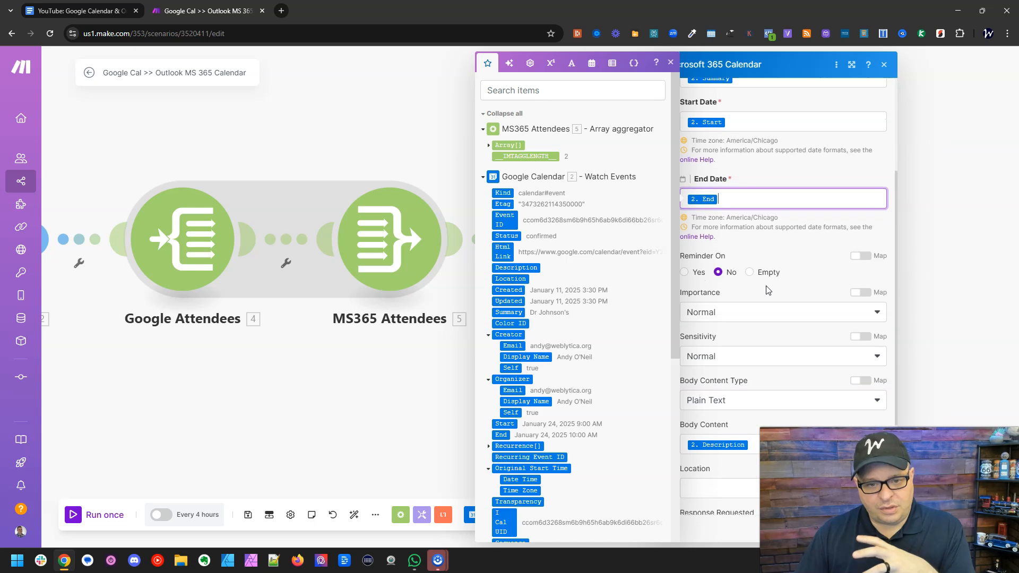
pyautogui.scroll(-2, 767, 291)
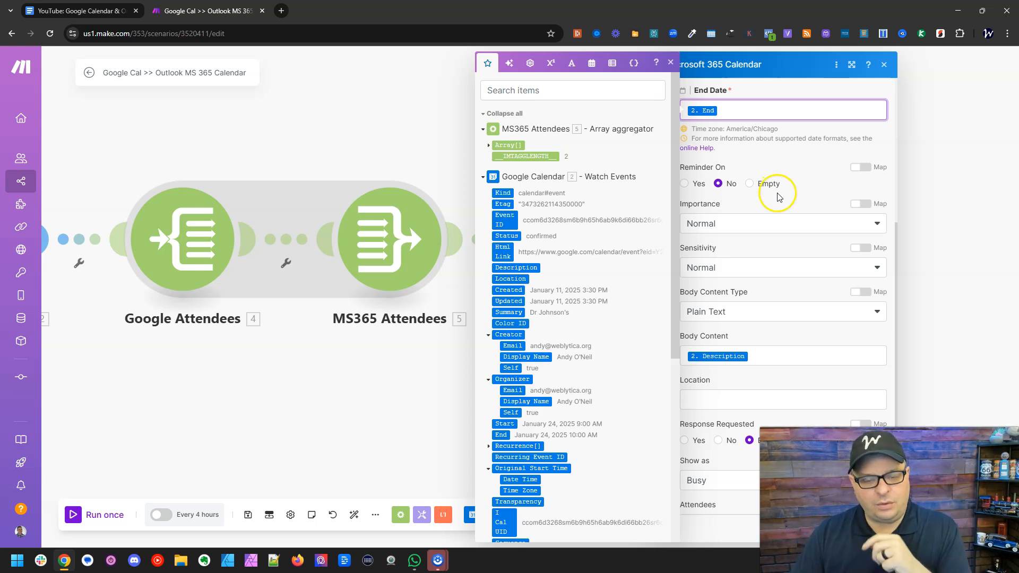
pyautogui.scroll(-1, 780, 198)
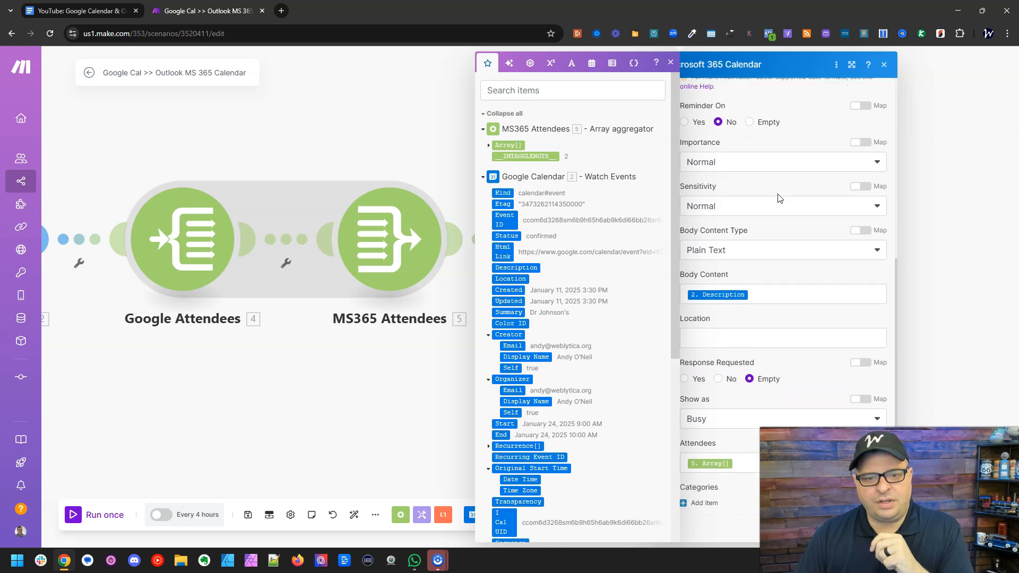
# - Check the Body Content and Attendees mappings of the Microsoft 365 Calendar module and save its settings
pyautogui.click(766, 290)
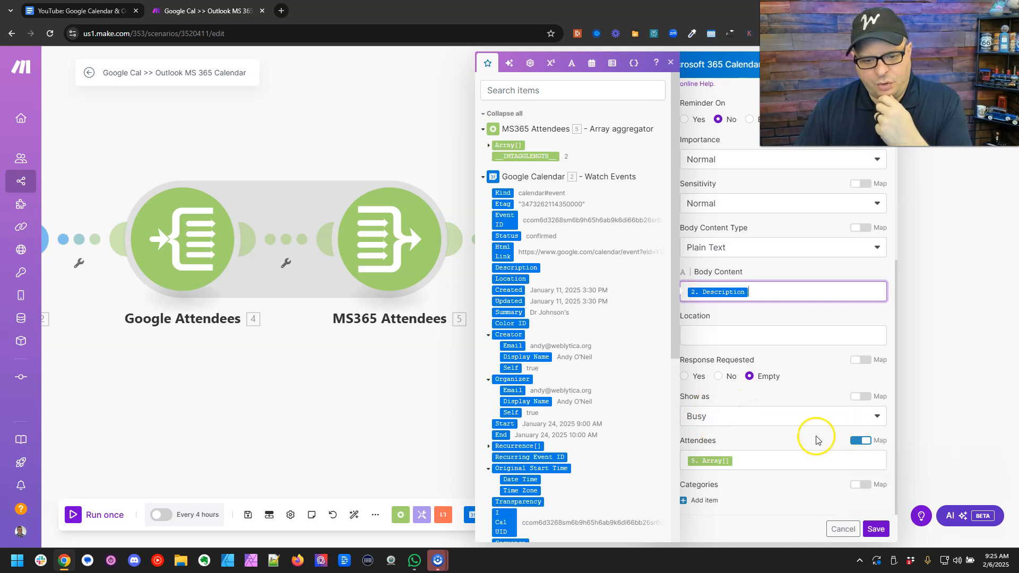
pyautogui.click(752, 480)
pyautogui.click(756, 462)
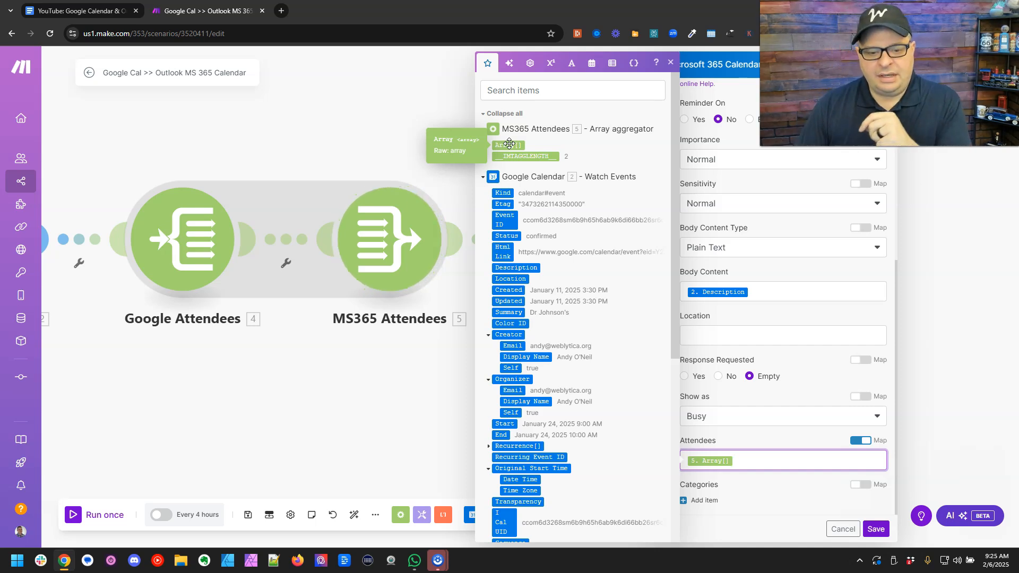
pyautogui.click(643, 495)
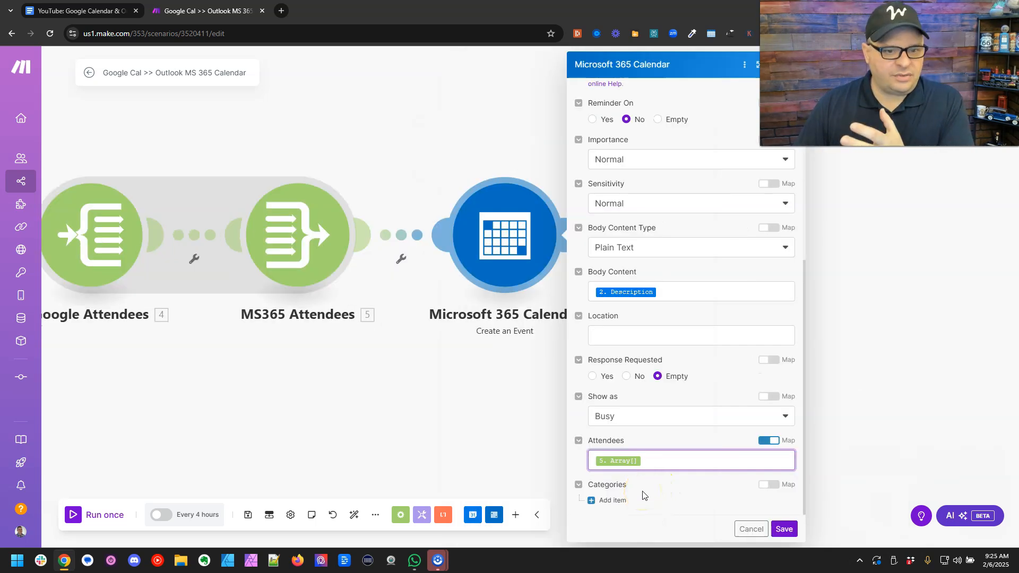
pyautogui.click(785, 530)
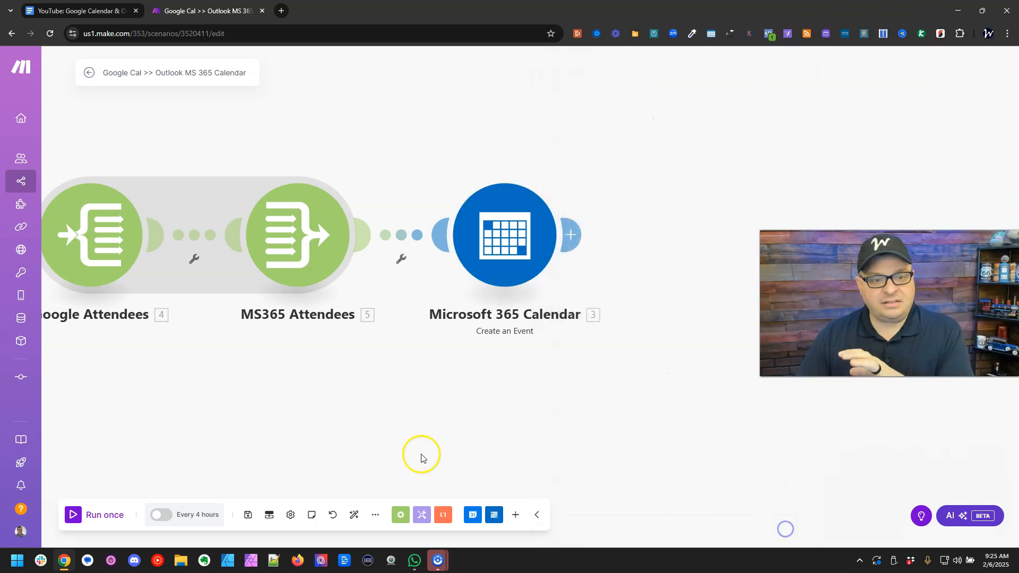
# - Save the scenario and auto-align its modules
pyautogui.click(248, 514)
pyautogui.click(354, 515)
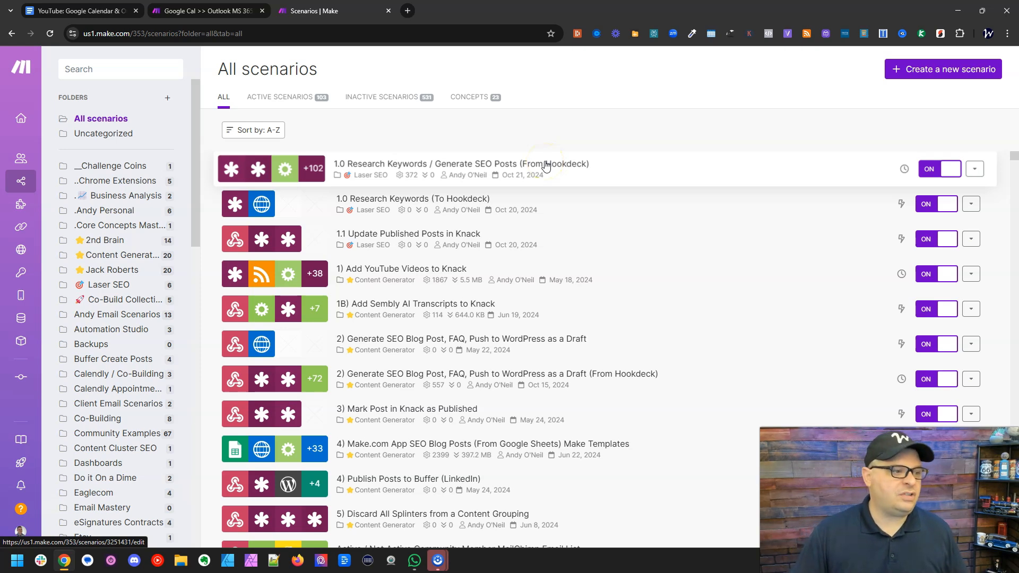
# - Create a new blank scenario, look back at the Google Cal >> Outlook MS 365 Calendar scenario, and return to the blank one
pyautogui.moveTo(28, 159)
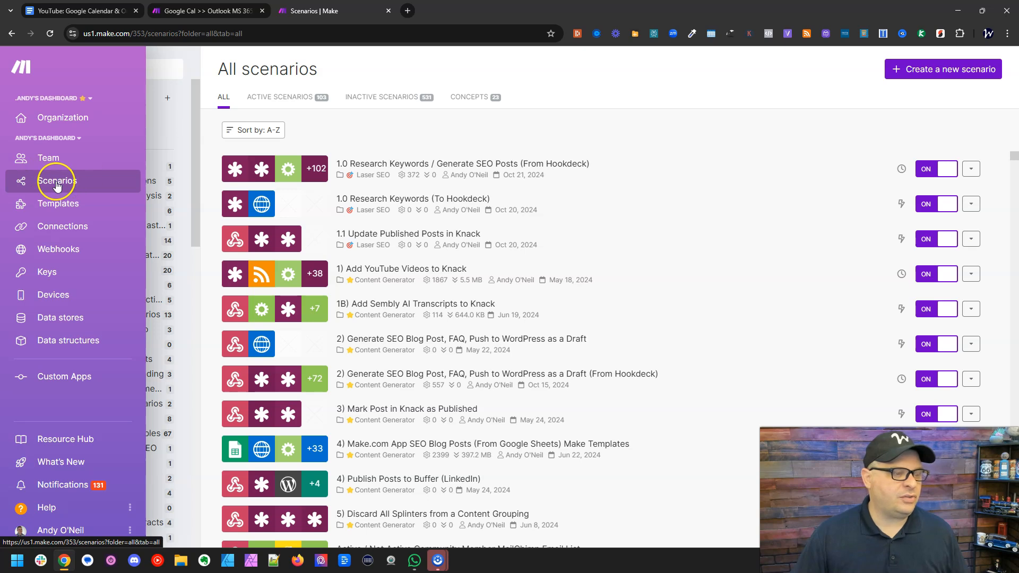
pyautogui.click(906, 75)
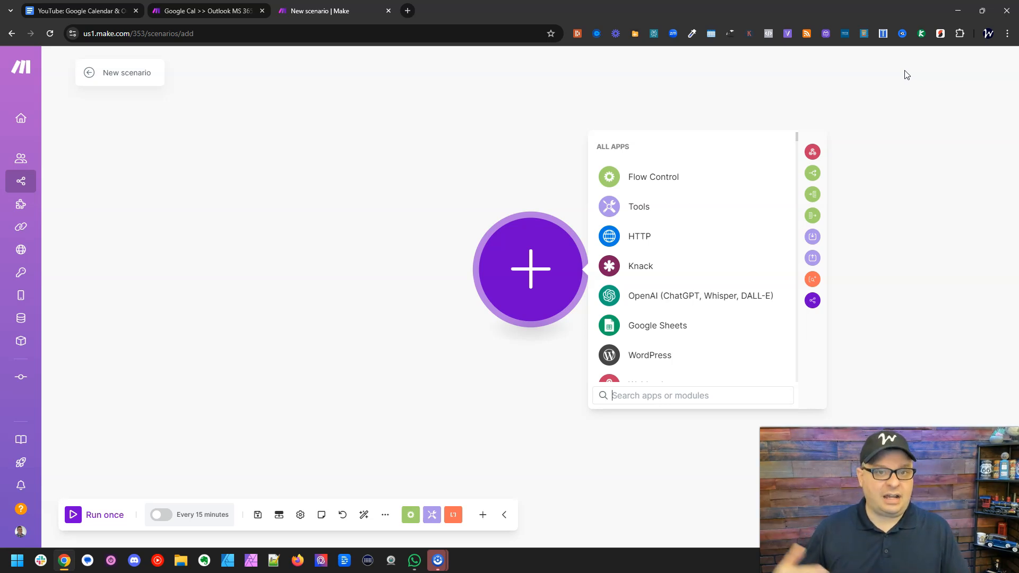
pyautogui.hotkey('ctrl', 'shift', 'Tab')
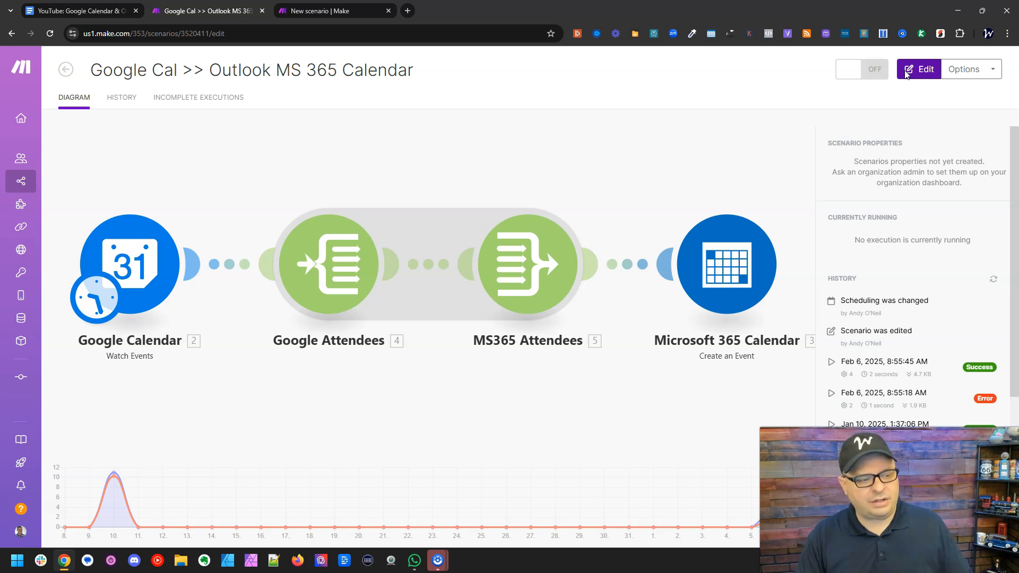
pyautogui.hotkey('ctrl', 'Tab')
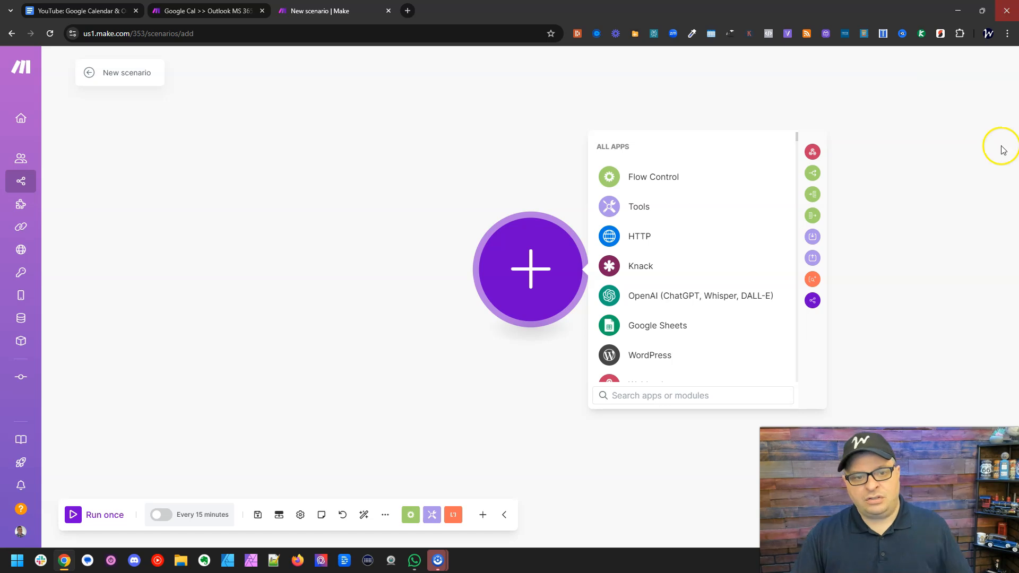
# - Add a Google Calendar Watch Events trigger as the first module of the blank scenario
pyautogui.scroll(-3, 724, 210)
pyautogui.scroll(3, 722, 213)
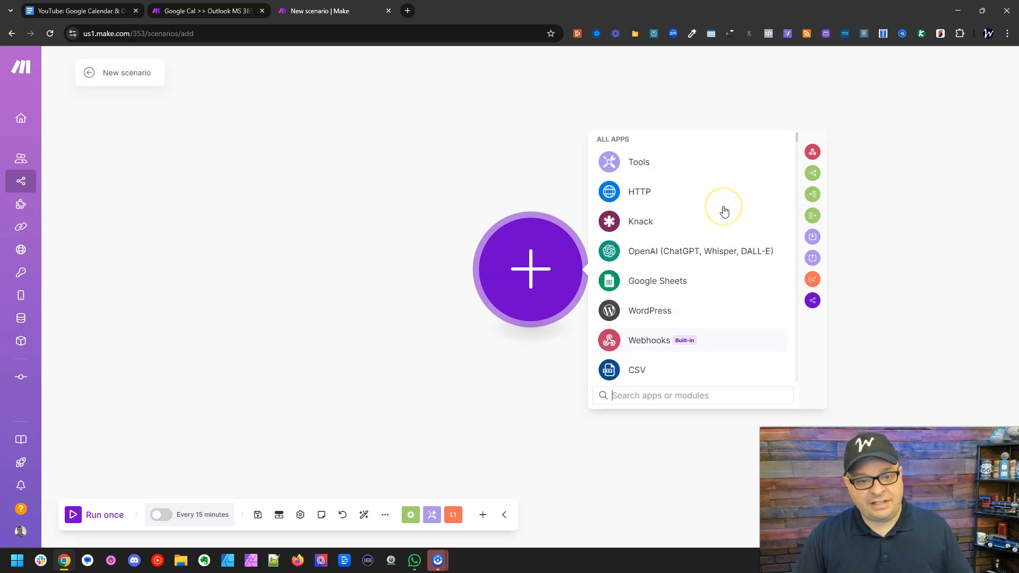
pyautogui.click(696, 396)
pyautogui.write('google')
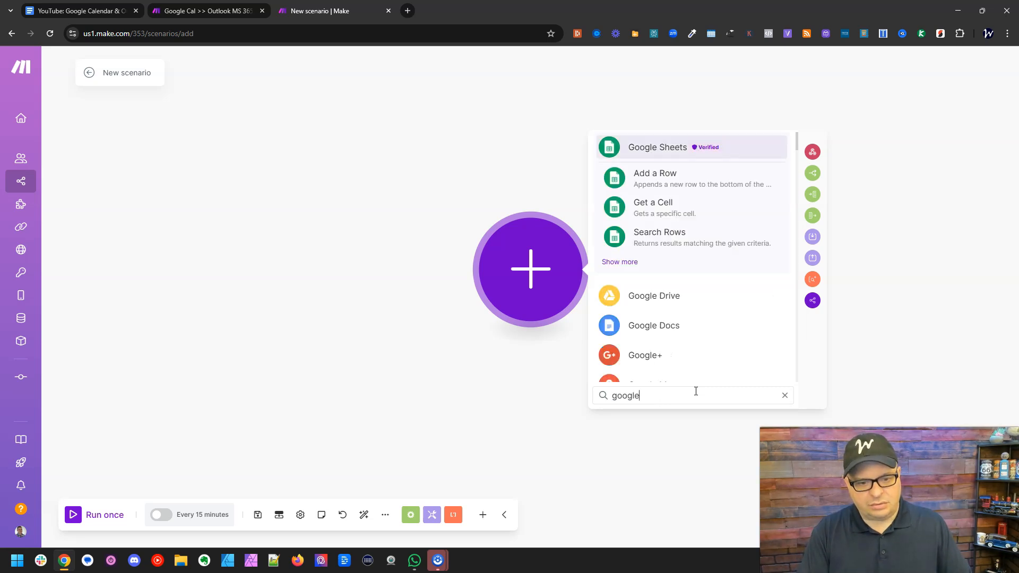
pyautogui.write(' calend')
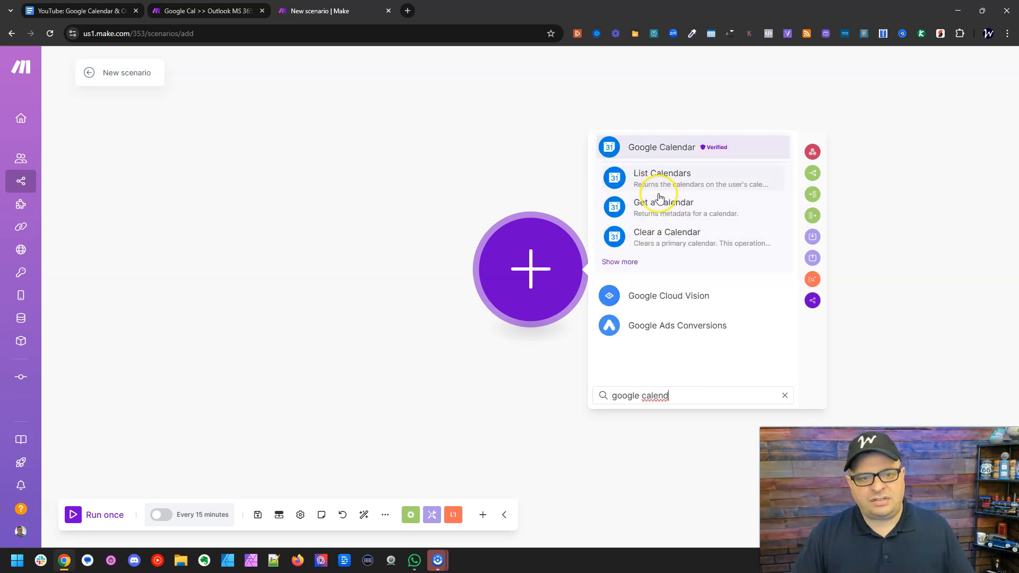
pyautogui.click(653, 150)
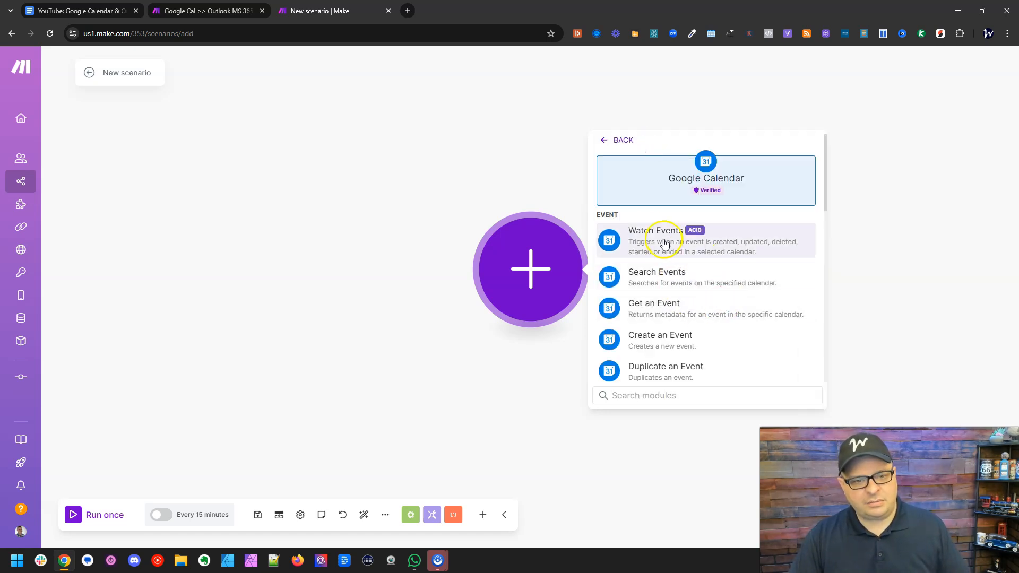
pyautogui.click(716, 240)
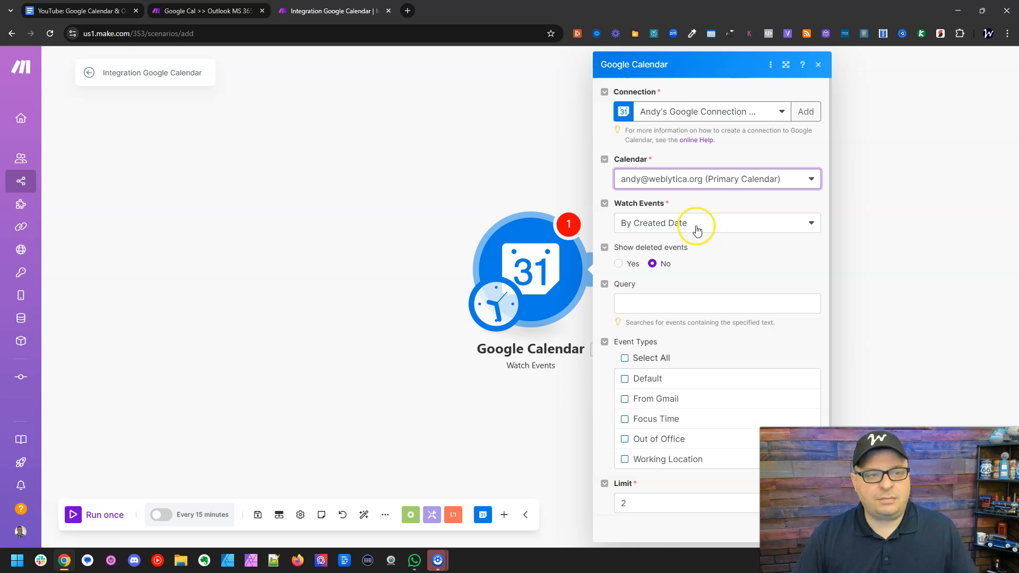
# - Check the Google Calendar trigger settings in the Google Cal >> Outlook MS 365 Calendar scenario and return to the new scenario
pyautogui.click(207, 11)
pyautogui.click(234, 264)
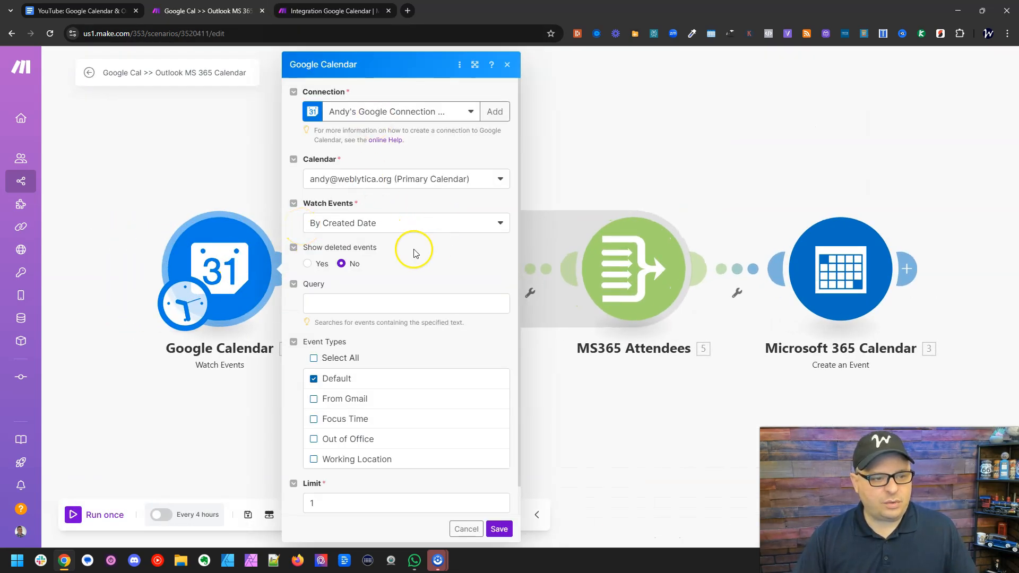
pyautogui.hotkey('ctrl', 'Tab')
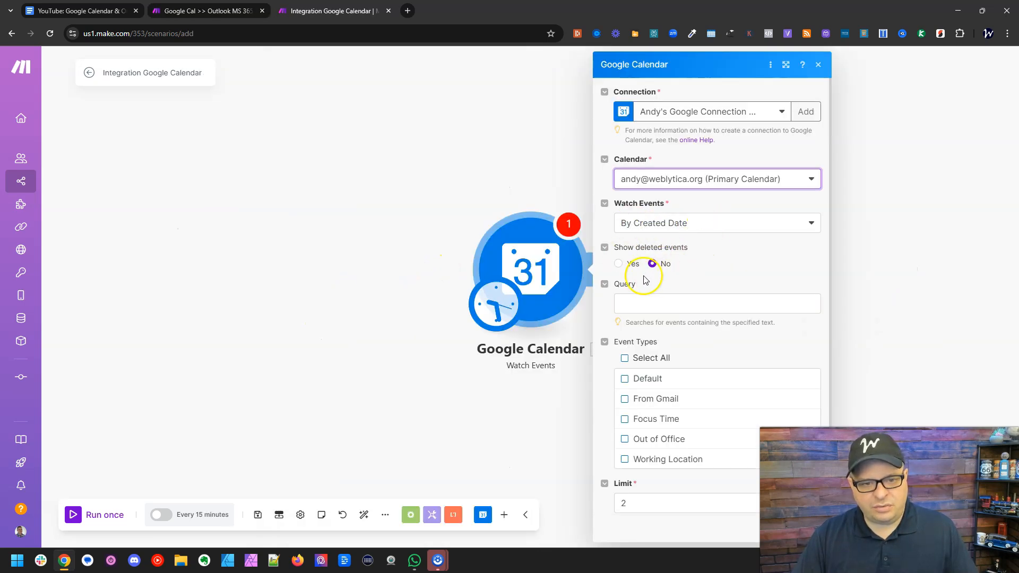
# - Try "Client" as the Query text of the Watch Events trigger and clear the field again
pyautogui.scroll(-1, 691, 268)
pyautogui.click(699, 275)
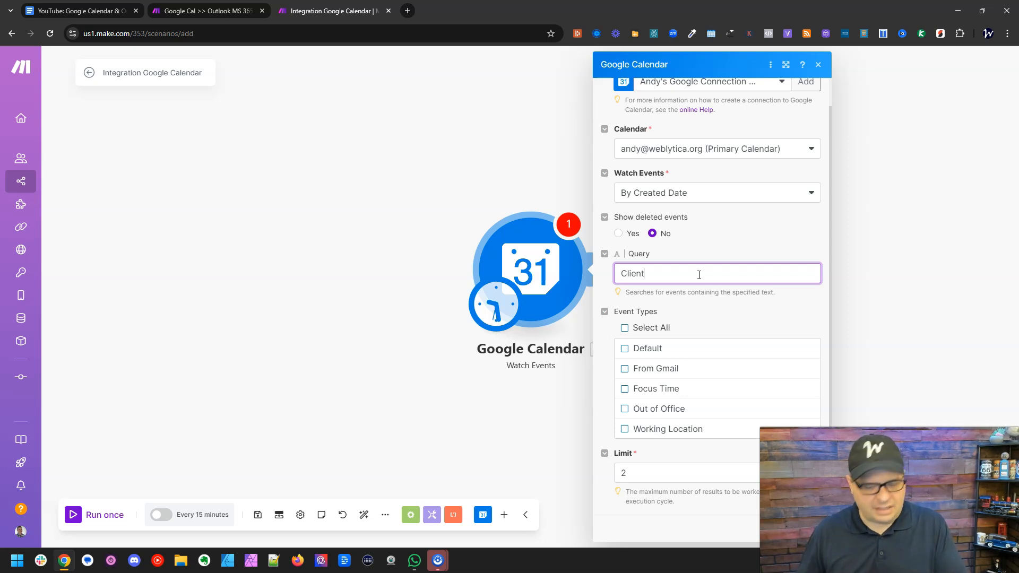
pyautogui.hotkey('ctrl', 'a')
pyautogui.press('BackSpace')
pyautogui.click(705, 302)
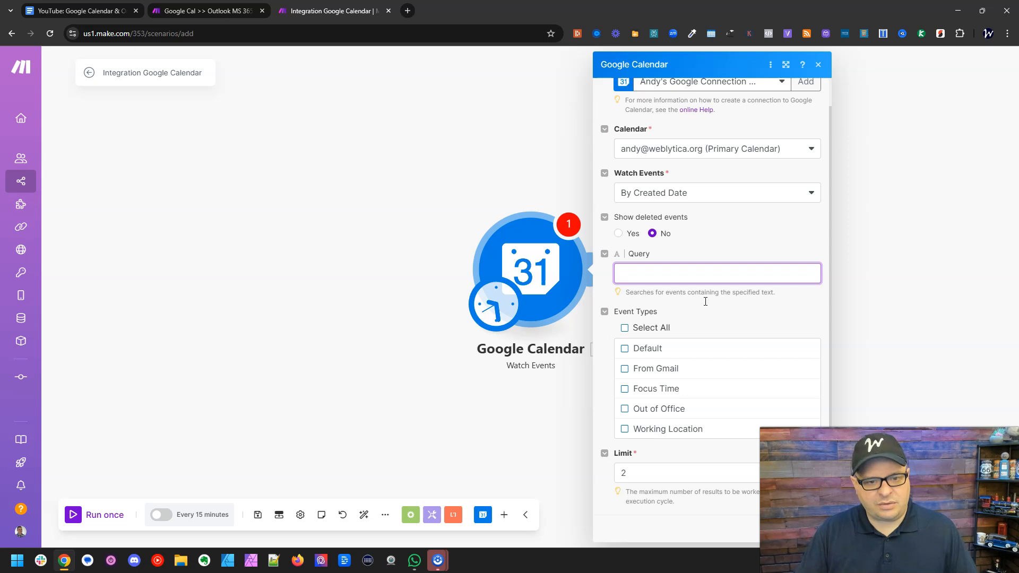
# - Restrict the Watch Events trigger to the Default event type, set its limit to 1, and save the module
pyautogui.click(653, 347)
pyautogui.click(644, 471)
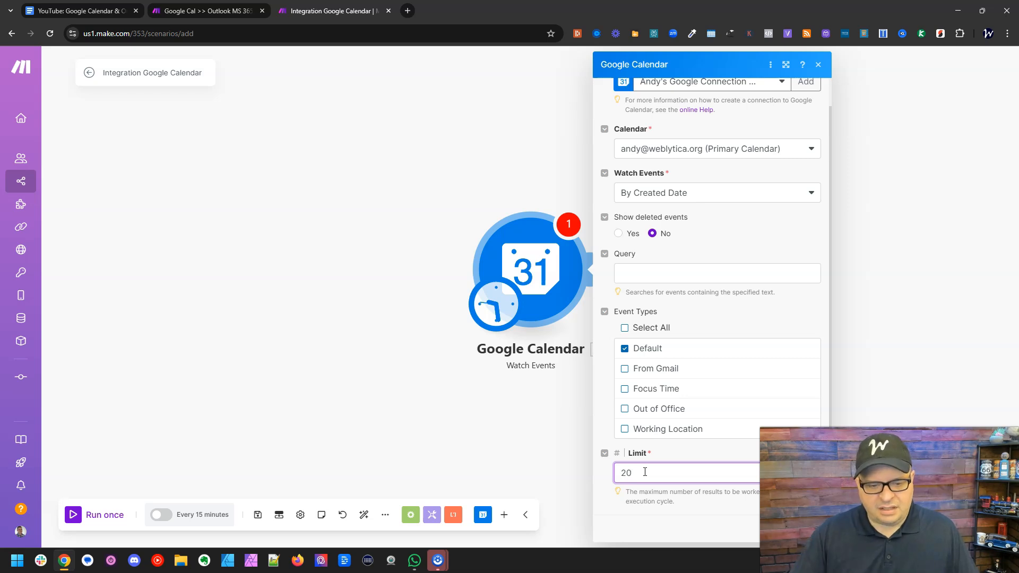
pyautogui.write('0')
pyautogui.press('BackSpace')
pyautogui.press('BackSpace')
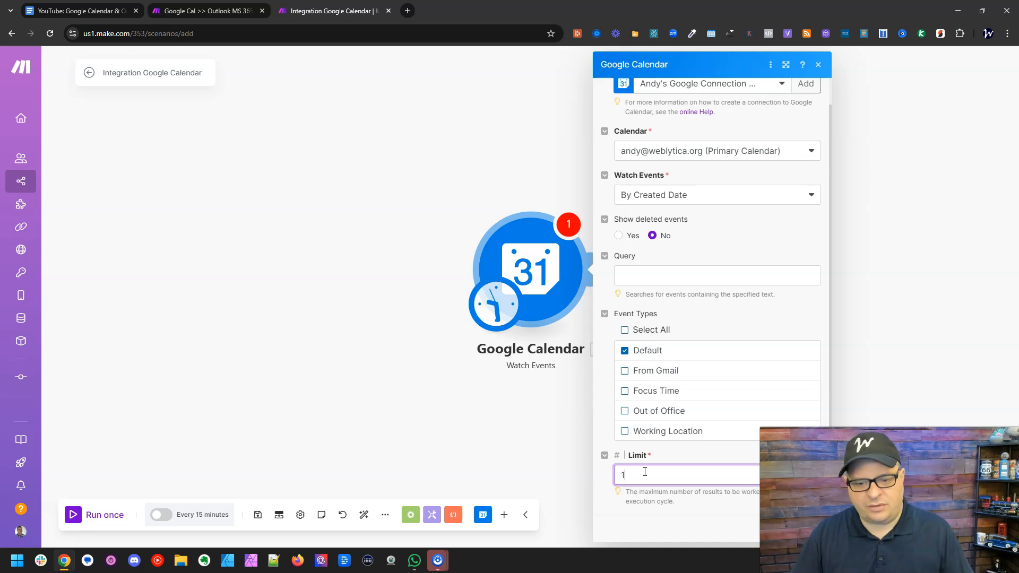
pyautogui.click(811, 529)
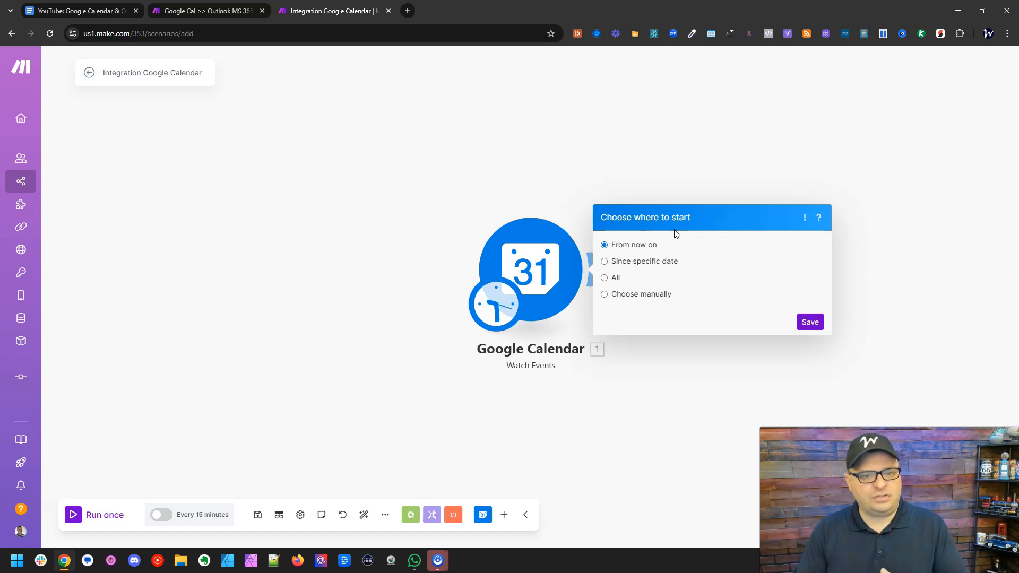
# - Set the trigger to start from the specific date 02/05/2025 and save that starting point
pyautogui.click(635, 263)
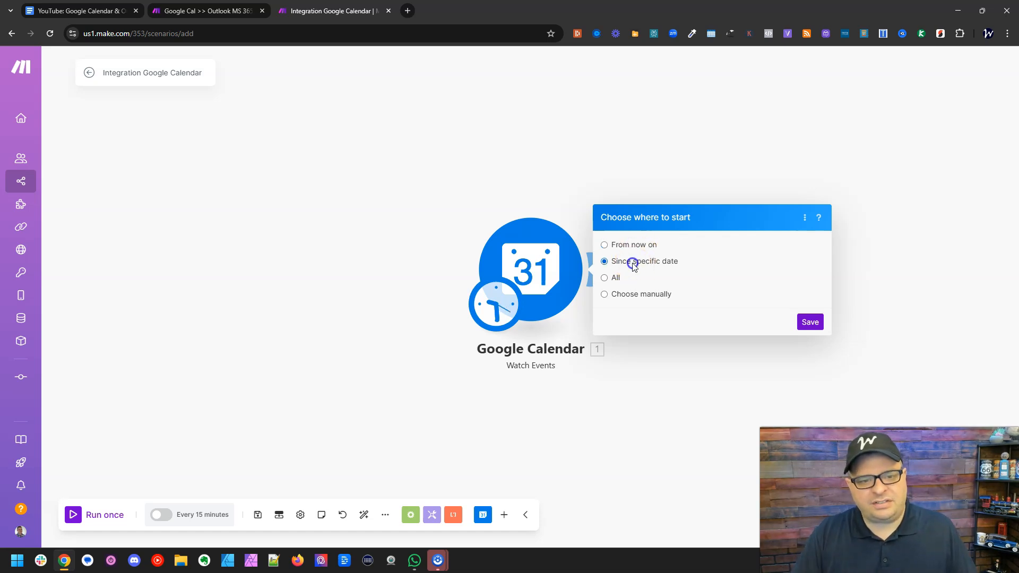
pyautogui.click(658, 265)
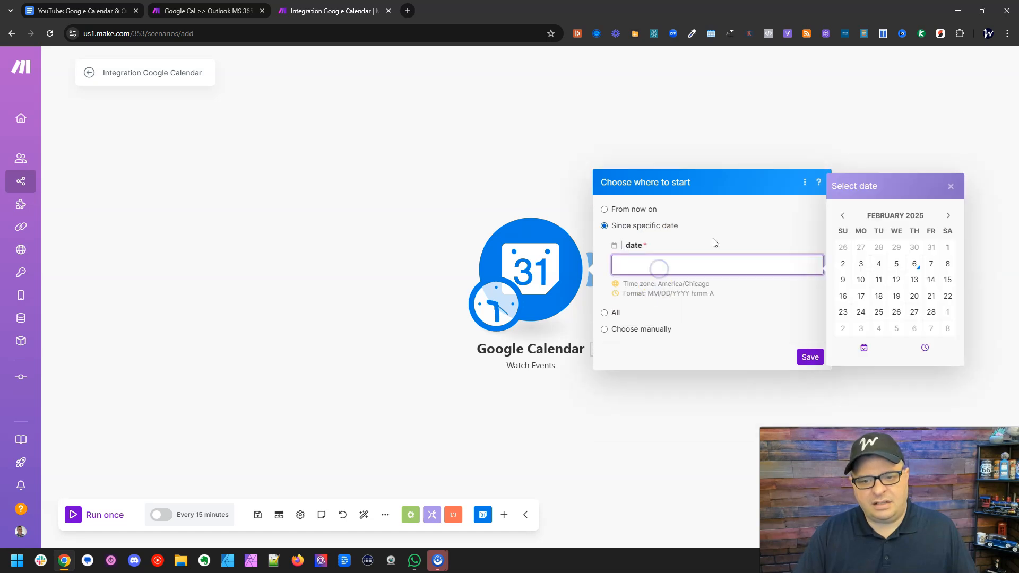
pyautogui.click(896, 264)
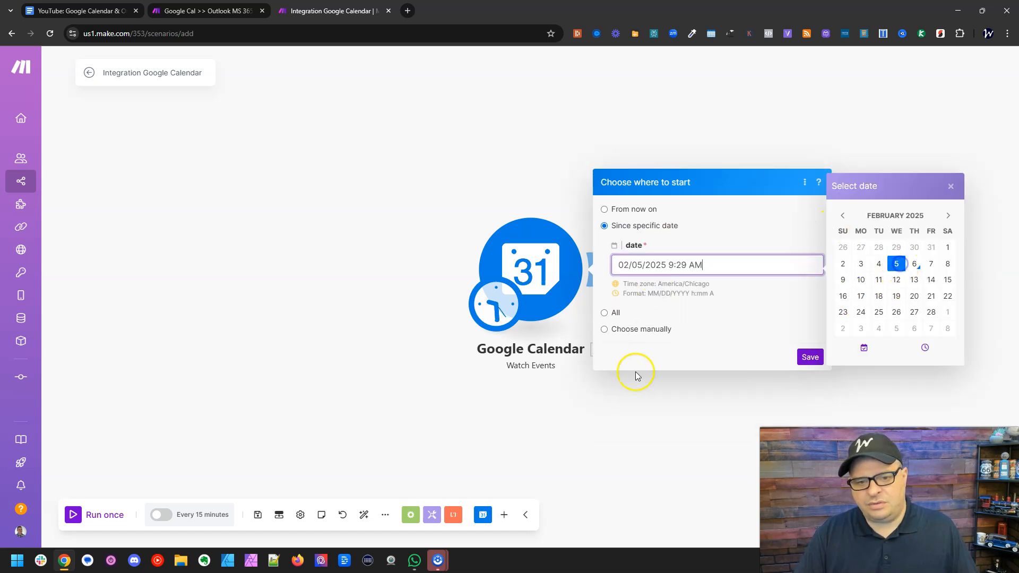
pyautogui.click(808, 358)
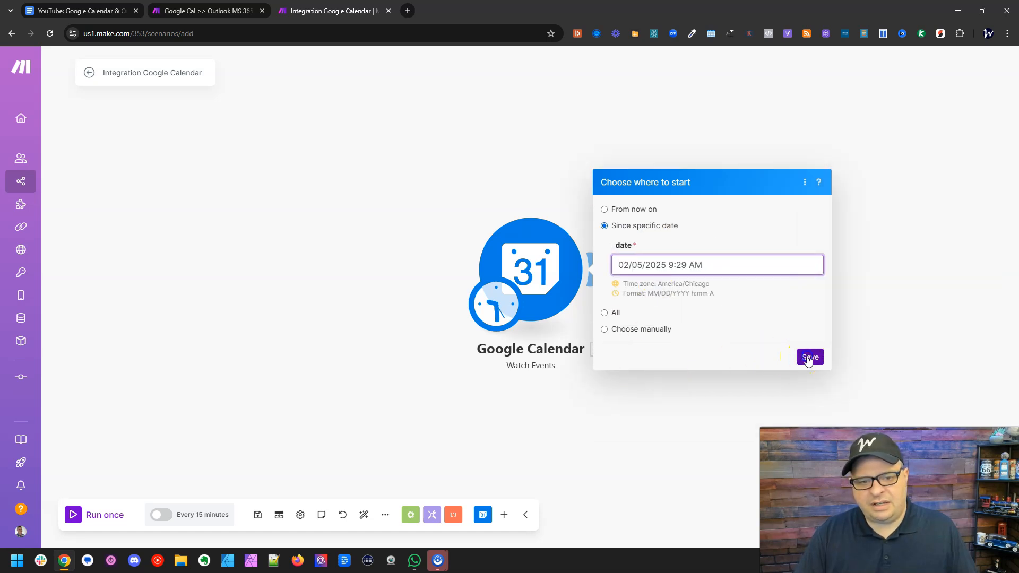
# - Run the scenario once and open the output of the Google Calendar module
pyautogui.click(78, 519)
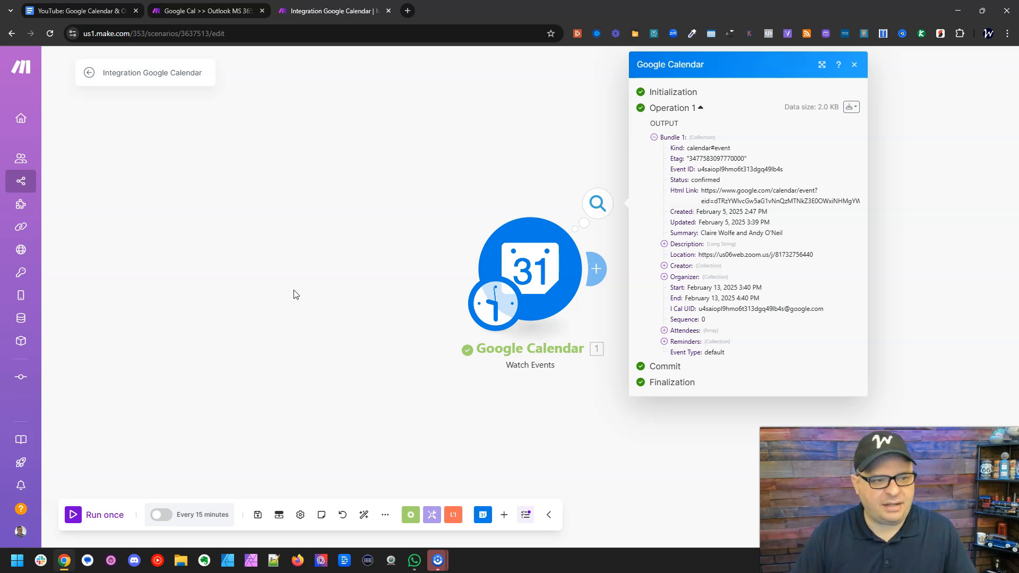
pyautogui.click(285, 239)
pyautogui.click(425, 200)
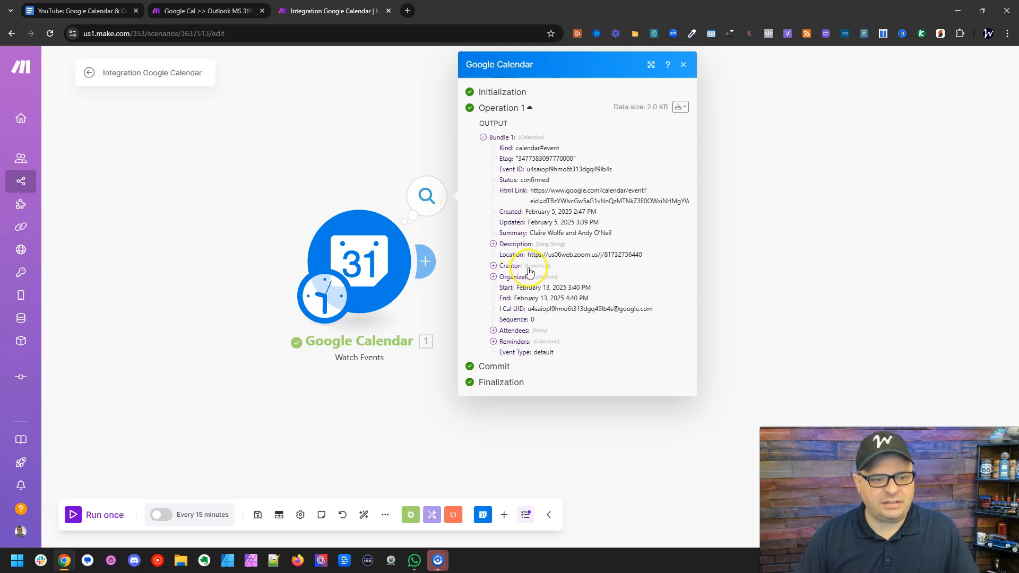
# - Expand the fourth attendee in the Google Calendar output, examine its Organizer and Self fields, and close the output
pyautogui.click(516, 331)
pyautogui.click(581, 375)
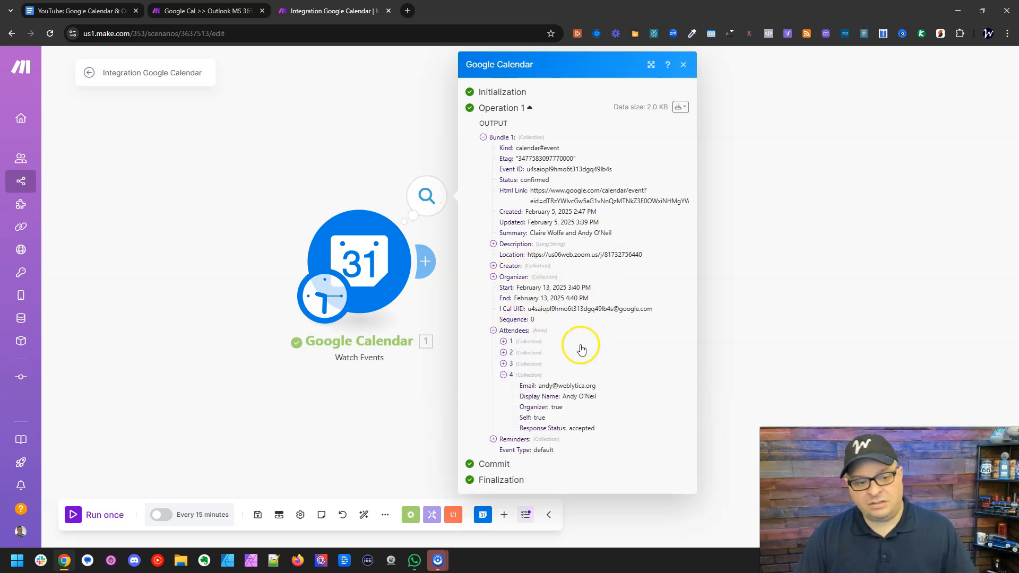
pyautogui.doubleClick(552, 416)
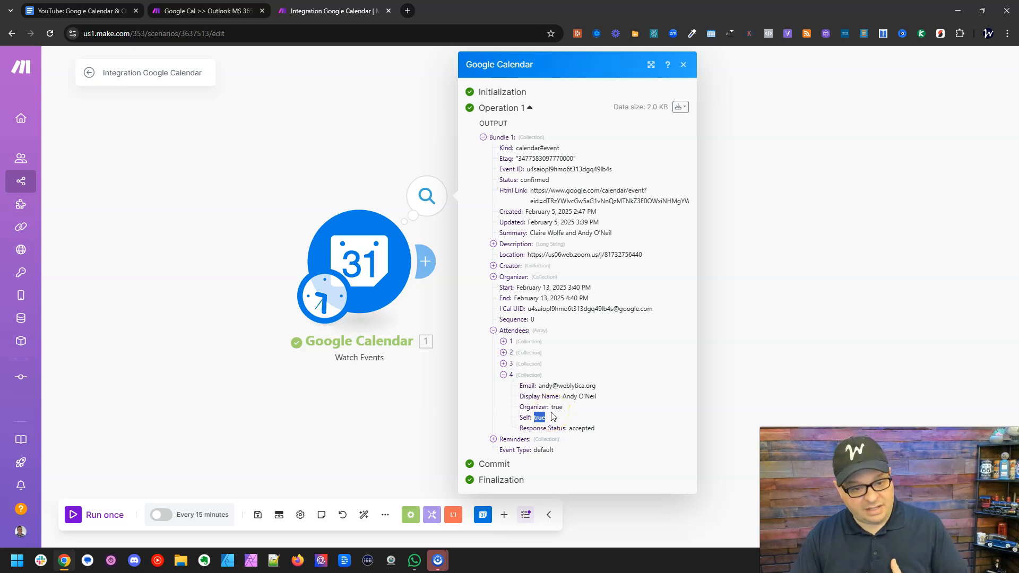
pyautogui.click(582, 416)
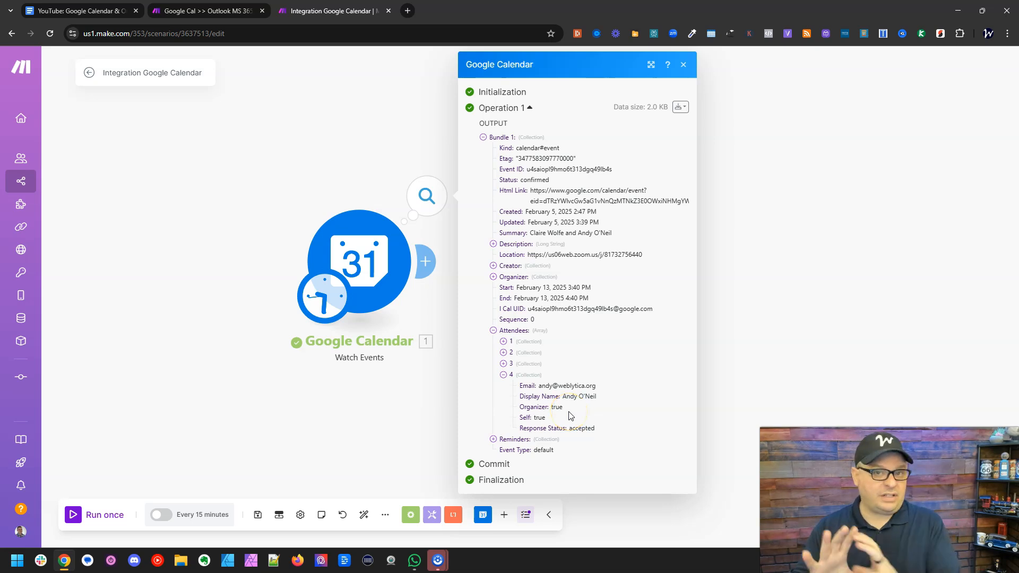
pyautogui.click(773, 189)
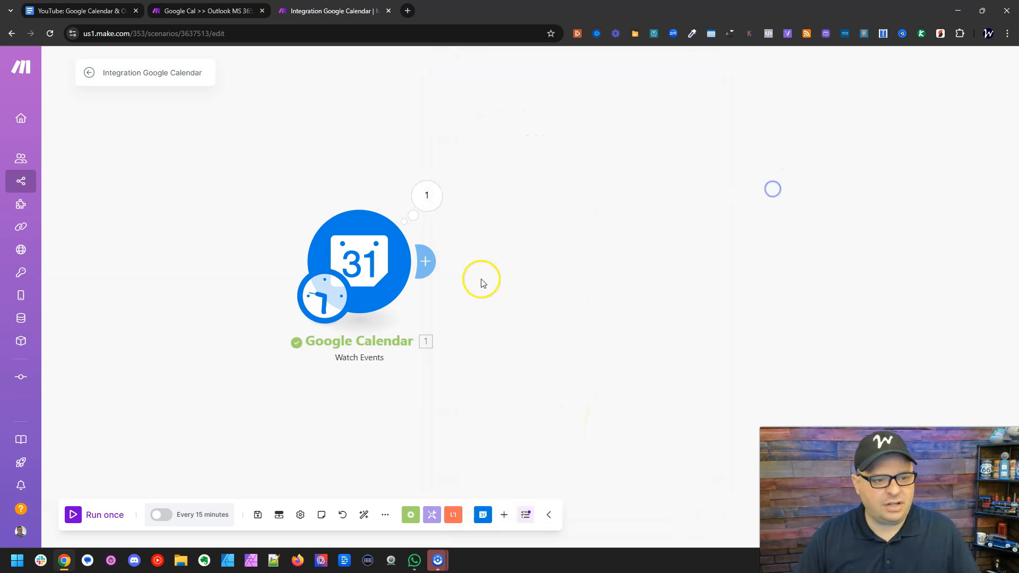
# - Add a Flow Control Iterator module after the Google Calendar trigger
pyautogui.click(408, 516)
pyautogui.click(405, 478)
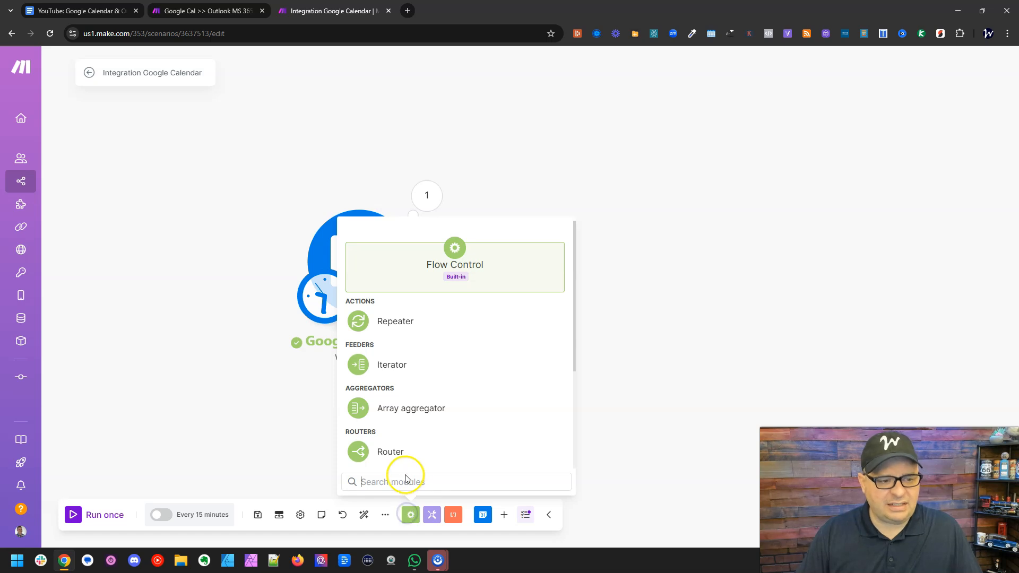
pyautogui.click(392, 365)
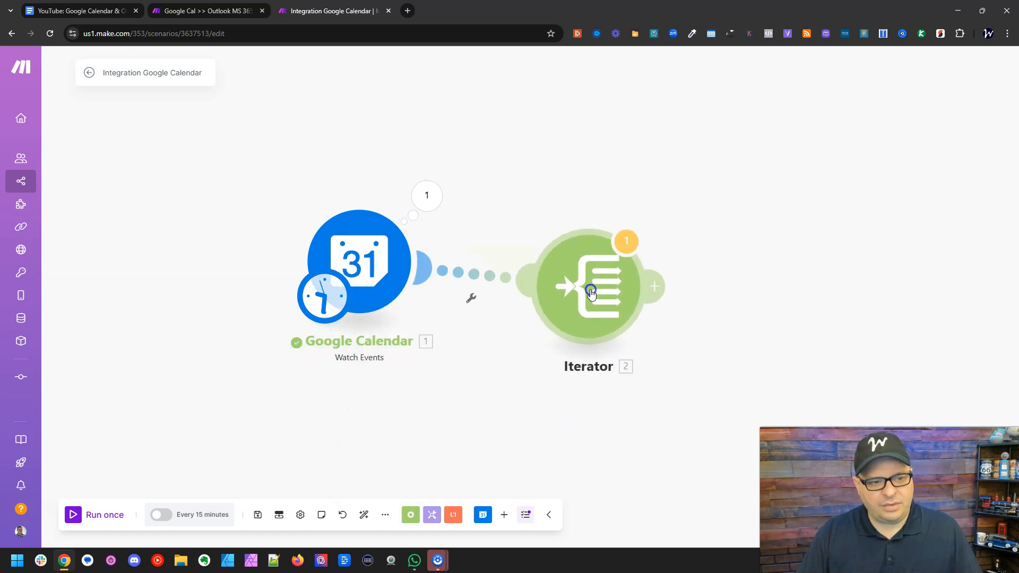
# - Review the Attendees array in the Google Calendar output and close the output
pyautogui.click(434, 195)
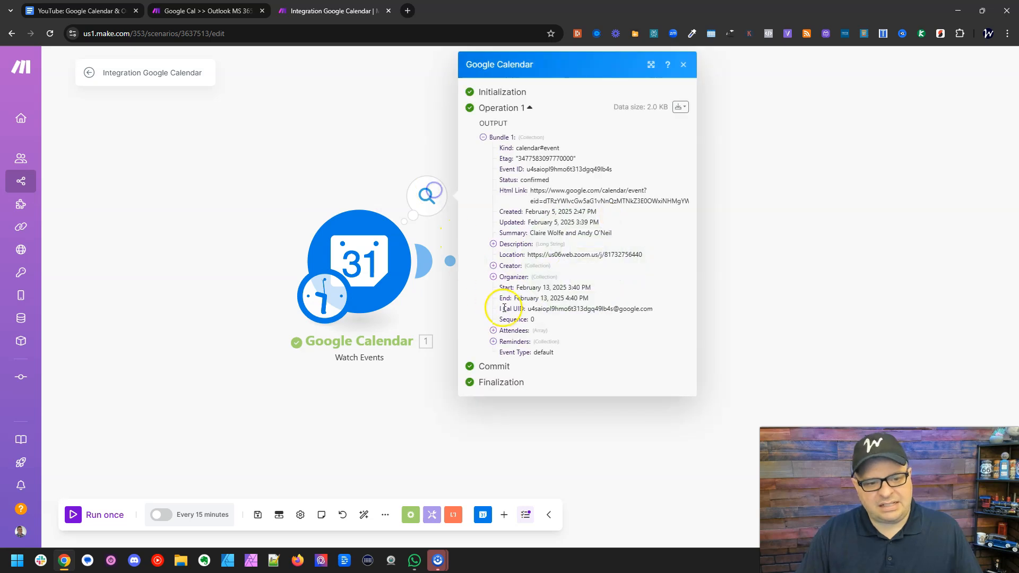
pyautogui.click(515, 330)
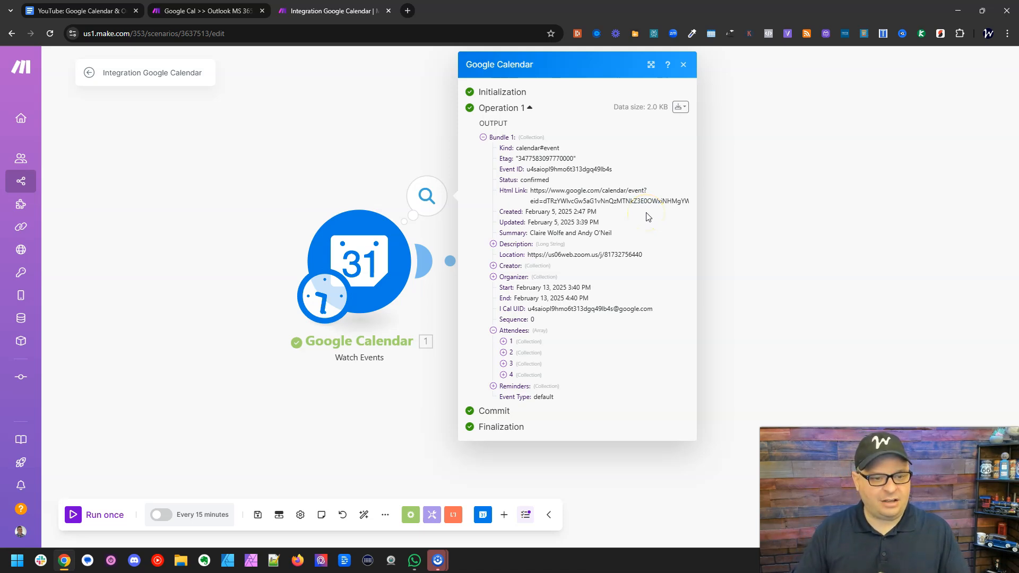
pyautogui.click(710, 211)
# - Map the Google Calendar Attendees[] array into the Iterator's Array field and save the module
pyautogui.click(580, 254)
pyautogui.click(685, 264)
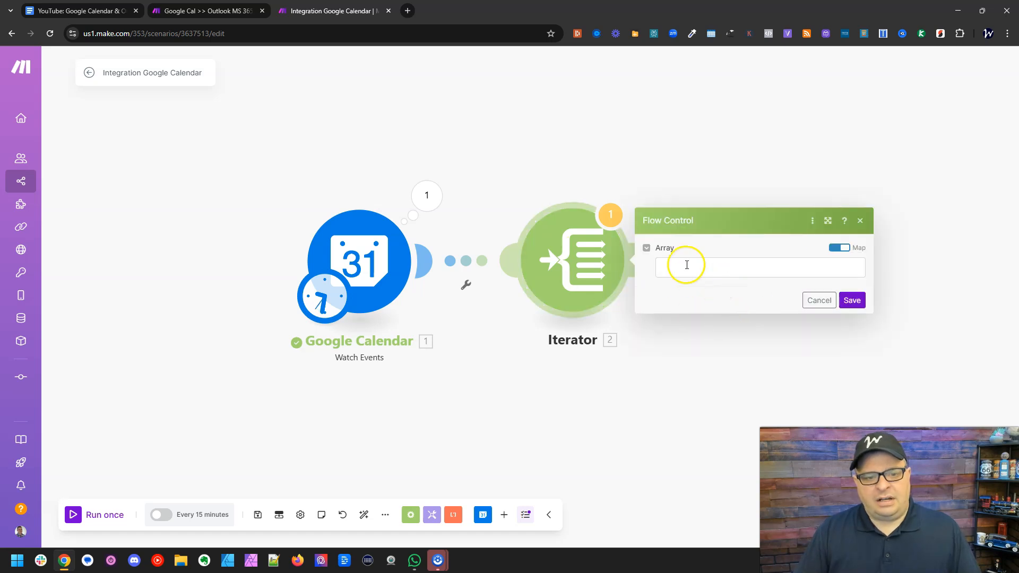
pyautogui.moveTo(652, 226); pyautogui.dragTo(639, 295)
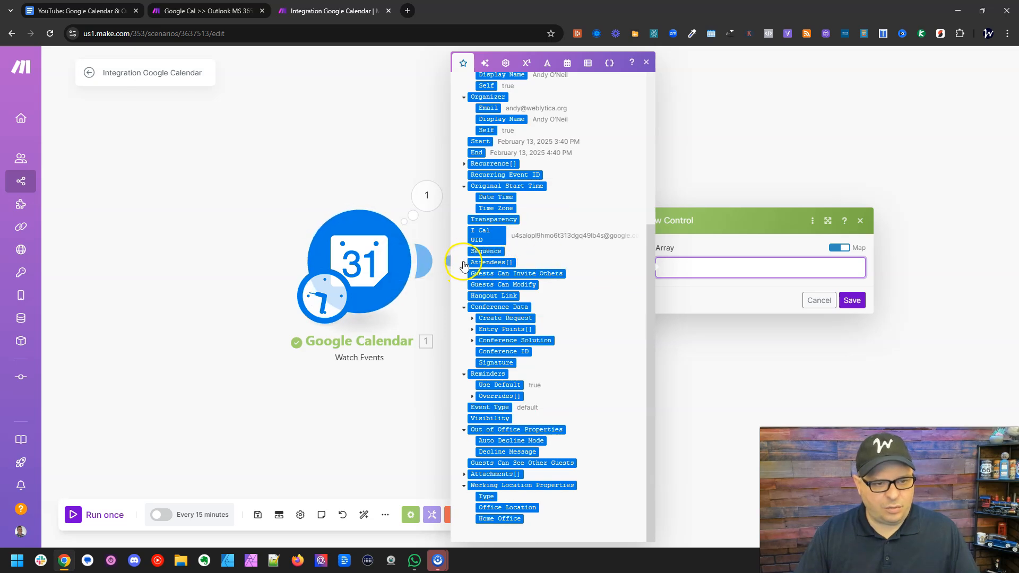
pyautogui.moveTo(480, 263); pyautogui.dragTo(690, 268)
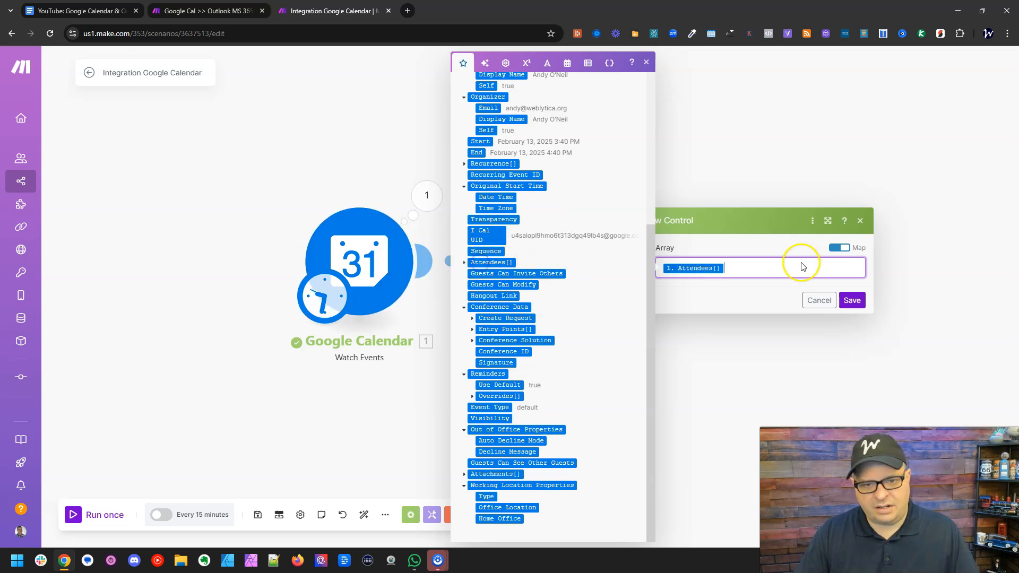
pyautogui.click(852, 300)
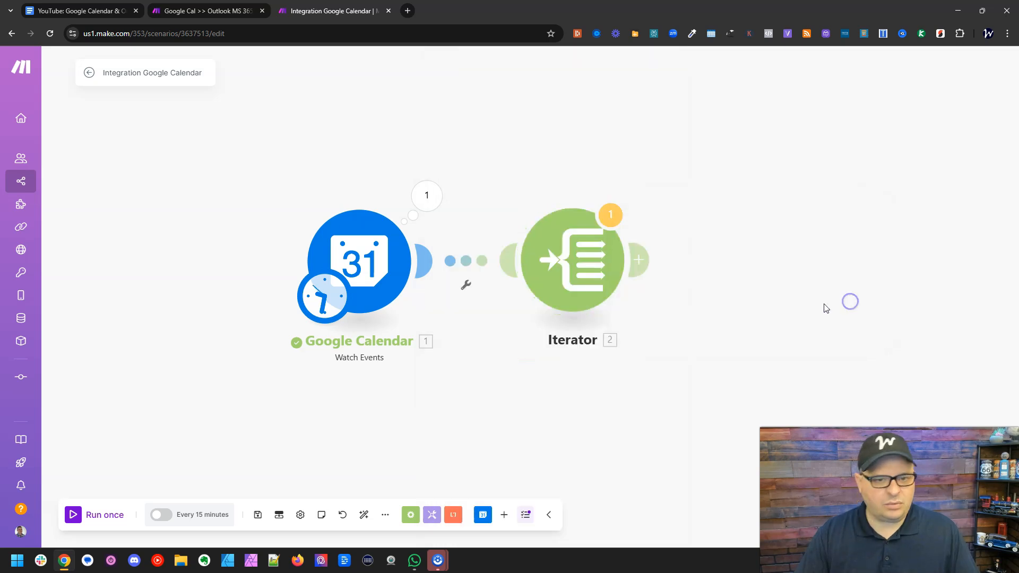
# - Save the scenario and rename it "Google Calendar to MS365 Calendar (YT)"
pyautogui.click(257, 514)
pyautogui.click(445, 529)
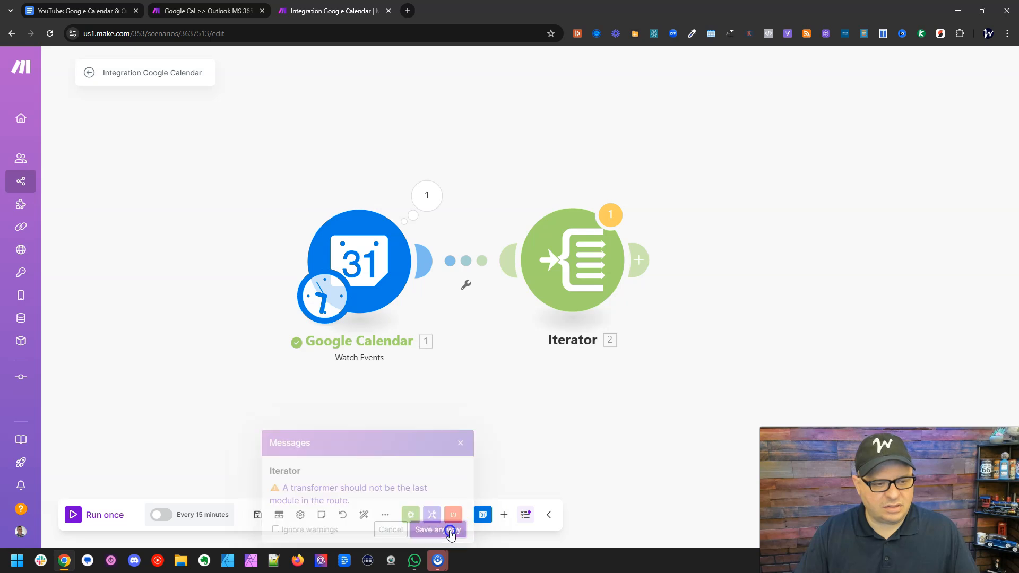
pyautogui.tripleClick(146, 70)
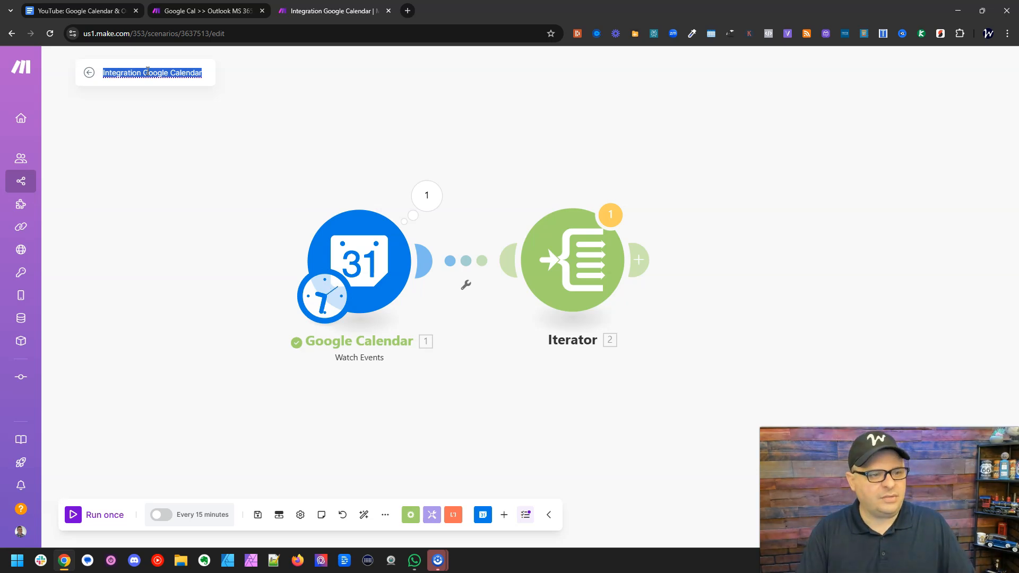
pyautogui.write('Google Calendar to MS365 Calendar (YT)')
pyautogui.click(557, 99)
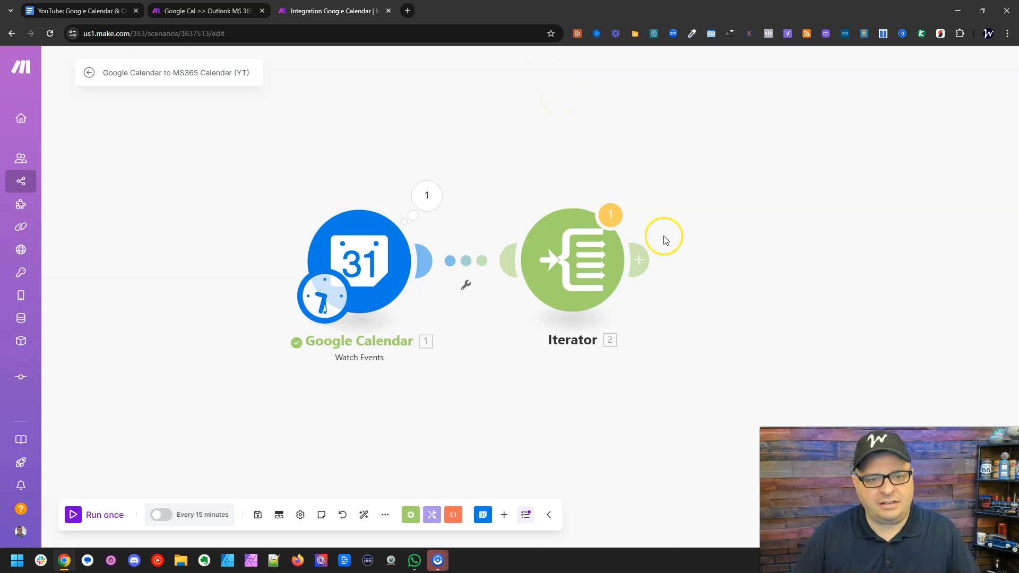
# - Read the warning message on the Iterator module and dismiss it without ignoring warnings
pyautogui.moveTo(793, 303); pyautogui.dragTo(630, 310)
pyautogui.click(448, 229)
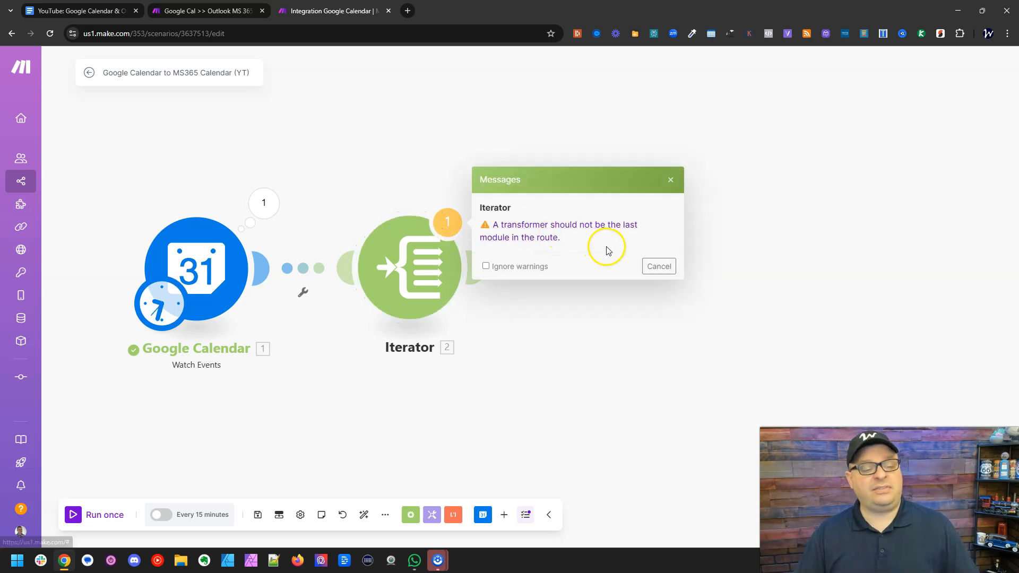
pyautogui.click(654, 268)
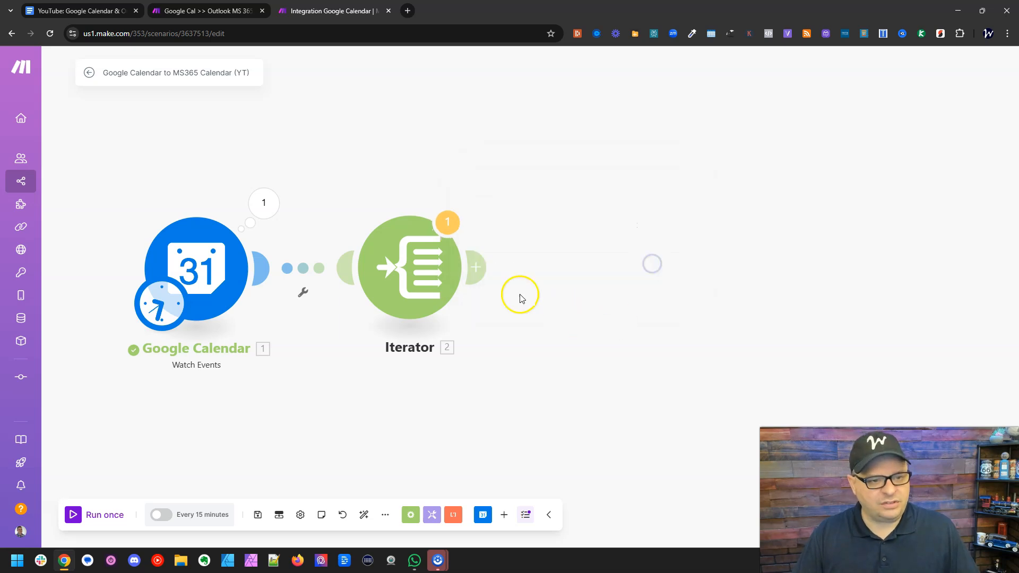
# - Add a Flow Control Array aggregator module after the Iterator
pyautogui.click(481, 267)
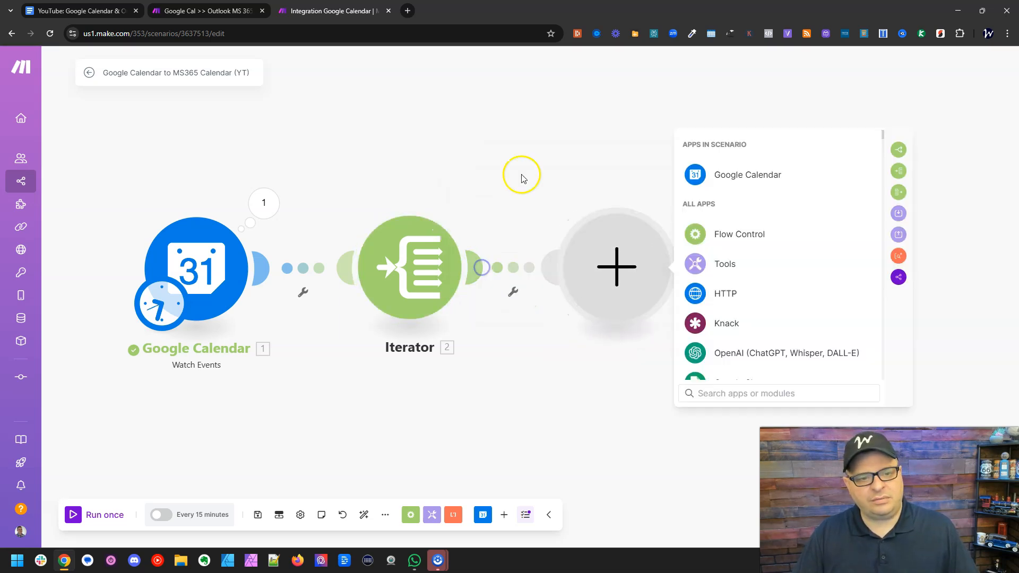
pyautogui.click(738, 236)
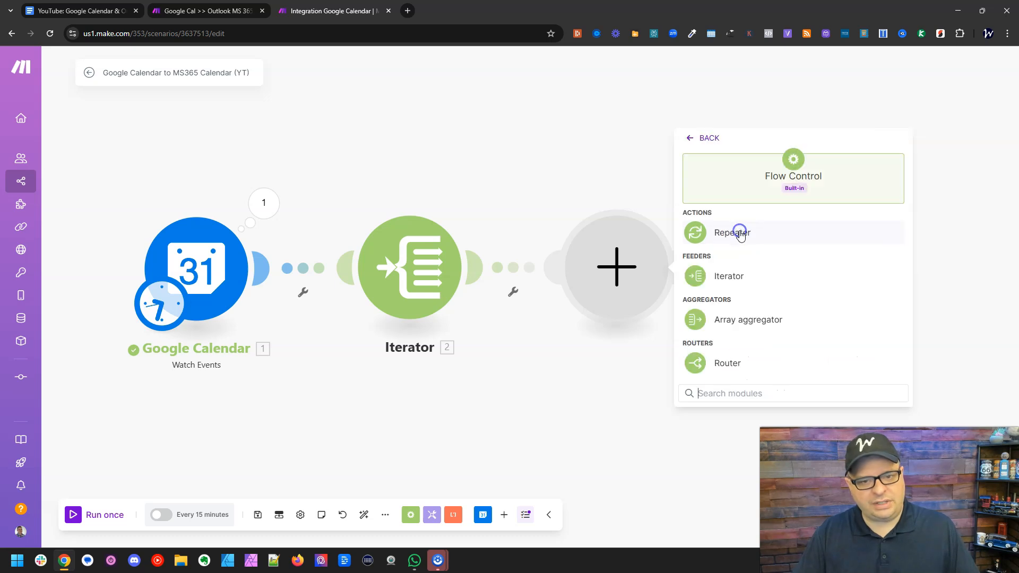
pyautogui.click(758, 323)
pyautogui.moveTo(679, 397); pyautogui.dragTo(498, 417)
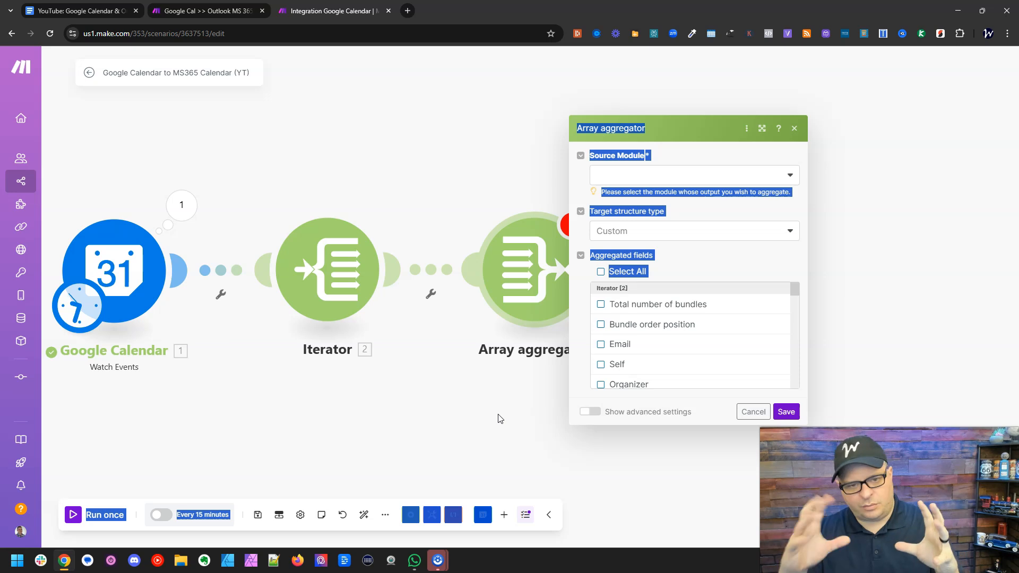
pyautogui.click(725, 256)
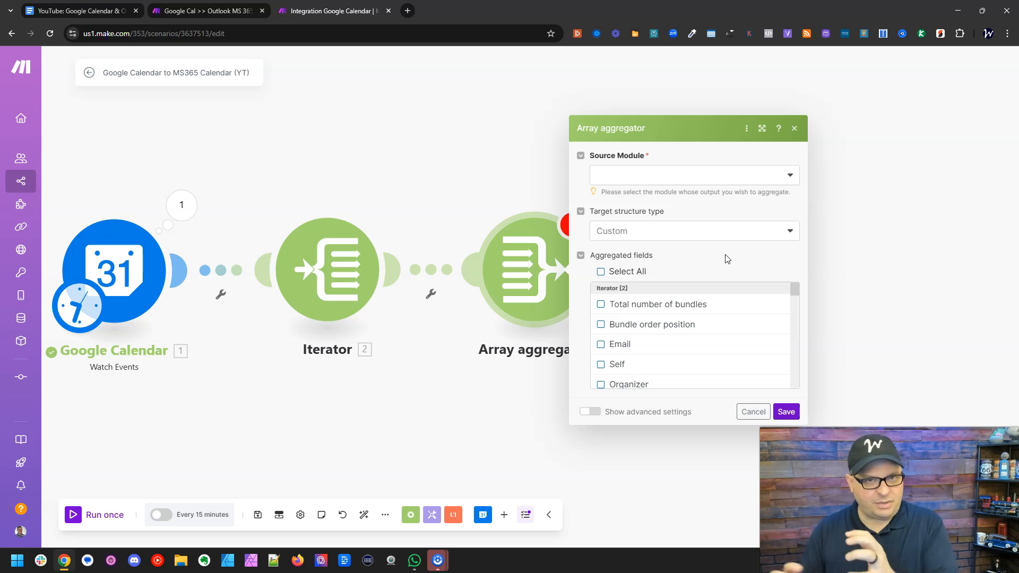
pyautogui.click(737, 201)
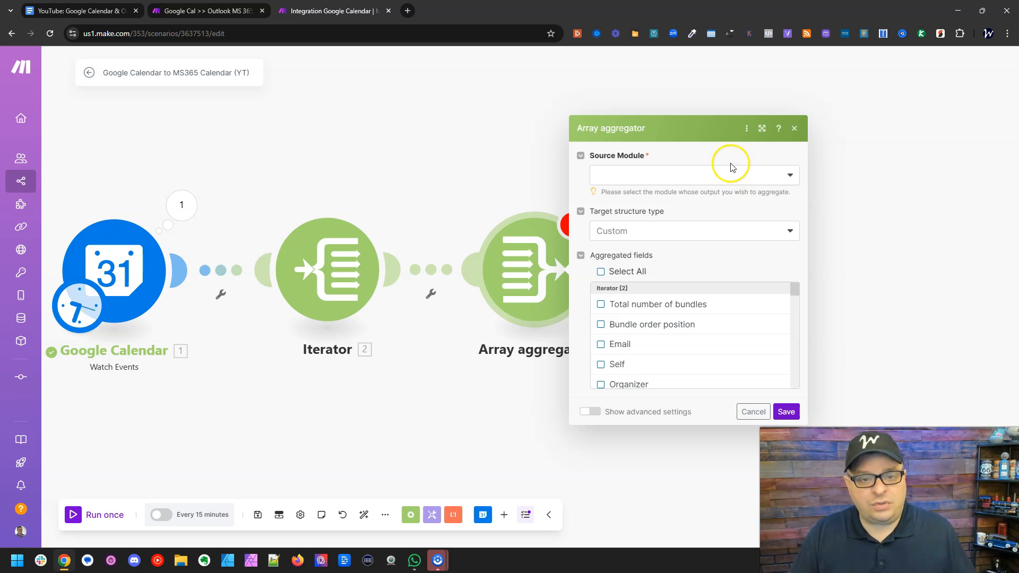
# - Set the Array aggregator's Source Module to Iterator [2], check the Target structure type options, and save the module
pyautogui.click(730, 173)
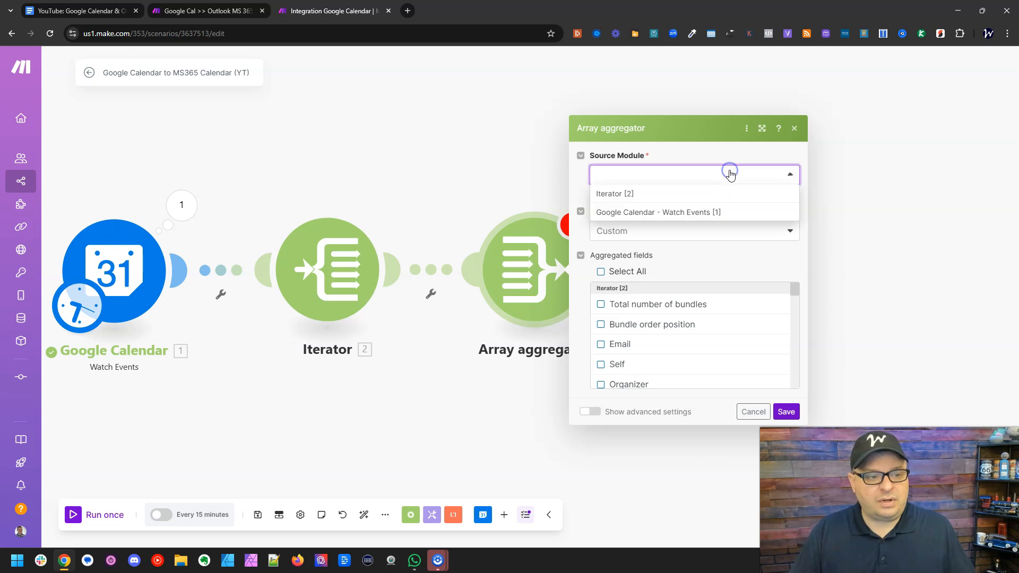
pyautogui.click(706, 197)
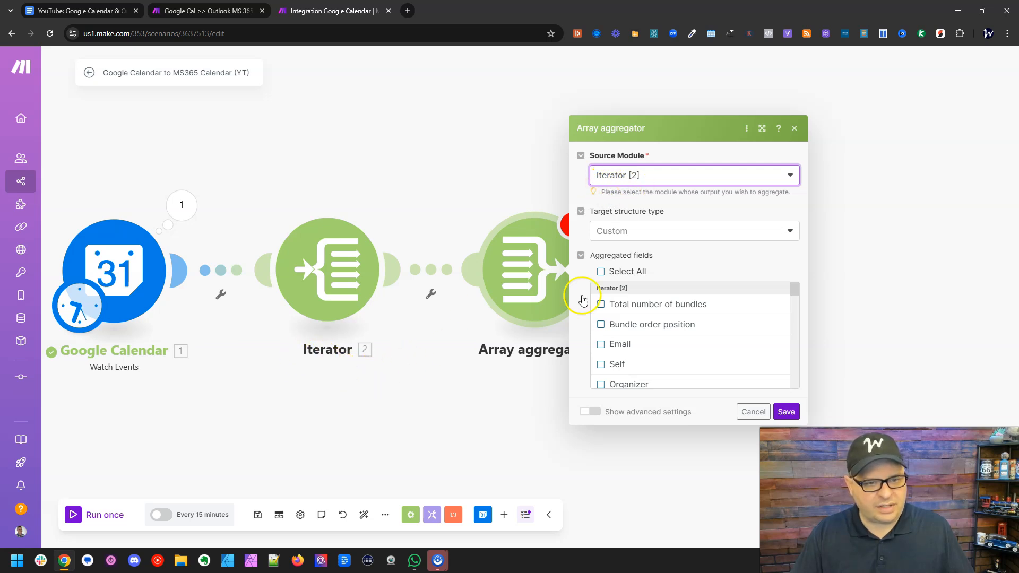
pyautogui.click(683, 231)
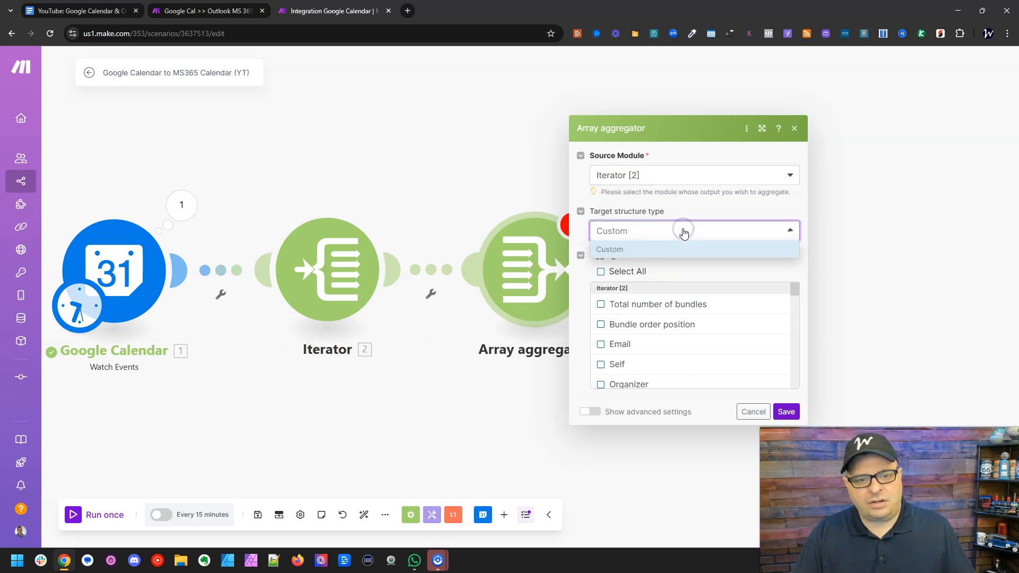
pyautogui.click(683, 232)
pyautogui.click(786, 413)
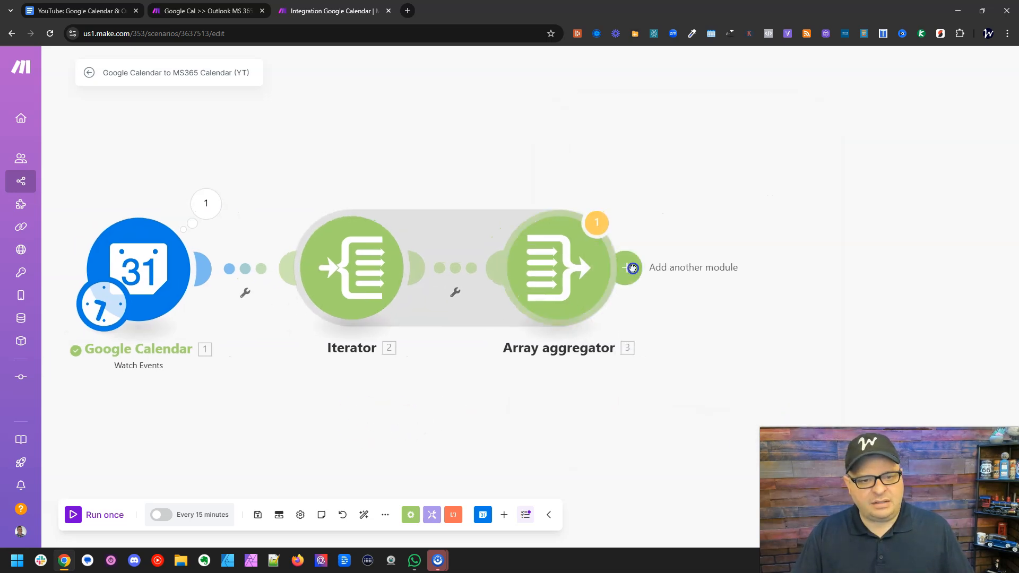
# - Add a Microsoft 365 Calendar "Create an Event" module after the Array aggregator
pyautogui.click(633, 268)
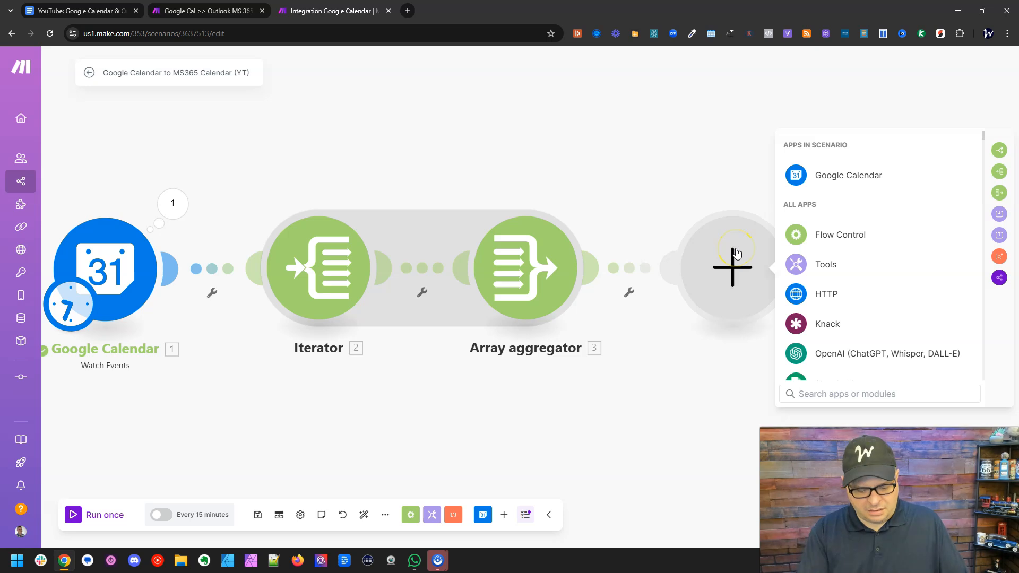
pyautogui.write('365')
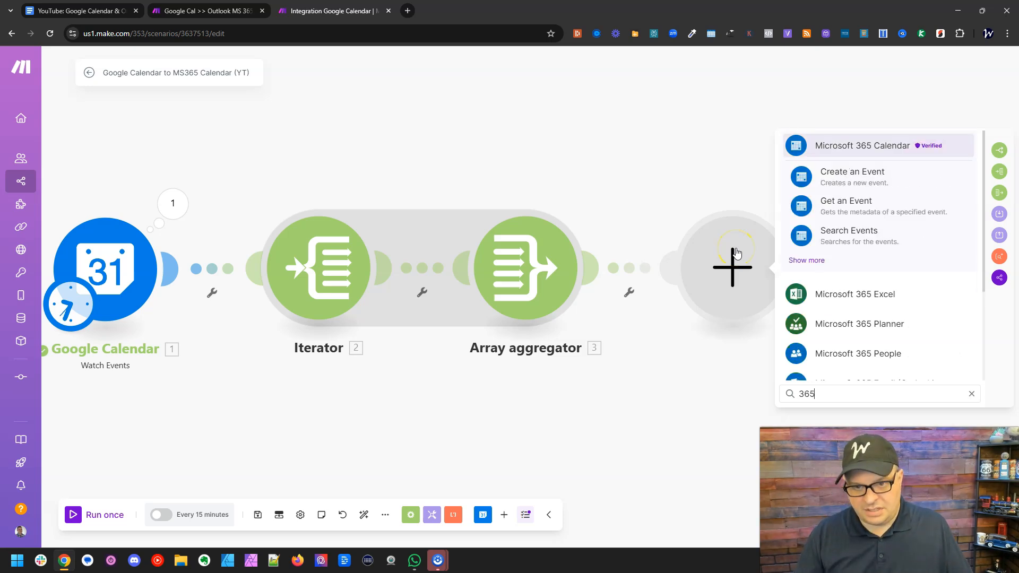
pyautogui.click(853, 147)
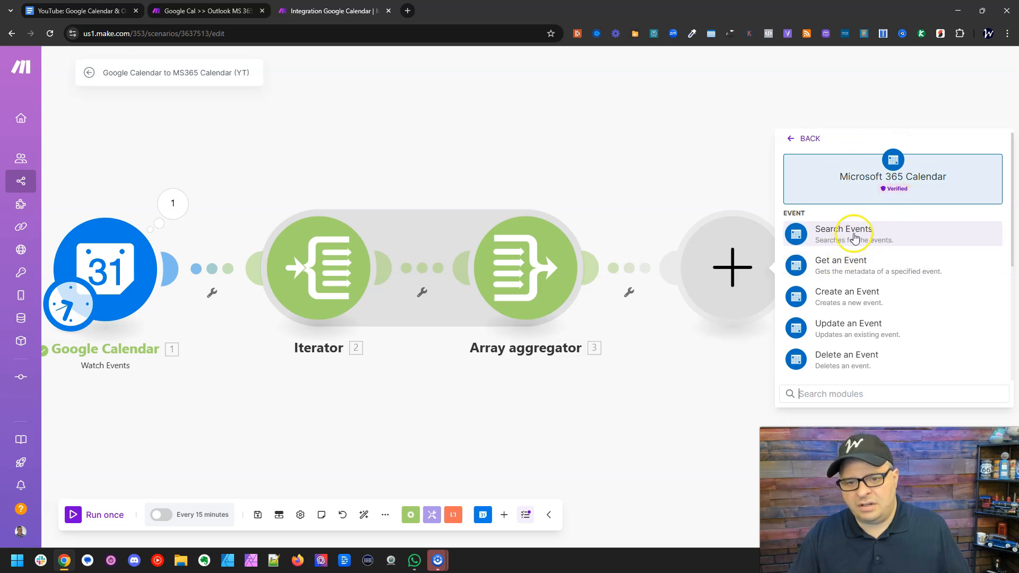
pyautogui.click(838, 296)
pyautogui.moveTo(662, 420); pyautogui.dragTo(510, 423)
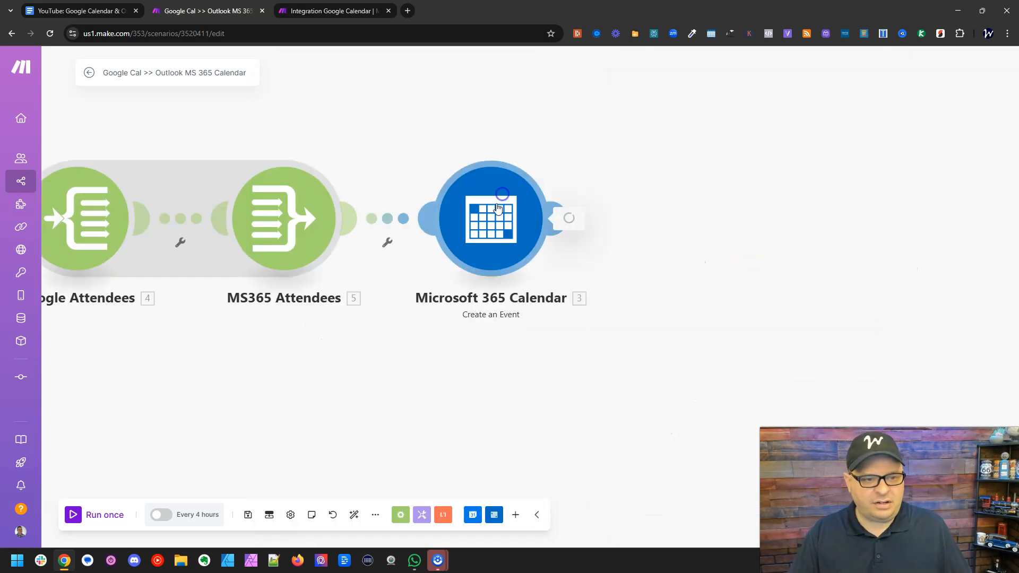
pyautogui.click(497, 215)
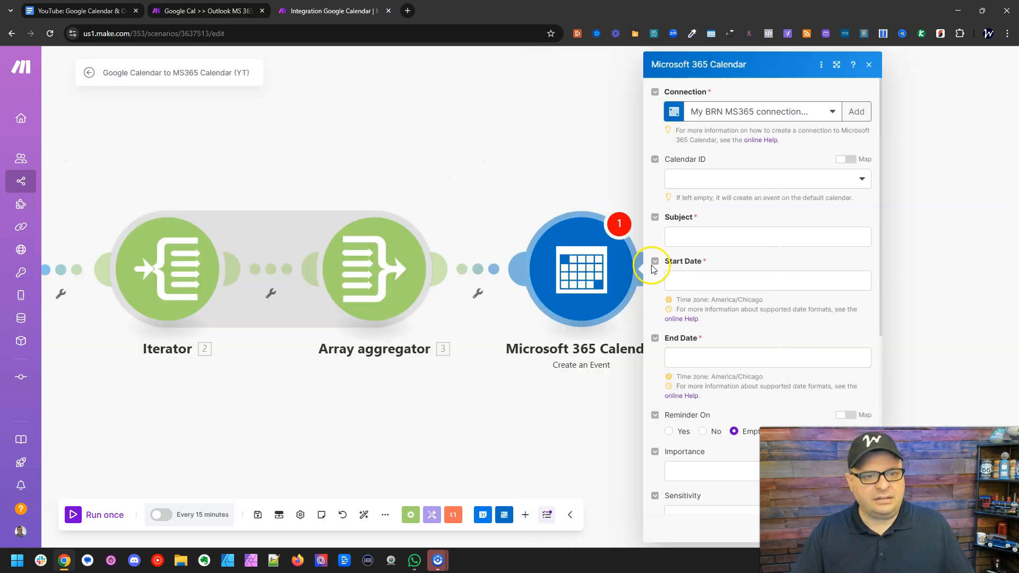
# - Map the Google Calendar Summary value into the Subject field of the Microsoft 365 Calendar module
pyautogui.click(712, 237)
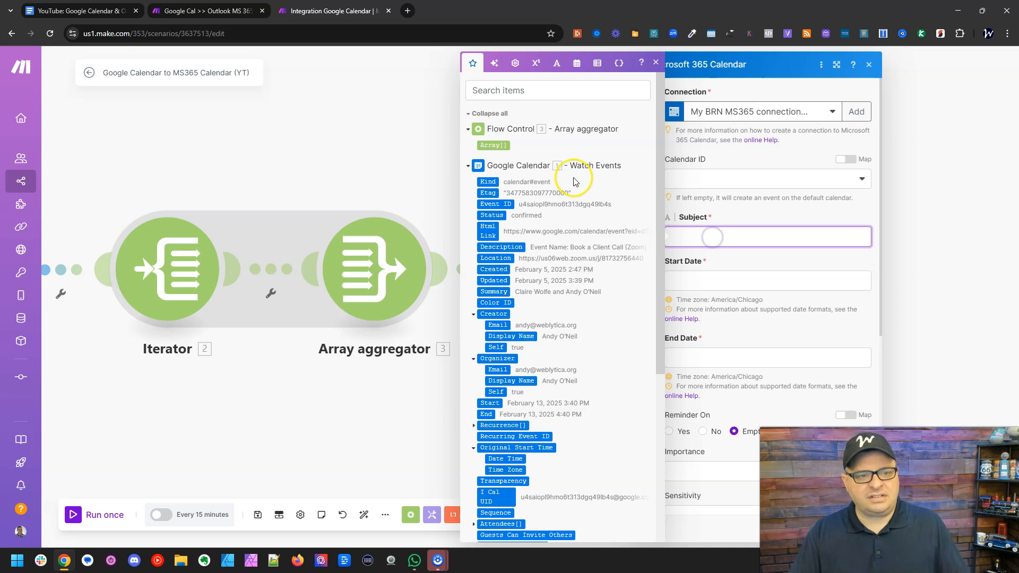
pyautogui.click(555, 95)
pyautogui.write('sum')
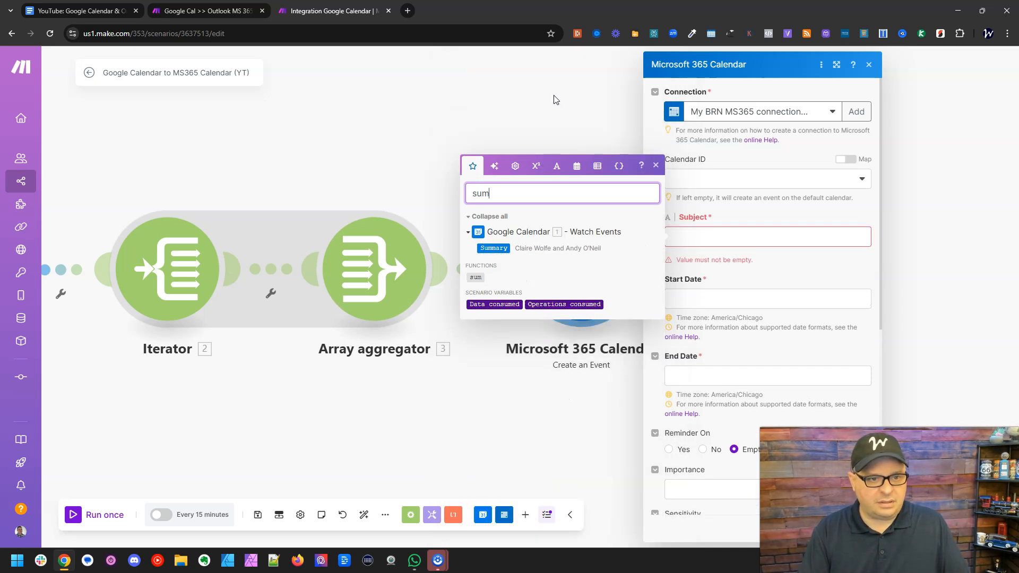
pyautogui.moveTo(495, 249); pyautogui.dragTo(723, 241)
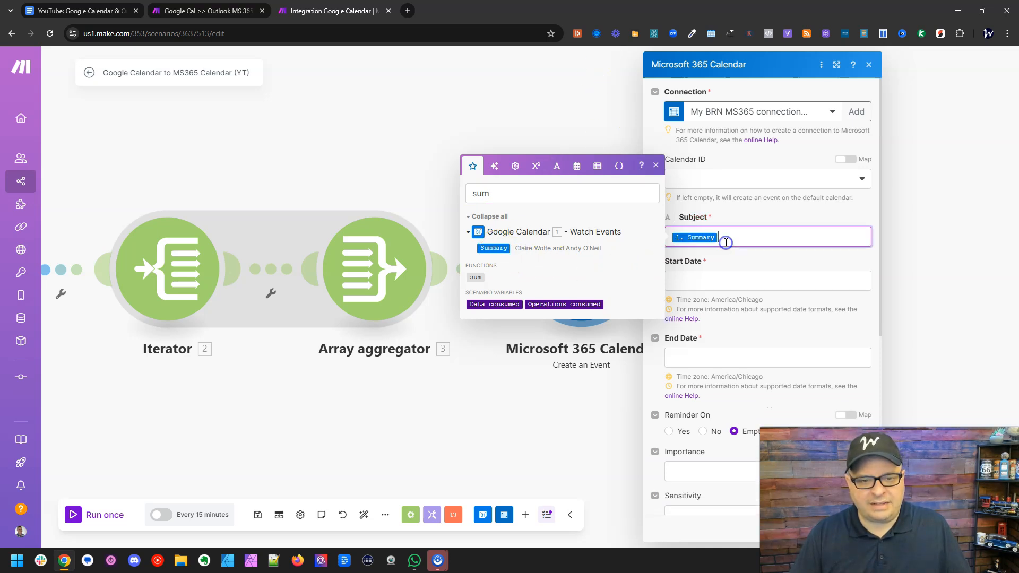
# - Map the Google Calendar Start and End values into the Start Date and End Date fields
pyautogui.click(720, 282)
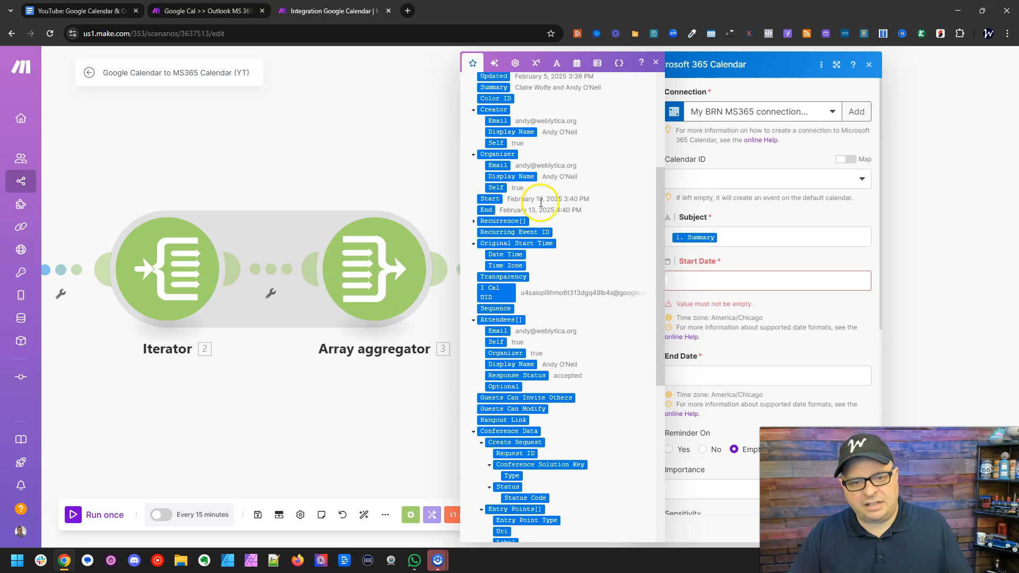
pyautogui.moveTo(490, 199); pyautogui.dragTo(706, 276)
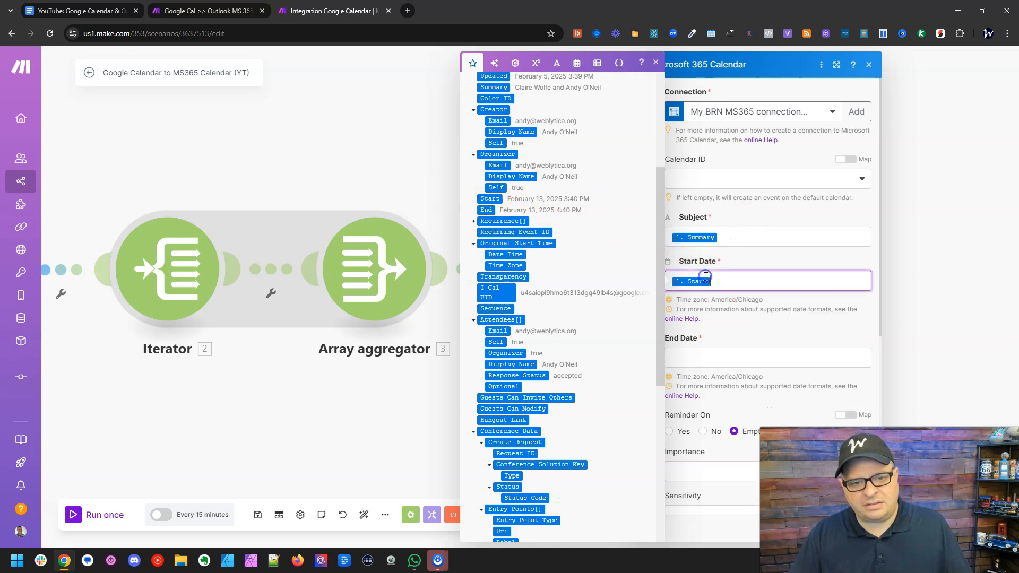
pyautogui.click(709, 358)
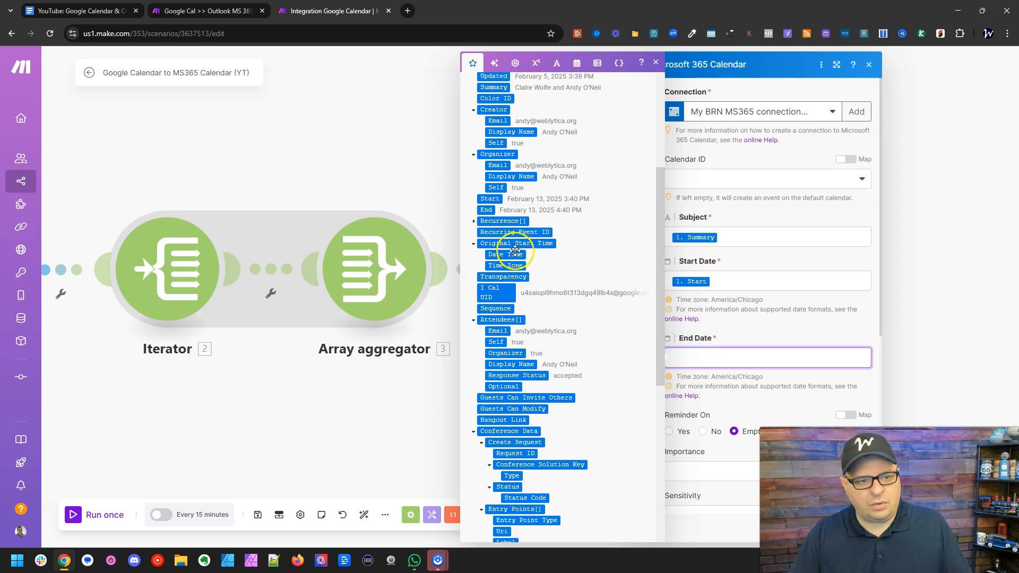
pyautogui.click(489, 211)
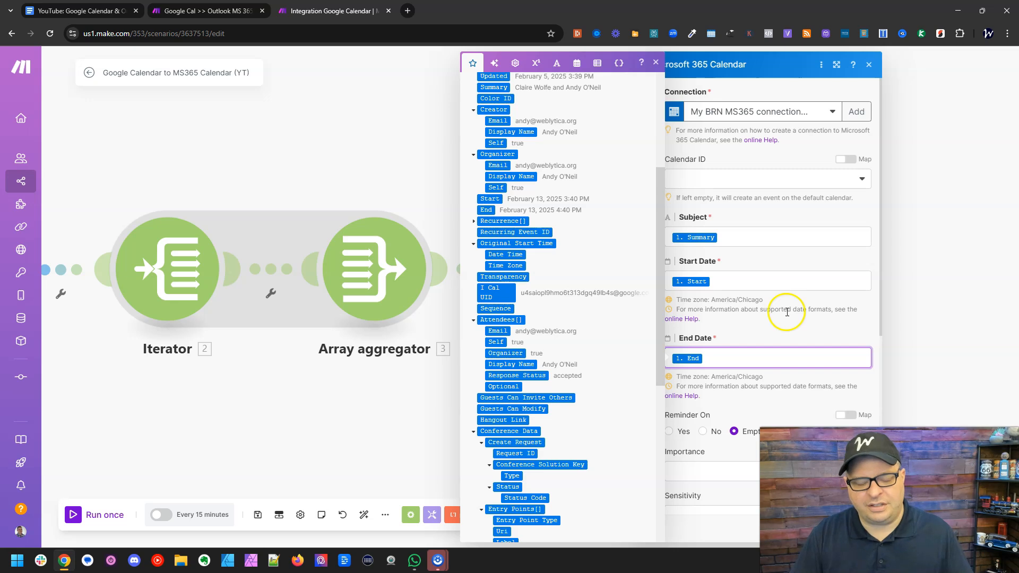
# - Set Reminder On to No for the new Microsoft 365 Calendar event
pyautogui.scroll(-4, 787, 312)
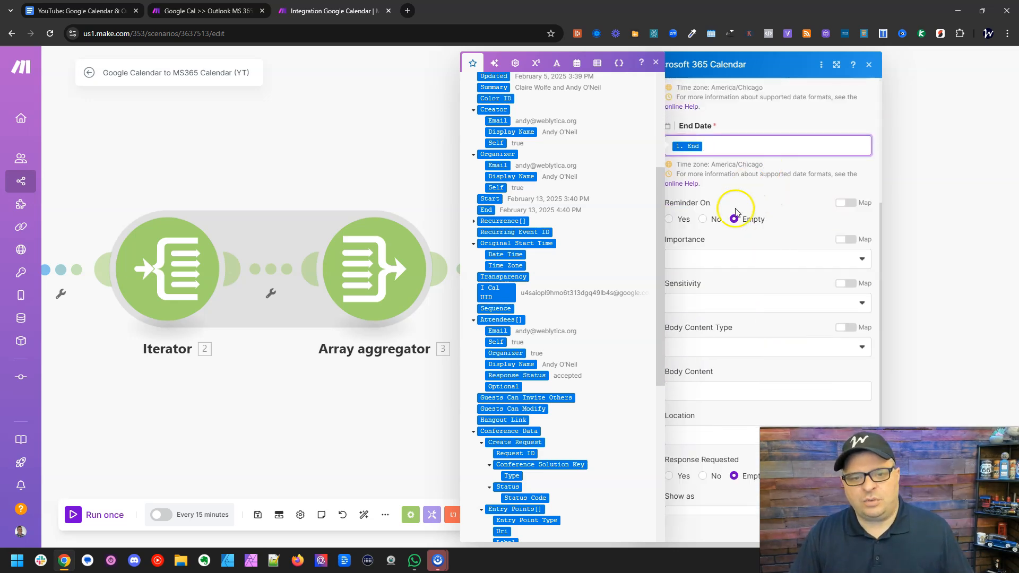
pyautogui.click(711, 218)
pyautogui.scroll(-2, 766, 208)
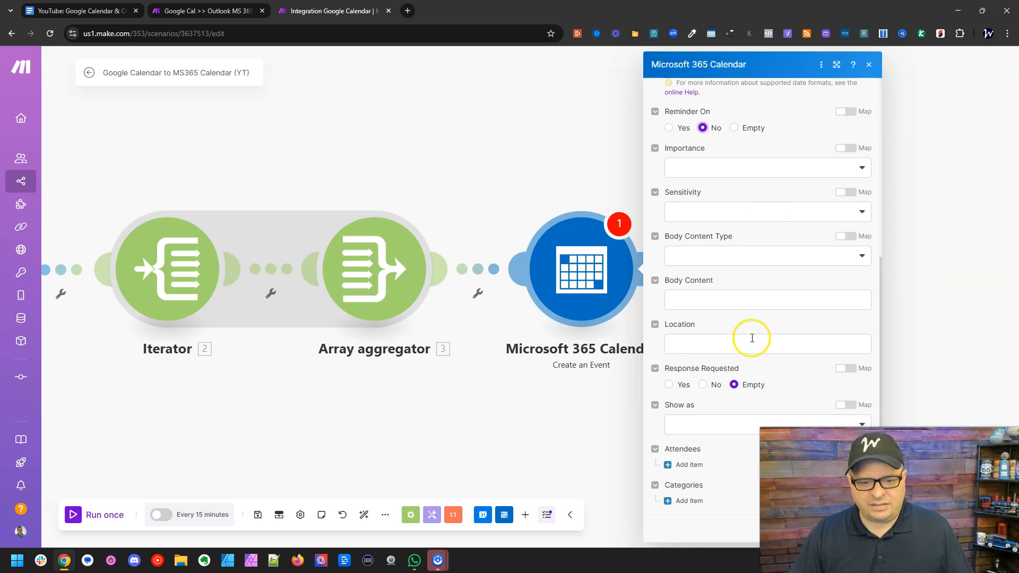
pyautogui.moveTo(586, 466); pyautogui.dragTo(388, 402)
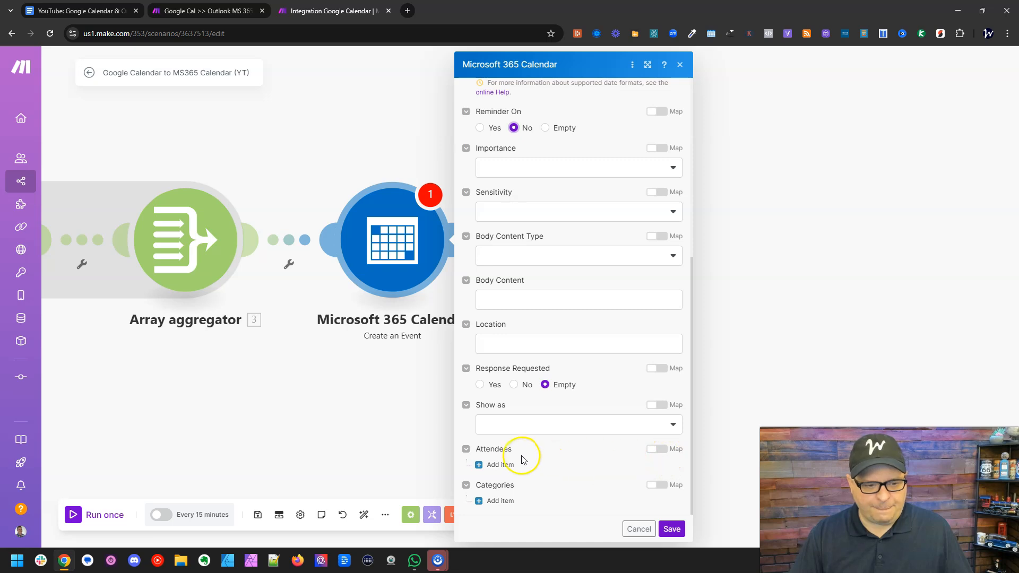
pyautogui.click(511, 465)
pyautogui.scroll(-2, 590, 393)
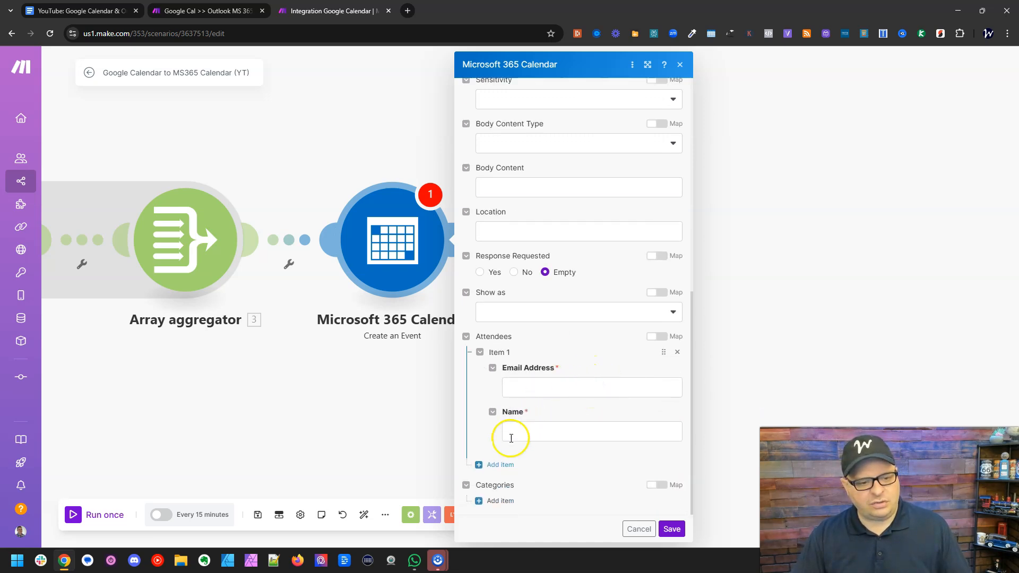
pyautogui.click(500, 465)
pyautogui.scroll(-2, 555, 366)
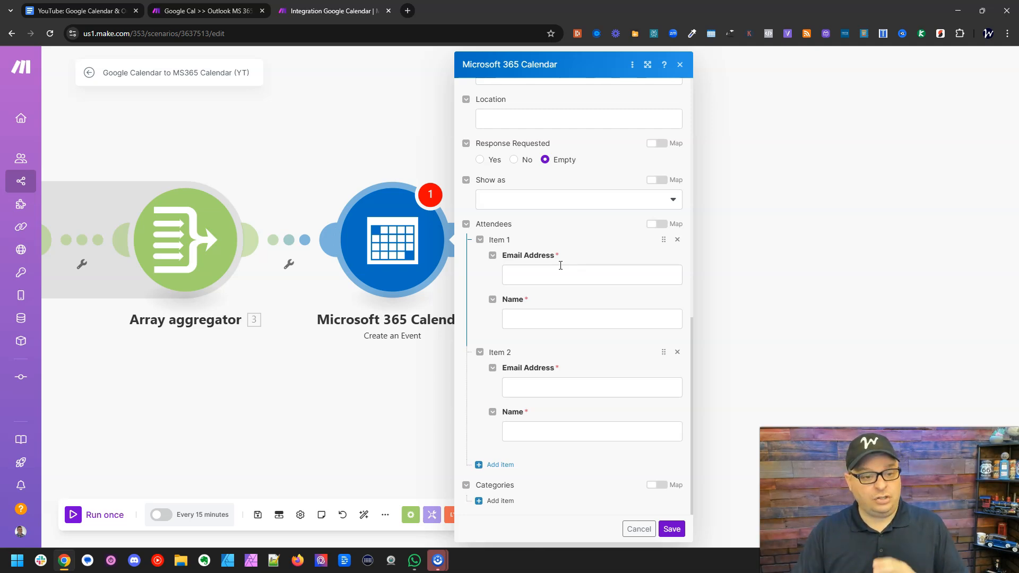
pyautogui.click(561, 273)
pyautogui.click(554, 387)
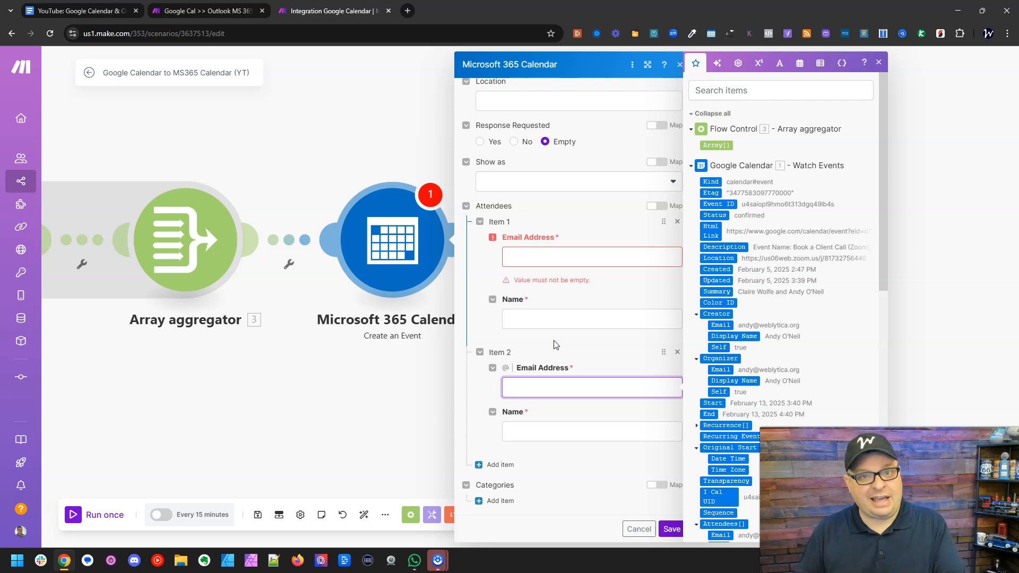
pyautogui.click(583, 336)
pyautogui.click(677, 353)
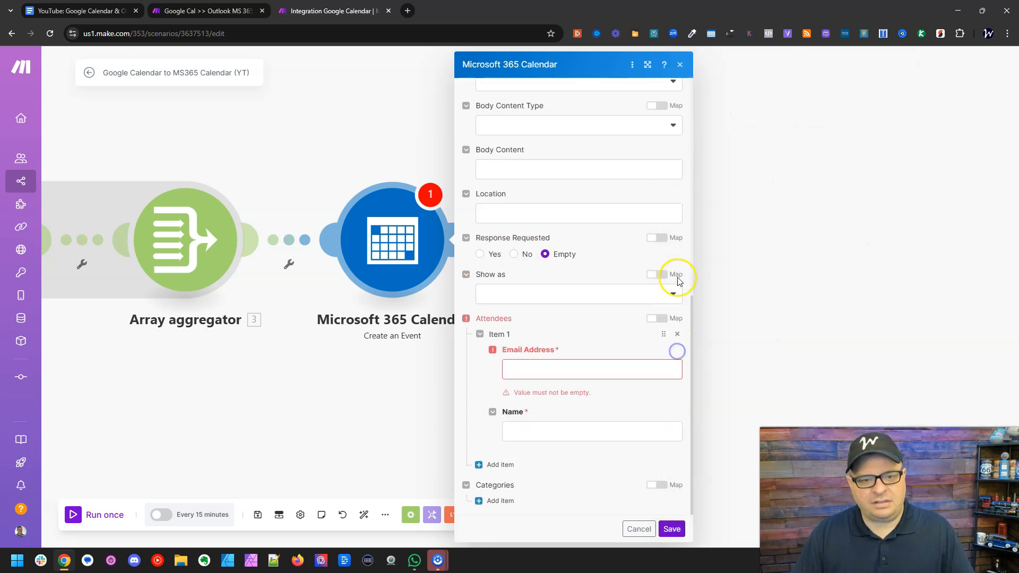
pyautogui.click(676, 334)
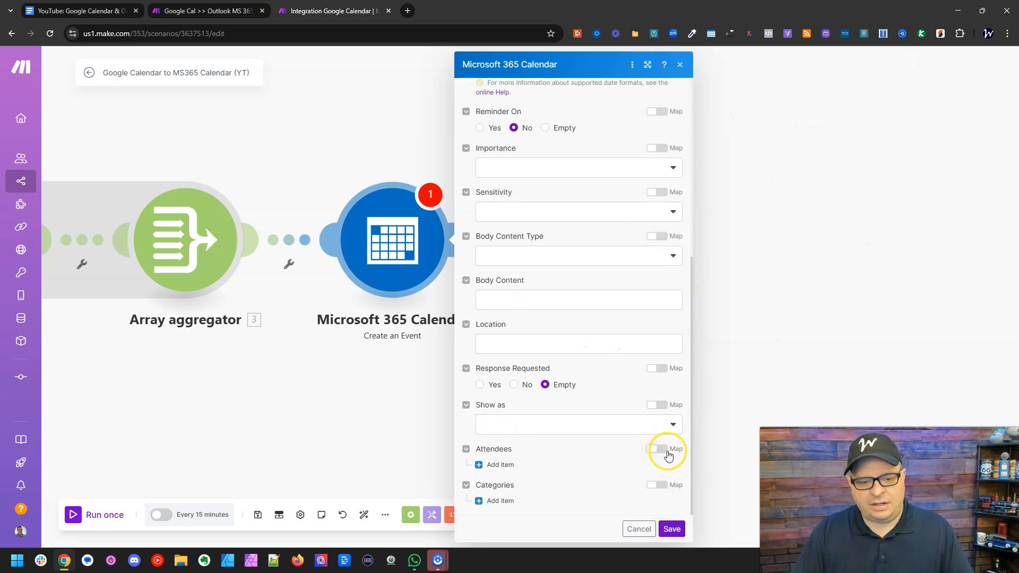
# - Switch Attendees to mapping mode, map the Array aggregator's Array[] into it, and save the Microsoft 365 Calendar module
pyautogui.click(664, 449)
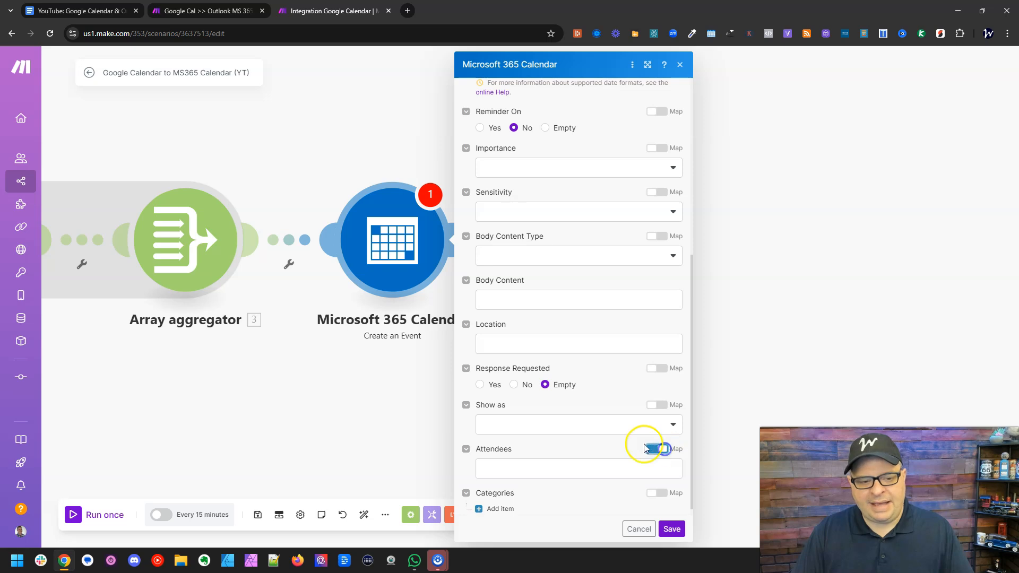
pyautogui.click(569, 463)
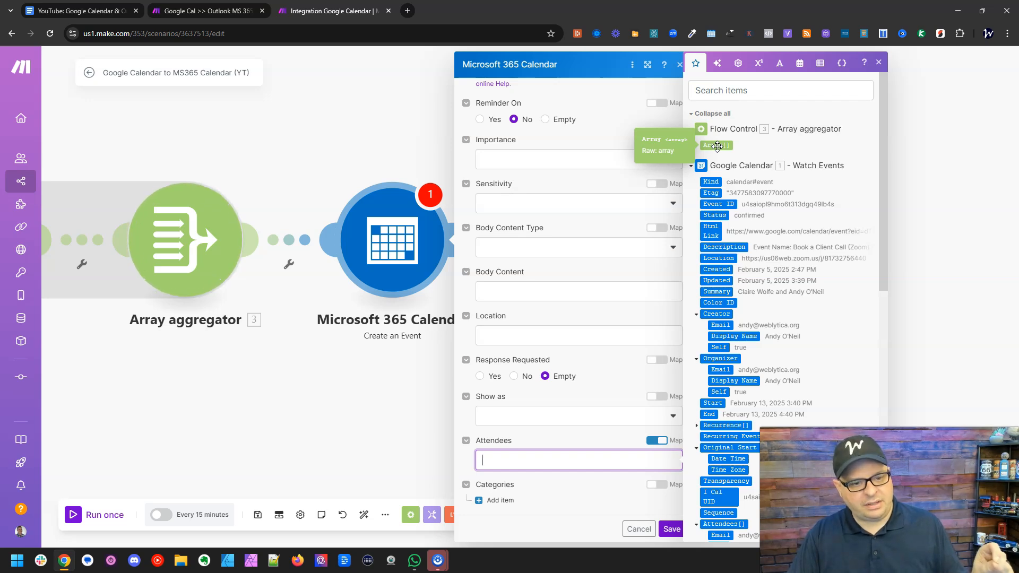
pyautogui.click(717, 145)
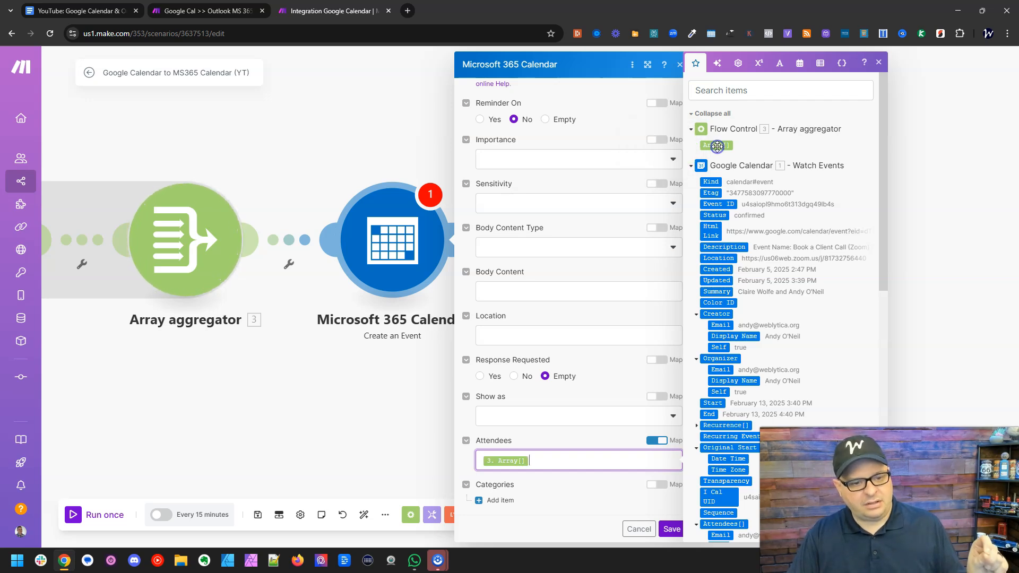
pyautogui.click(670, 529)
# - Set the Array aggregator's target structure type to the Attendees of Microsoft 365 Calendar - Create an Event
pyautogui.moveTo(278, 412); pyautogui.dragTo(562, 423)
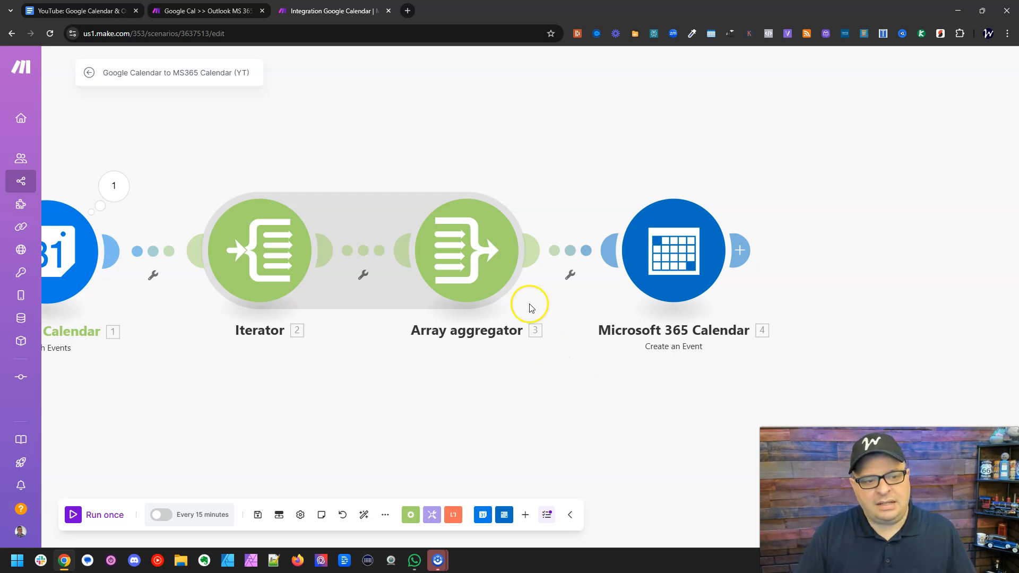
pyautogui.click(486, 252)
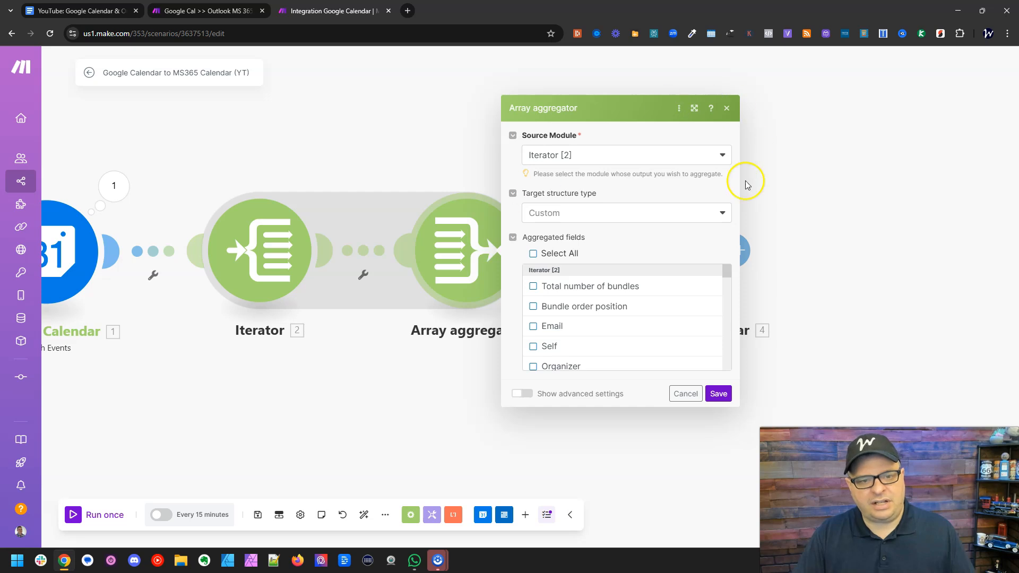
pyautogui.click(698, 215)
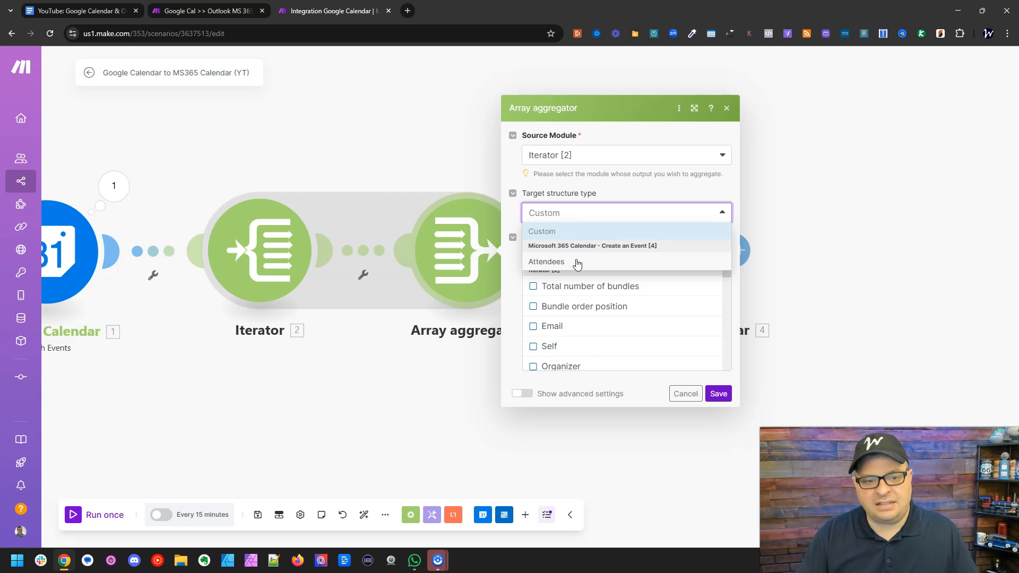
pyautogui.click(578, 264)
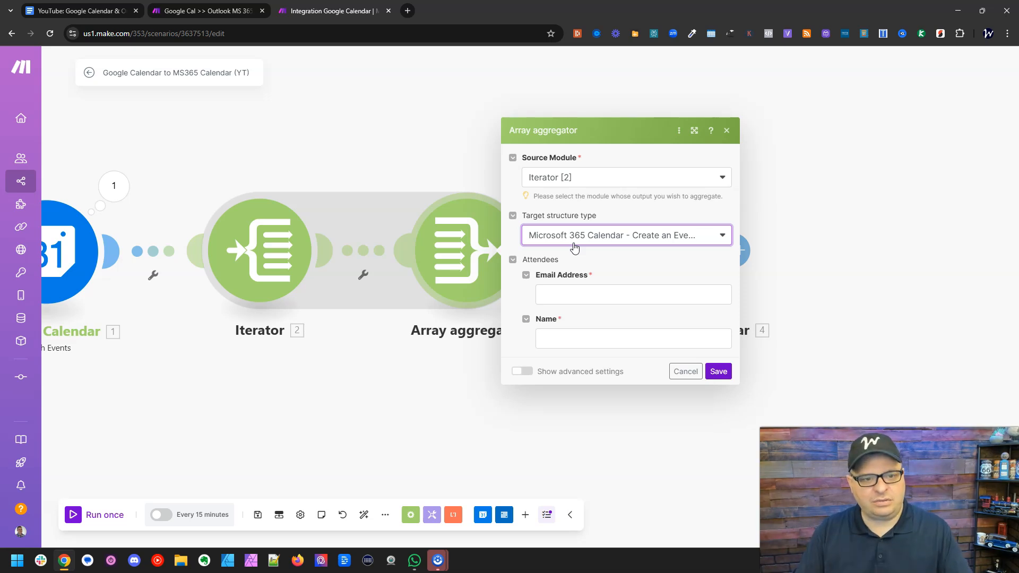
# - Check the MS365 Attendees aggregator in the existing Google Cal >> Outlook MS 365 Calendar scenario for reference
pyautogui.click(247, 11)
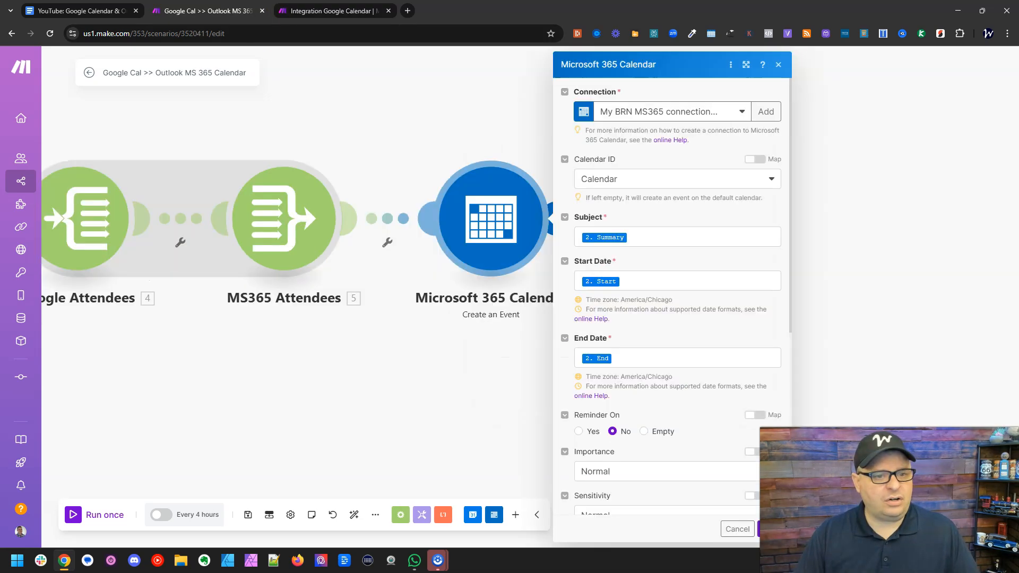
pyautogui.click(408, 393)
pyautogui.click(287, 234)
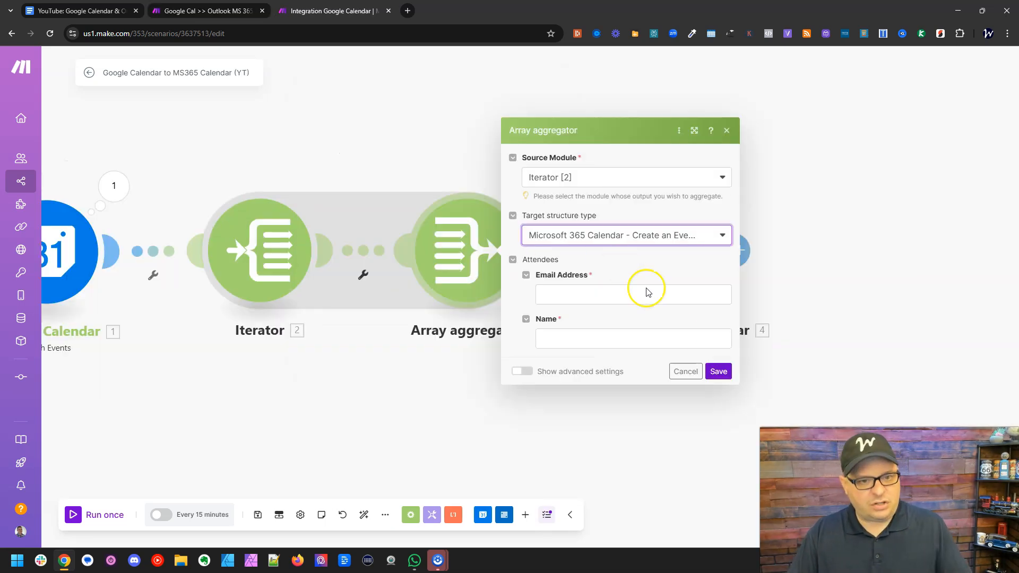
# - In the new scenario's Array aggregator, map the Iterator's Email into Email Address and its Display Name into Name
pyautogui.click(635, 298)
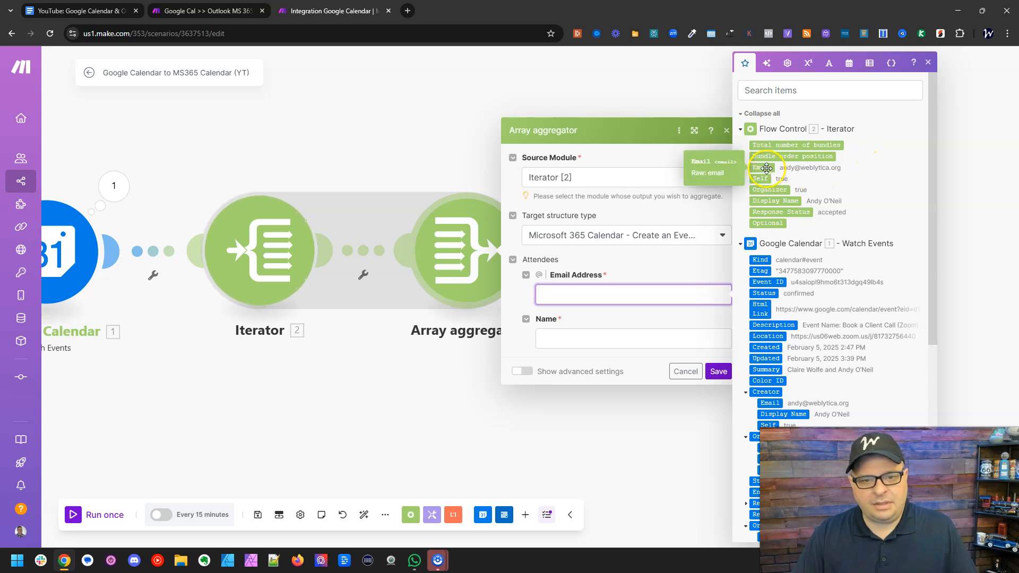
pyautogui.click(767, 168)
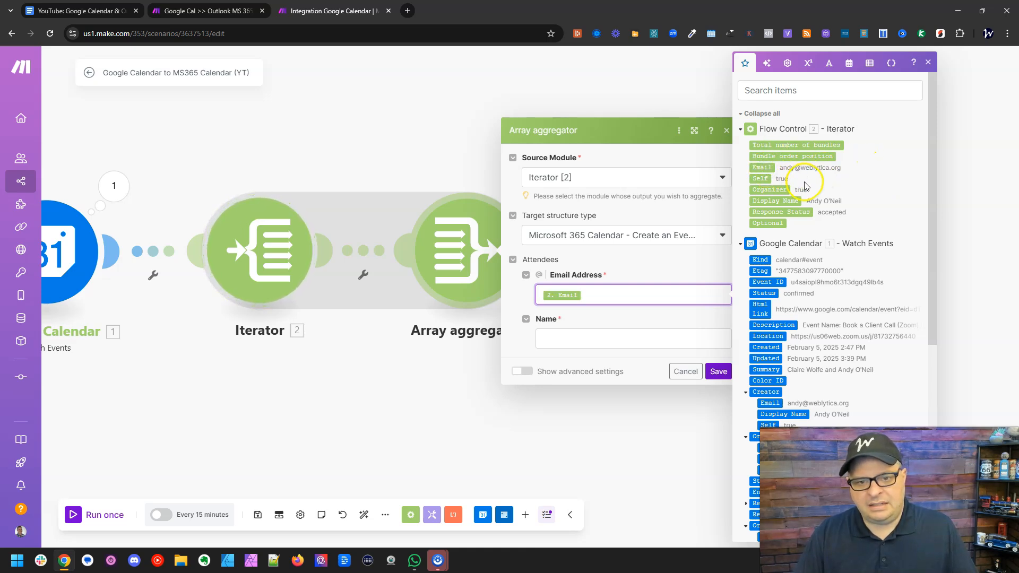
pyautogui.moveTo(763, 200); pyautogui.dragTo(589, 338)
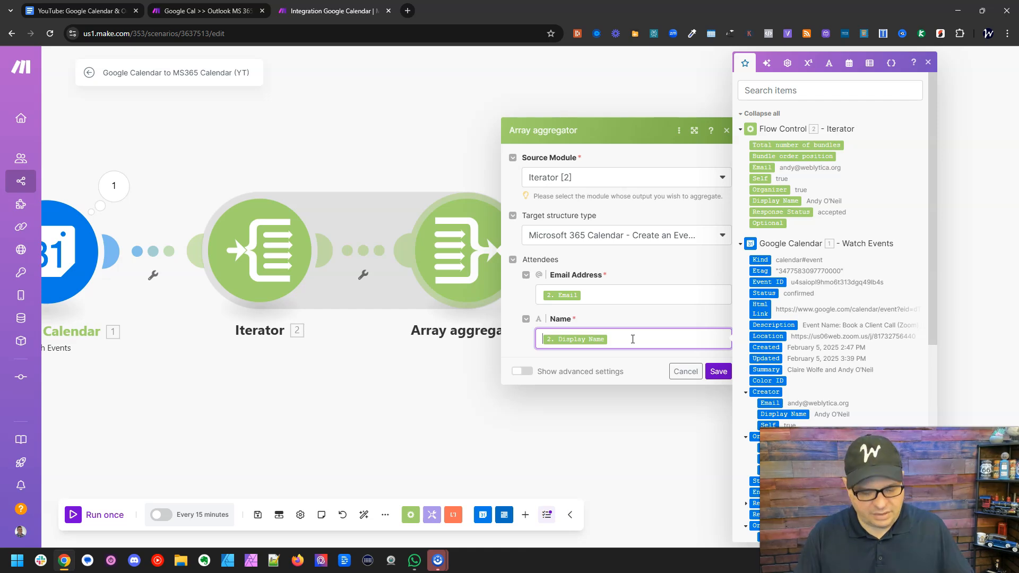
# - Replace the Display Name mapping in the Name field with an empty ifempty function from the general functions
pyautogui.click(542, 339)
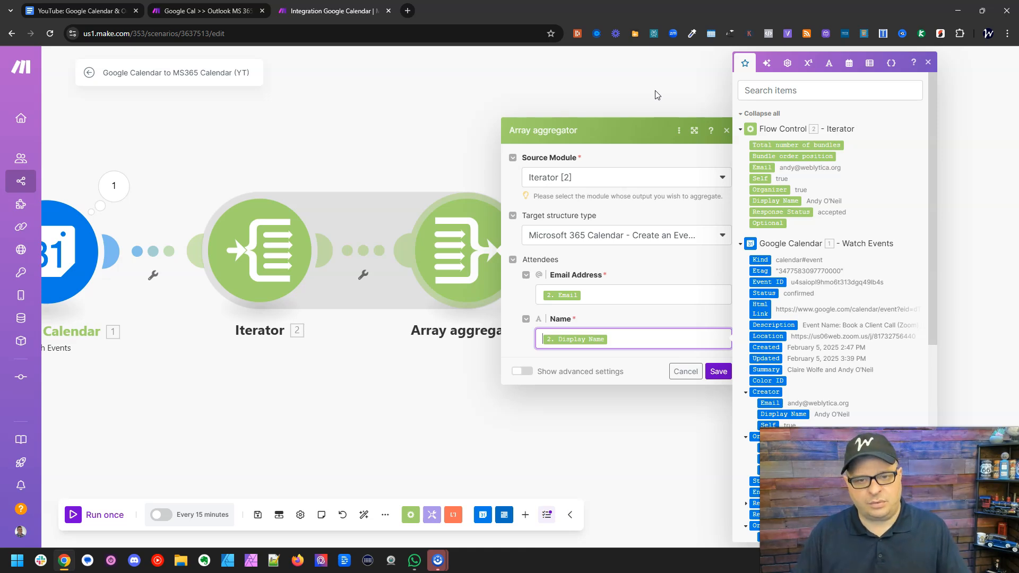
pyautogui.click(829, 63)
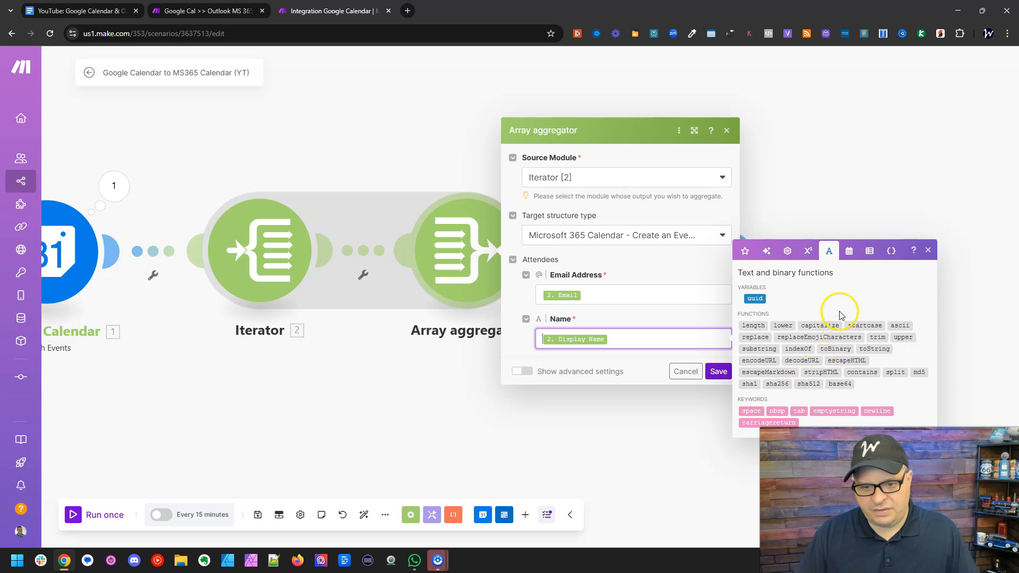
pyautogui.click(788, 251)
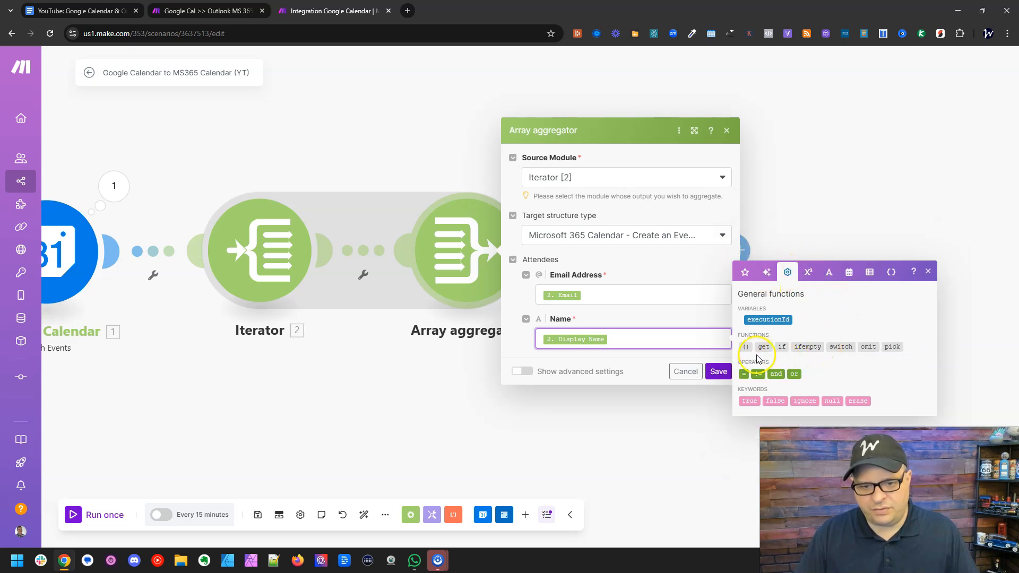
pyautogui.click(637, 338)
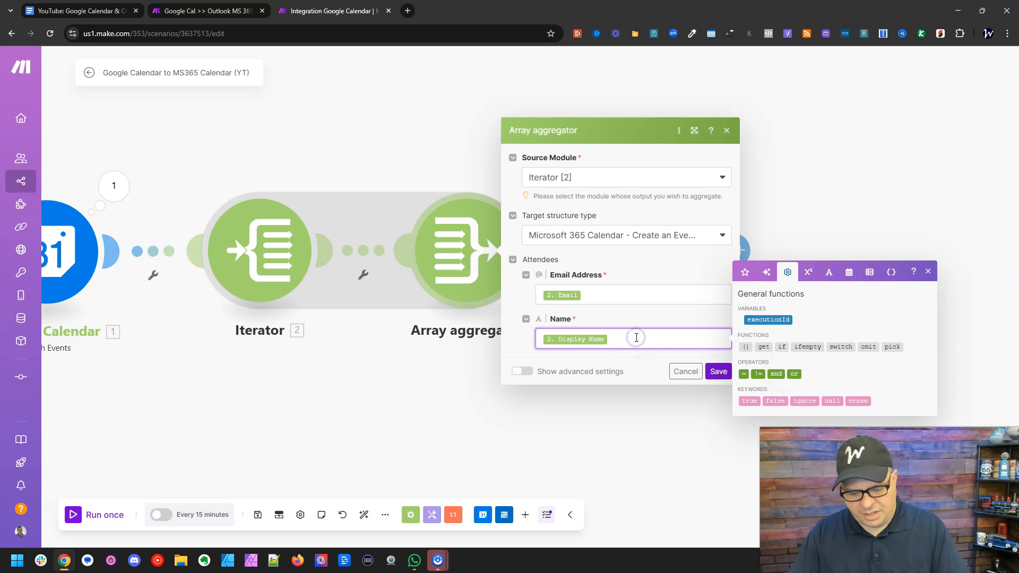
pyautogui.press('BackSpace')
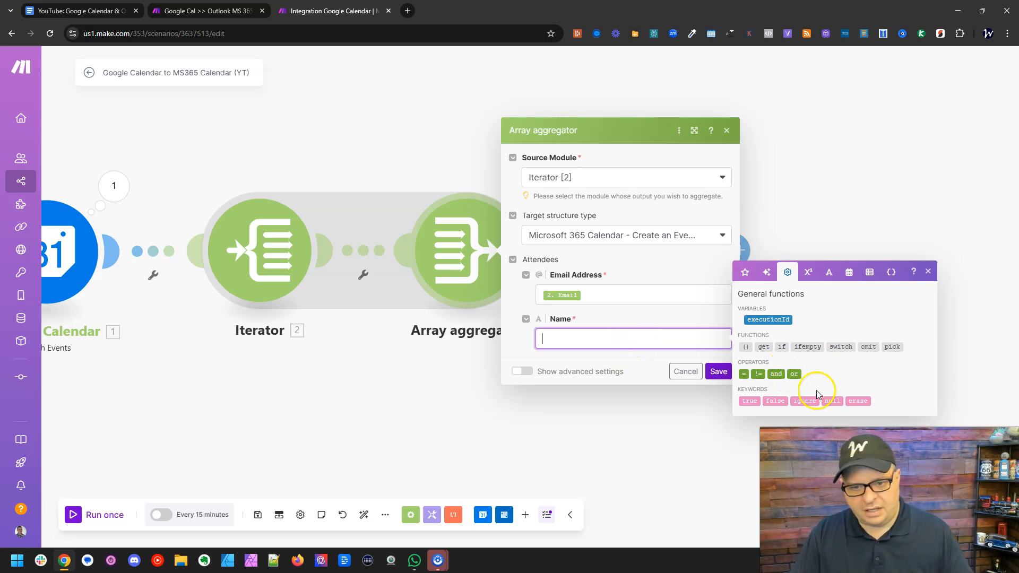
pyautogui.click(809, 348)
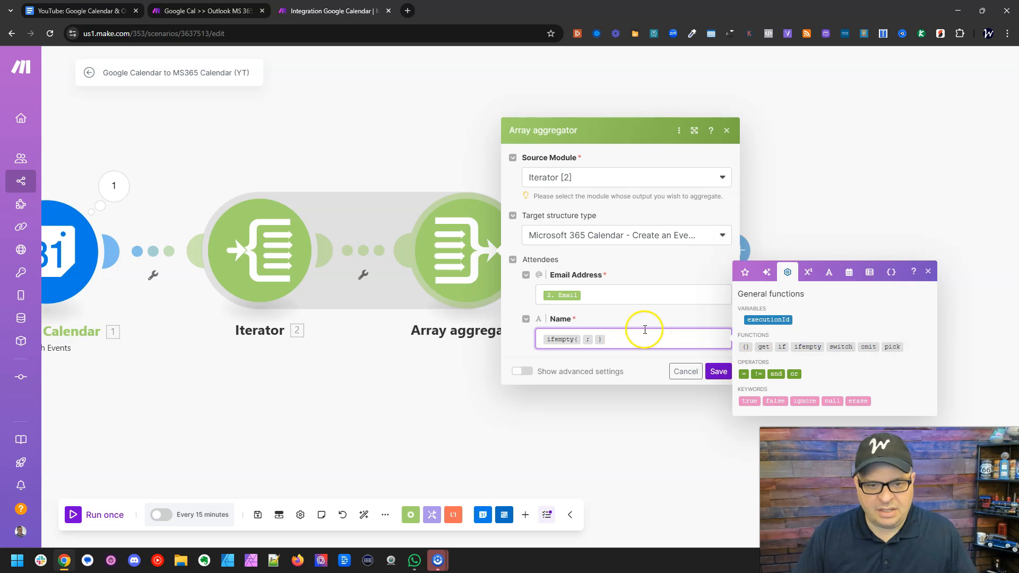
# - Fill the ifempty function in Name with the Iterator's Display Name as first value and Email as fallback
pyautogui.click(582, 335)
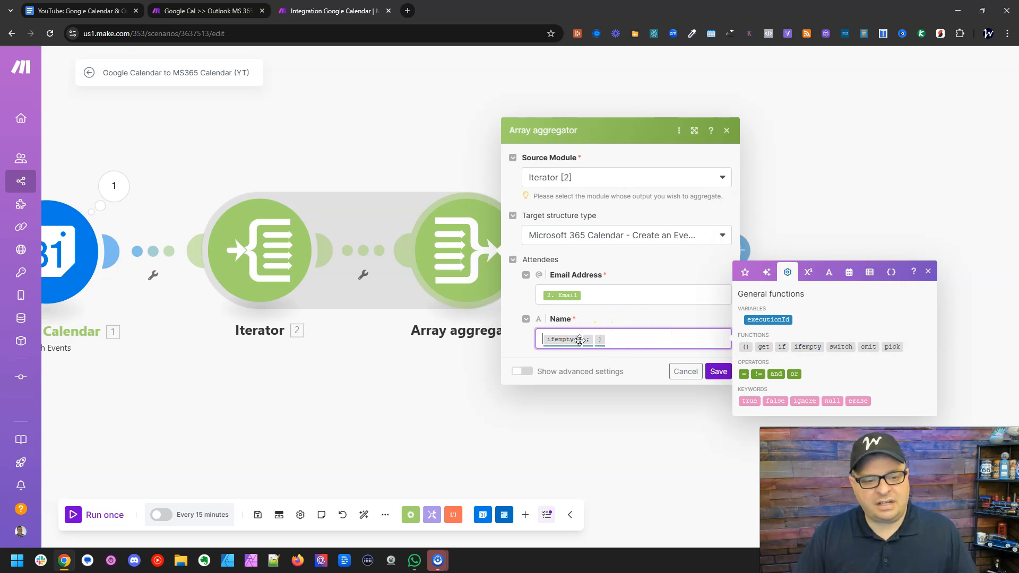
pyautogui.press('Right')
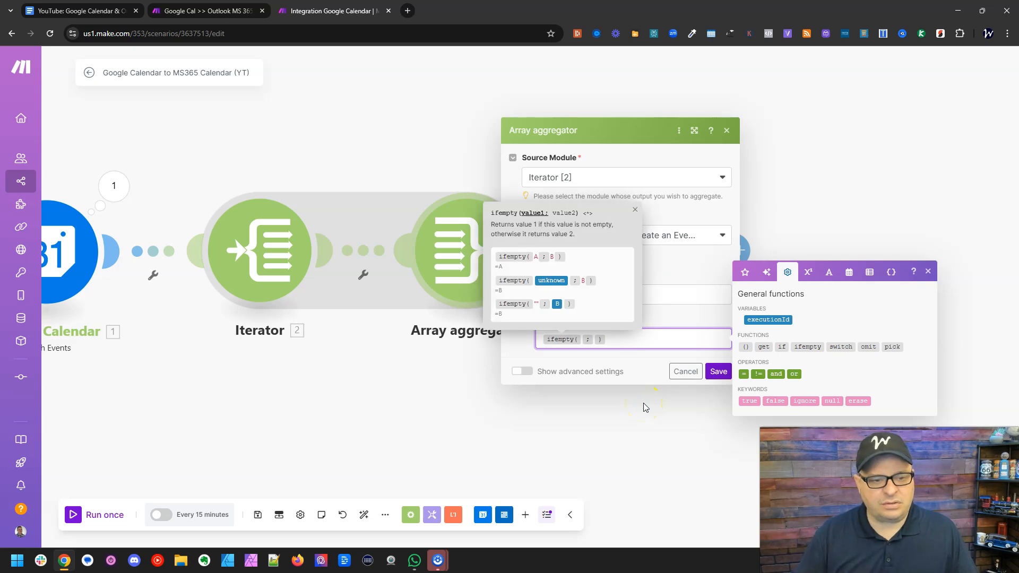
pyautogui.click(588, 342)
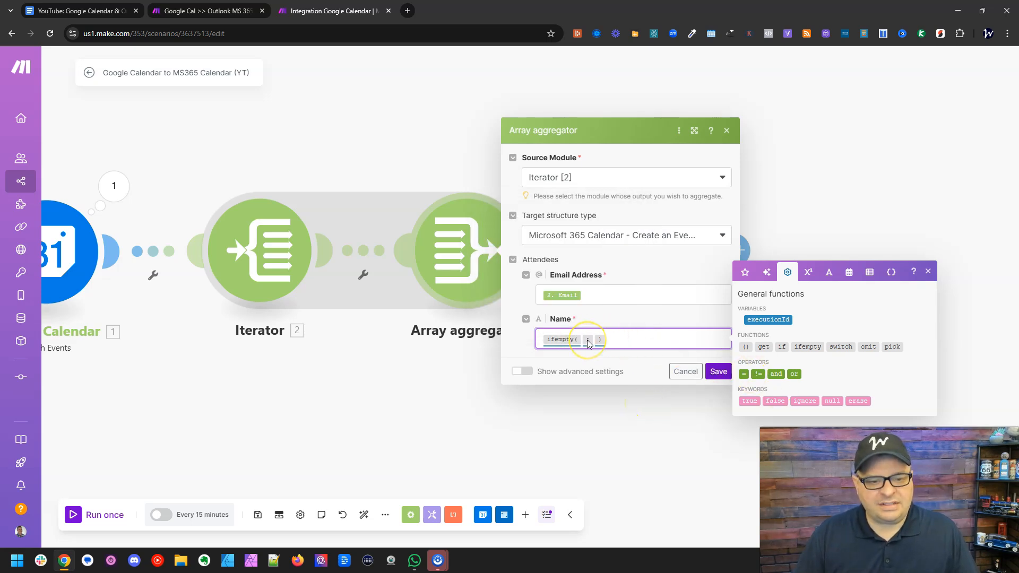
pyautogui.moveTo(581, 341)
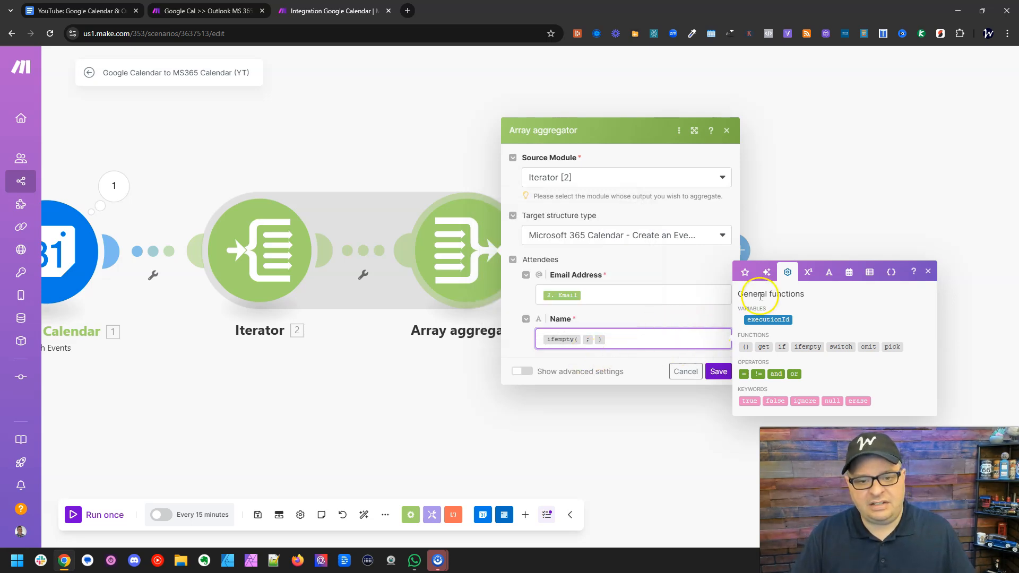
pyautogui.click(745, 276)
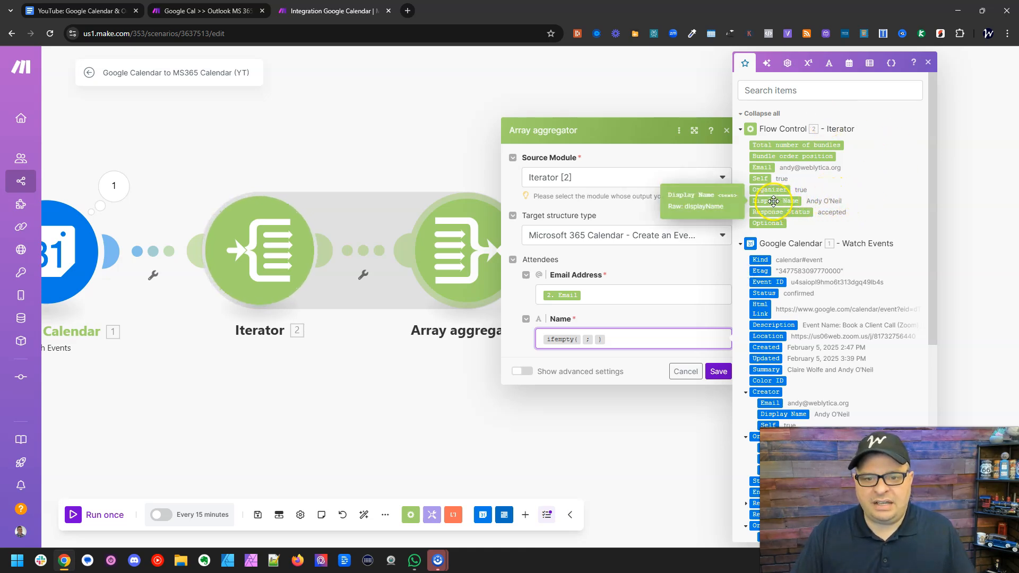
pyautogui.click(774, 201)
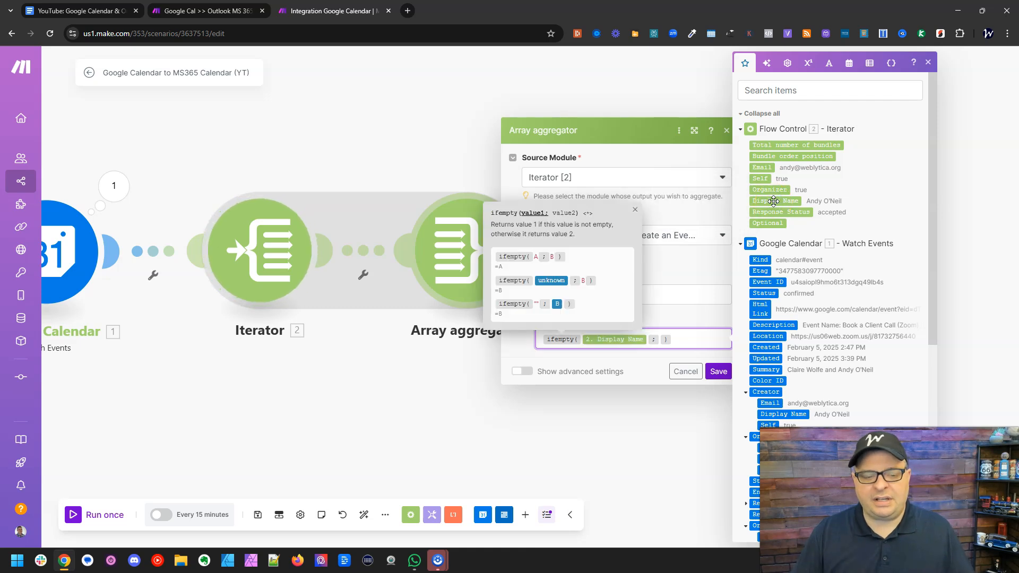
pyautogui.press('Right')
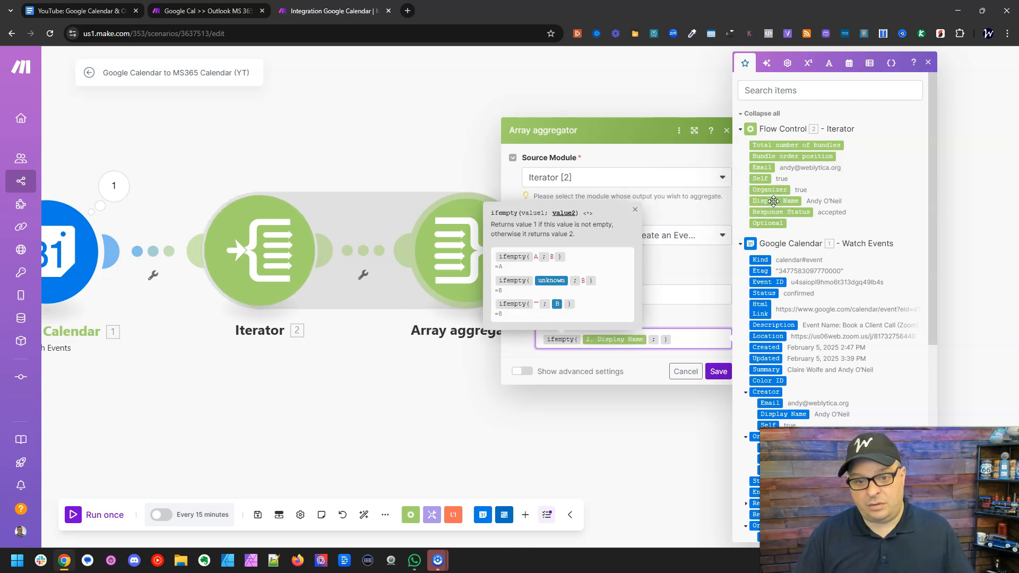
pyautogui.click(770, 167)
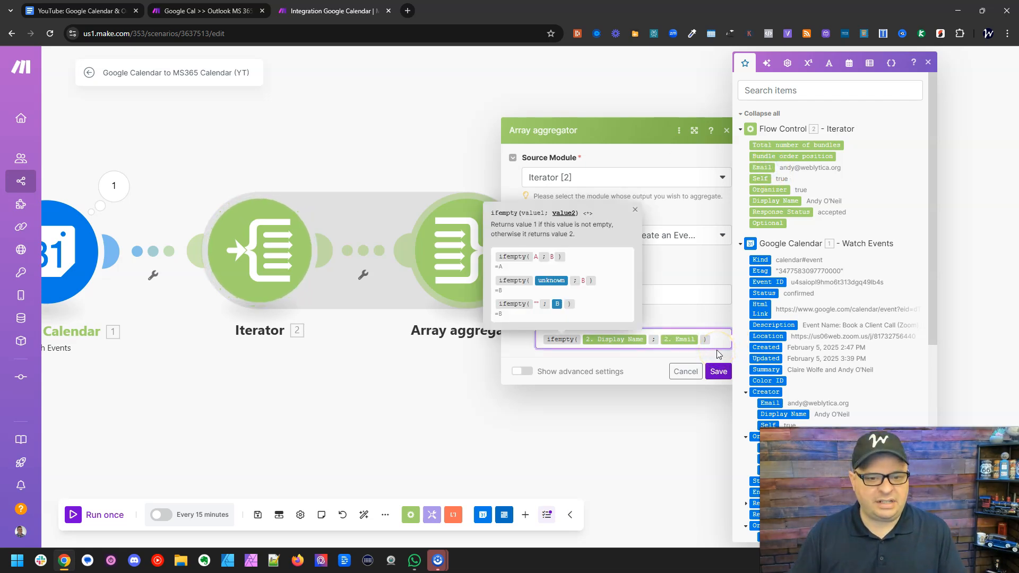
pyautogui.click(713, 319)
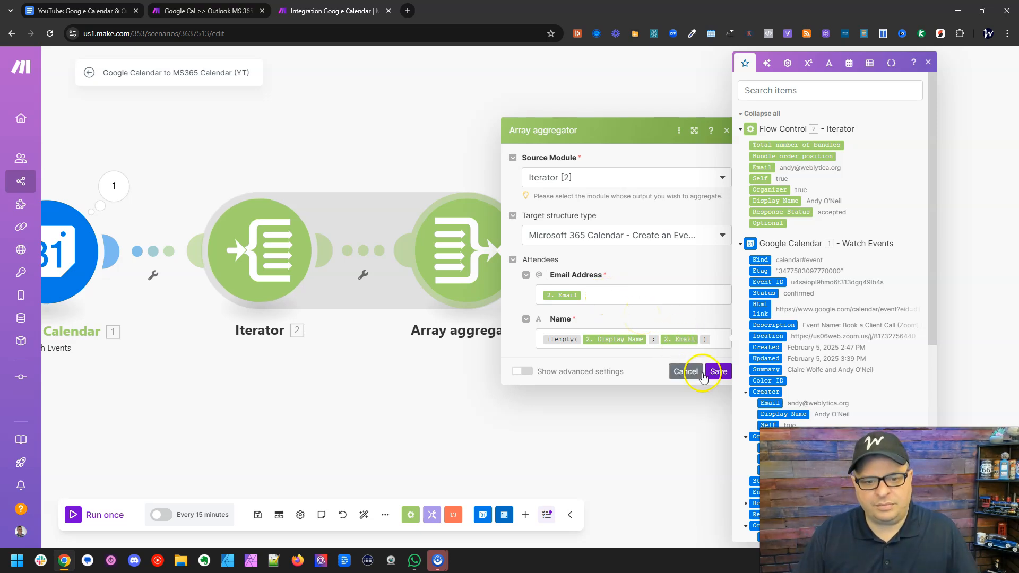
pyautogui.click(714, 371)
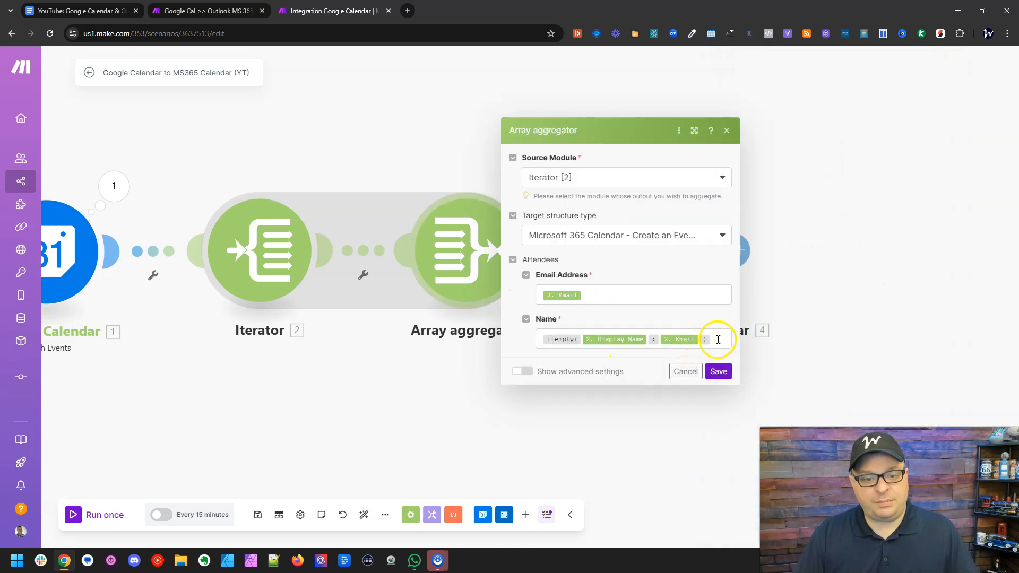
# - Clear the Name formula and write it again manually as ifempty(Display Name; Email) using the Iterator's values
pyautogui.click(718, 340)
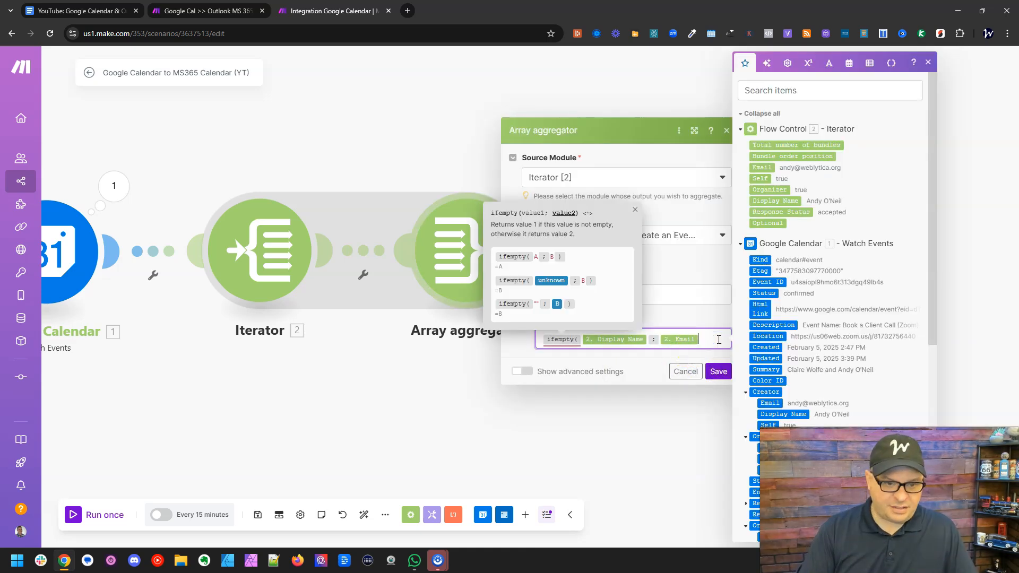
pyautogui.press('BackSpace')
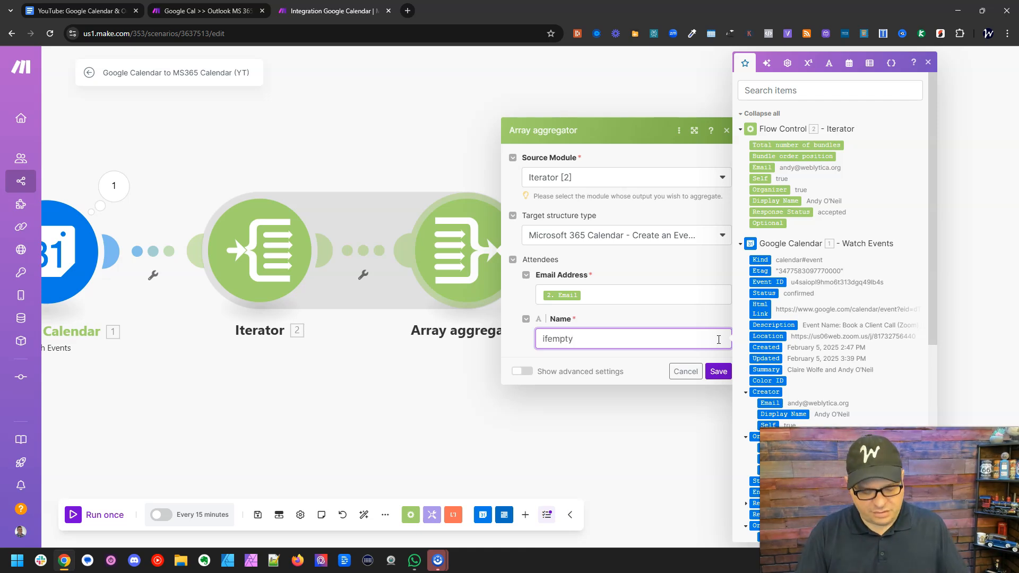
pyautogui.write('(')
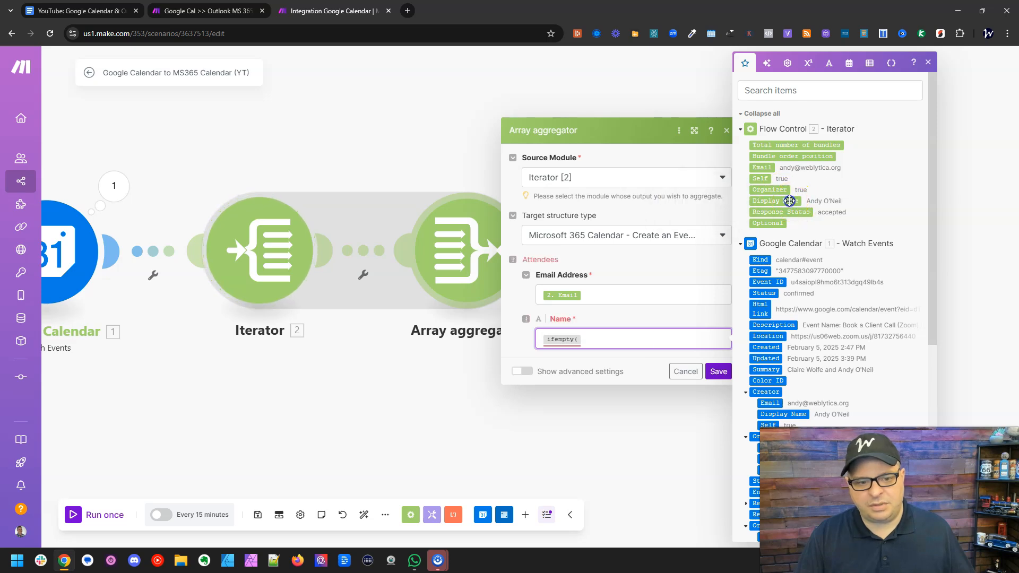
pyautogui.click(791, 201)
pyautogui.write(';')
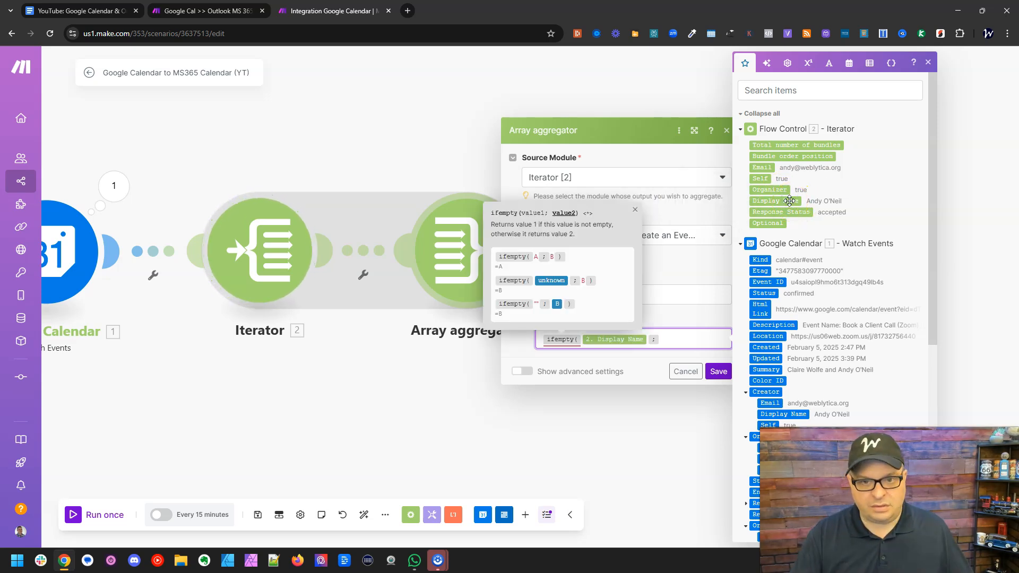
pyautogui.click(766, 169)
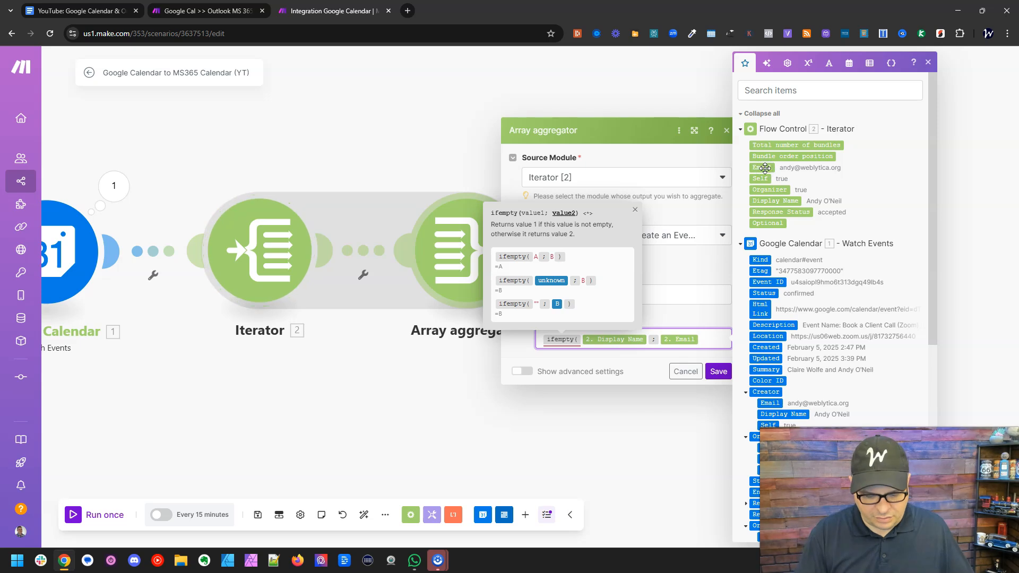
pyautogui.write(')')
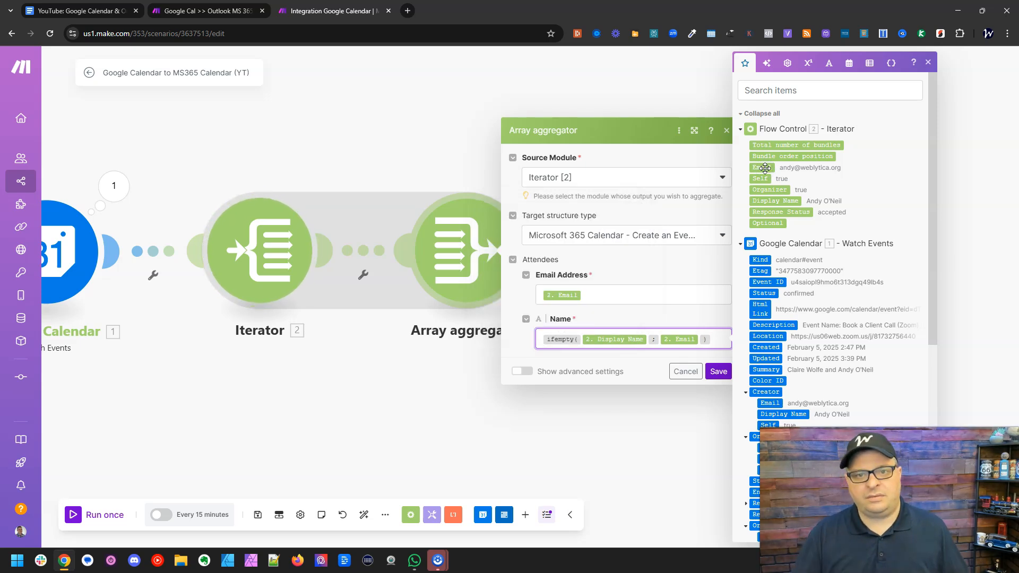
# - Save the Array aggregator settings and auto-align the scenario's modules
pyautogui.click(814, 72)
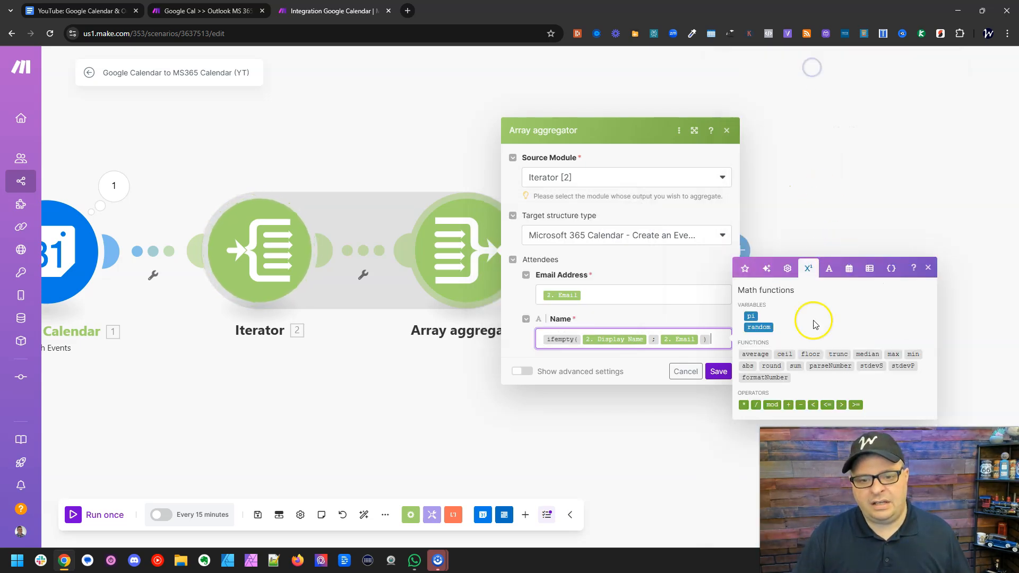
pyautogui.click(829, 269)
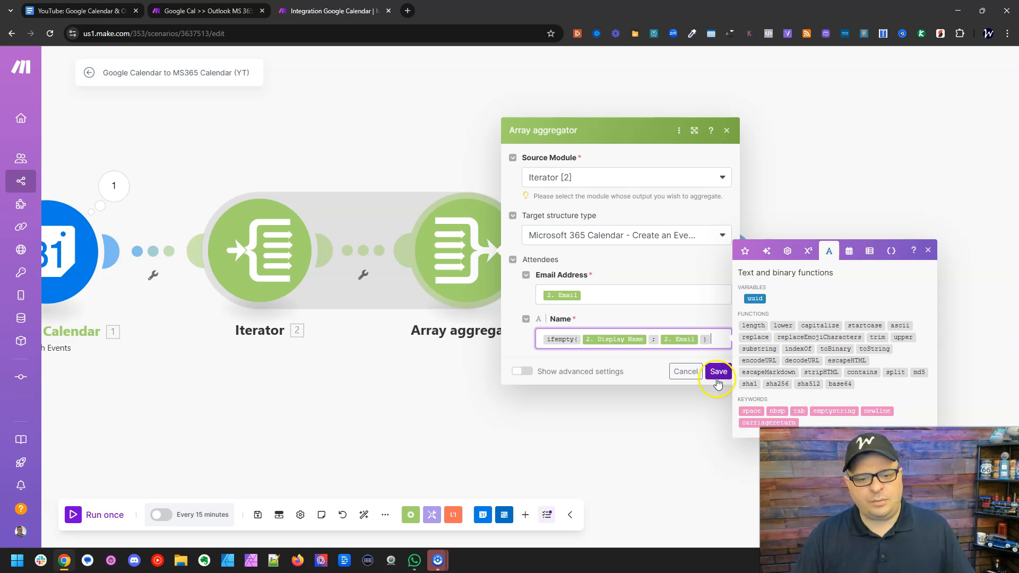
pyautogui.click(718, 372)
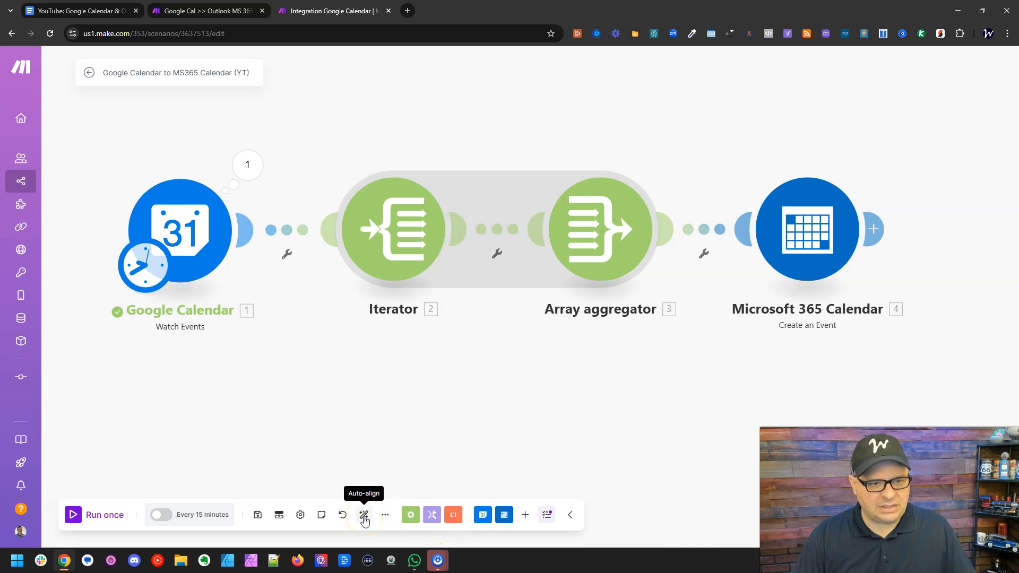
pyautogui.click(364, 516)
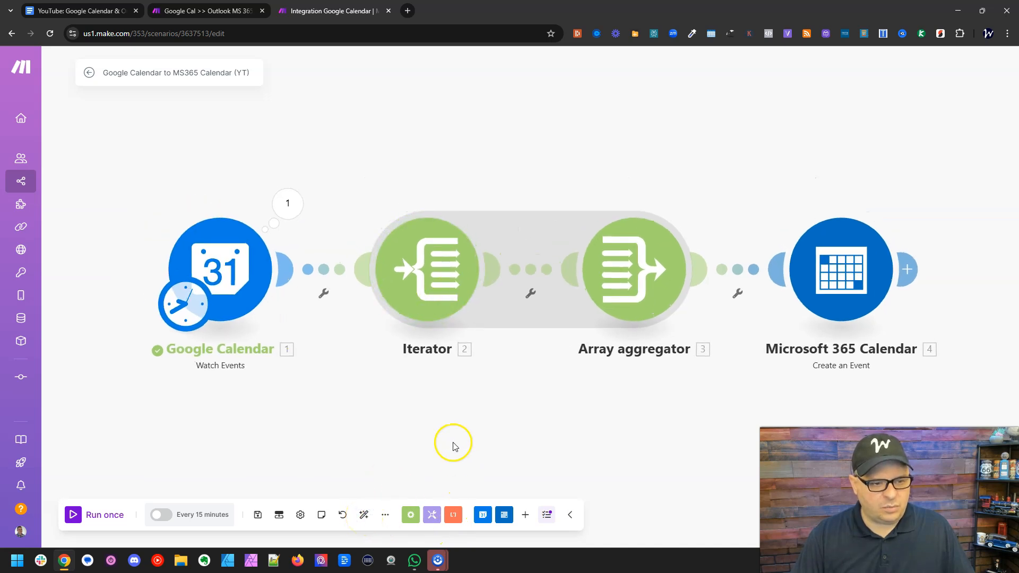
# - Move the Iterator, Array aggregator and Microsoft 365 Calendar modules out of line, and auto-align the scenario to tidy the layout
pyautogui.scroll(-3, 453, 446)
pyautogui.moveTo(439, 359); pyautogui.dragTo(439, 257)
pyautogui.moveTo(575, 331); pyautogui.dragTo(679, 207)
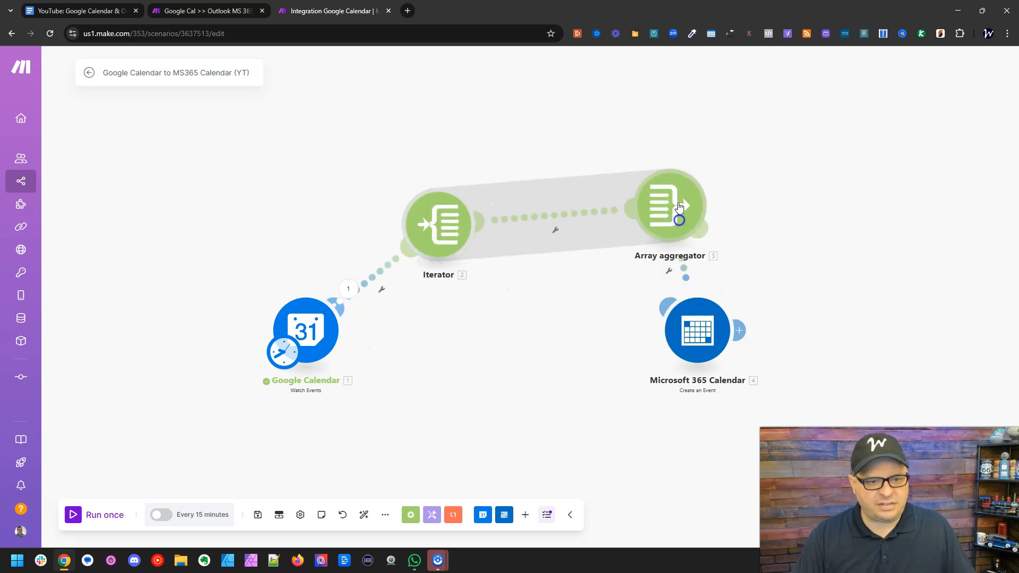
pyautogui.moveTo(697, 330); pyautogui.dragTo(776, 331)
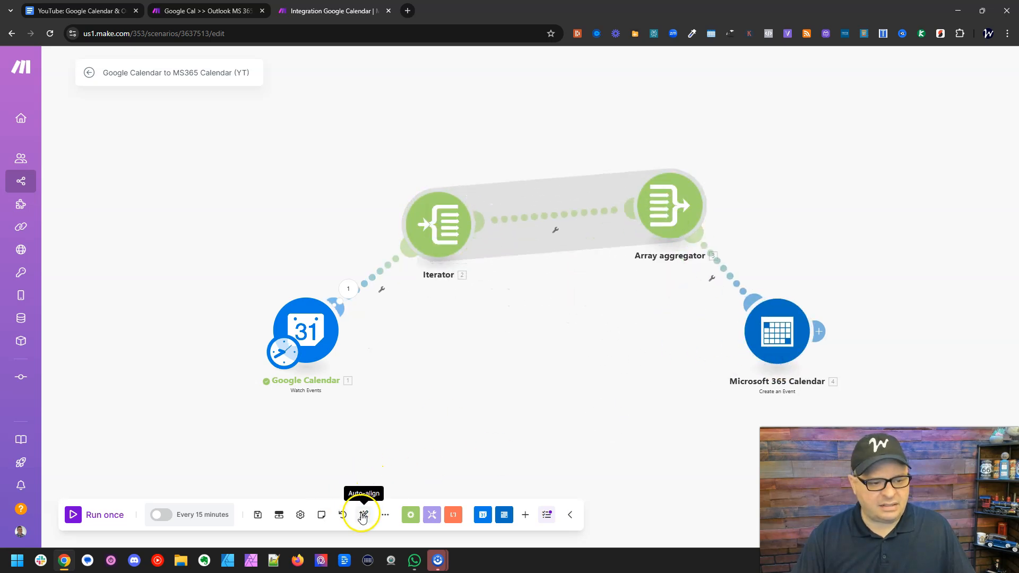
pyautogui.click(364, 515)
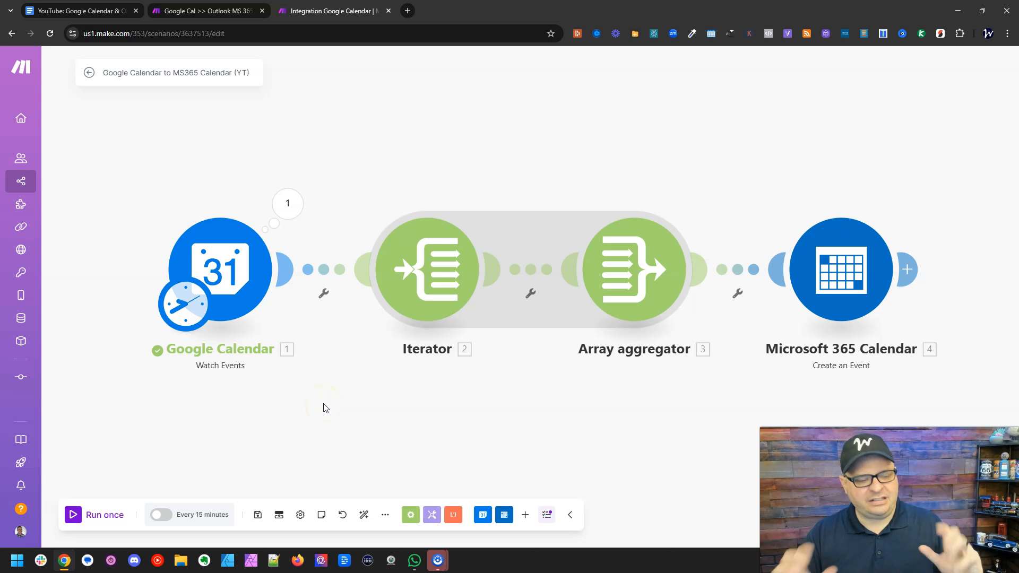
# - Save the scenario and run it once
pyautogui.click(257, 515)
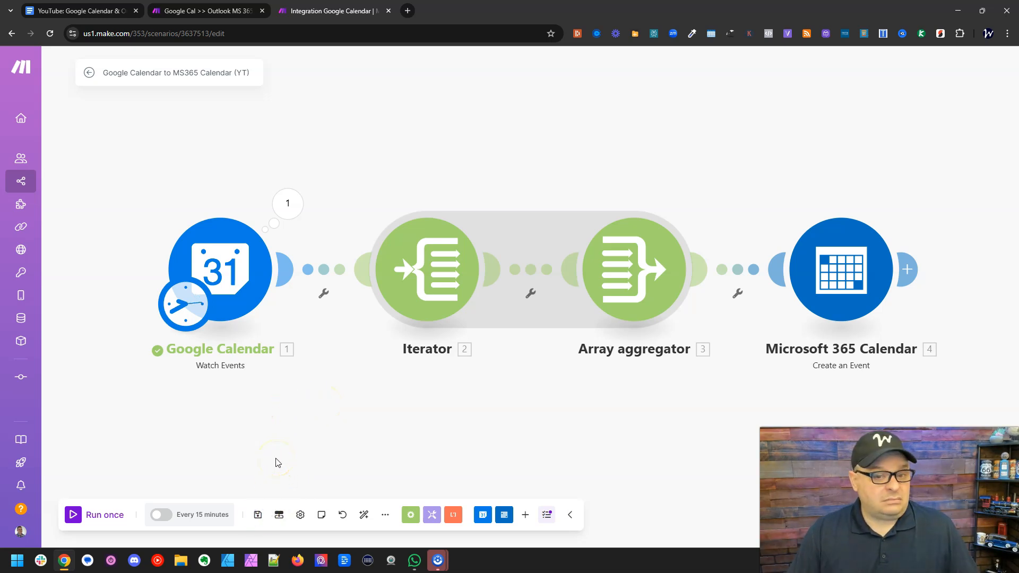
pyautogui.click(74, 514)
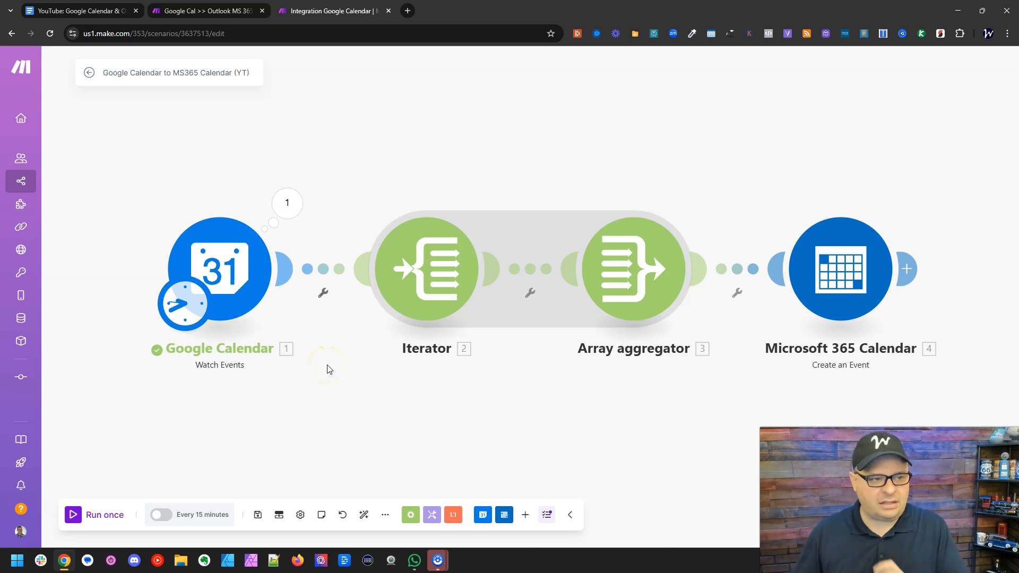
# - Inspect the execution details of the Google Calendar Watch Events module from the run
pyautogui.click(289, 191)
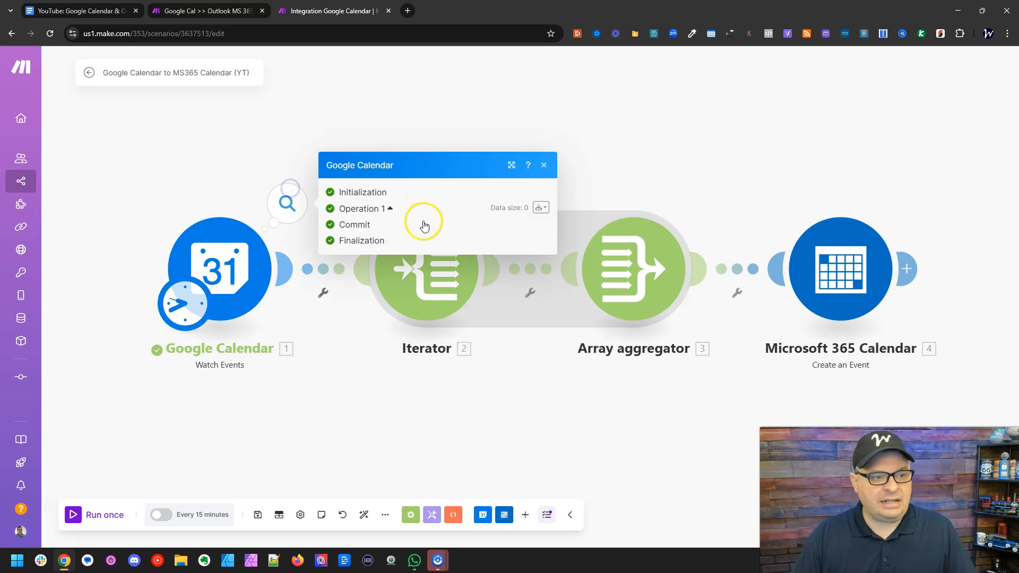
pyautogui.click(322, 378)
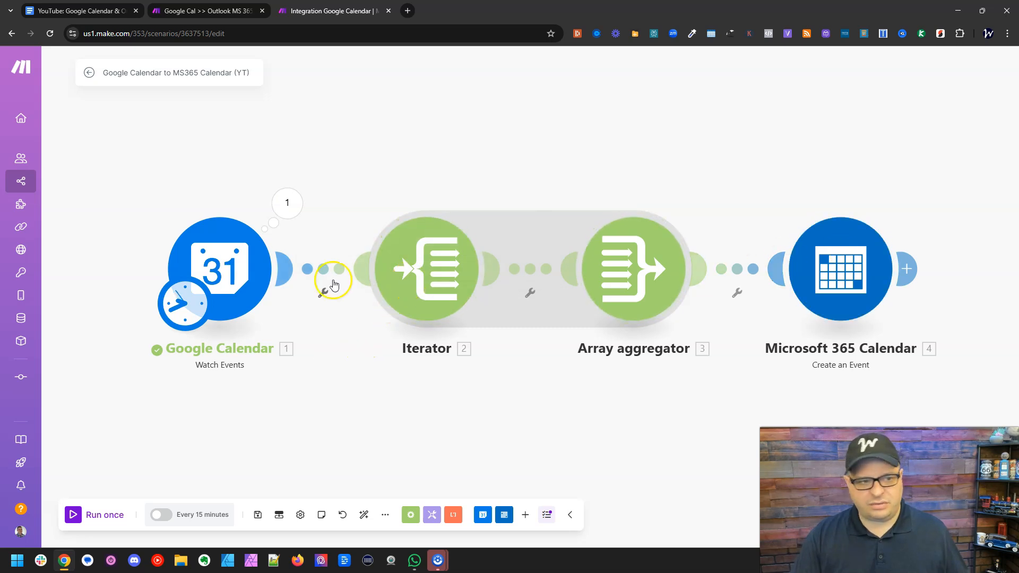
pyautogui.click(286, 210)
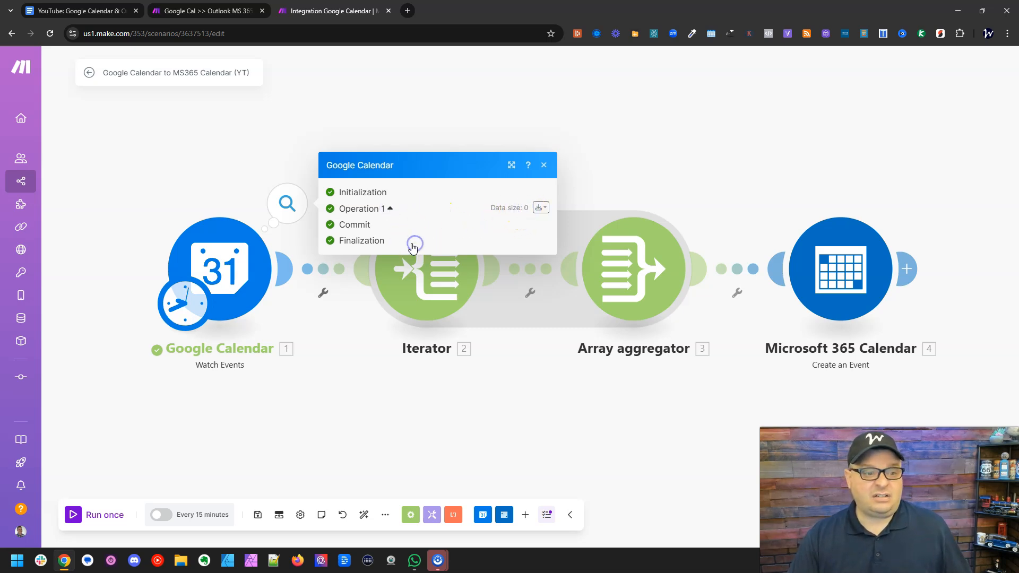
pyautogui.click(285, 434)
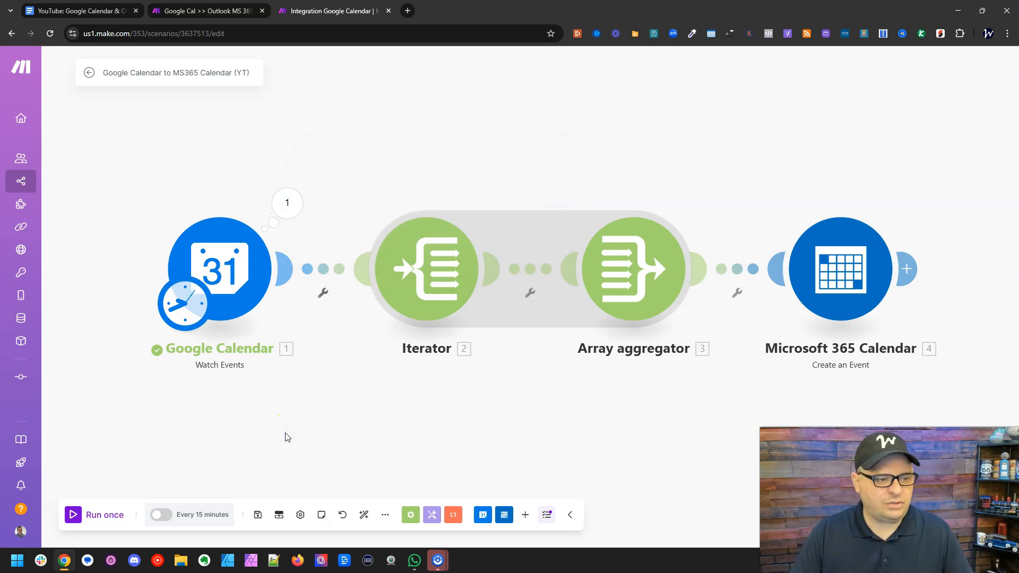
# - Set the Google Calendar trigger to start processing events from now on and save that starting point
pyautogui.click(252, 271)
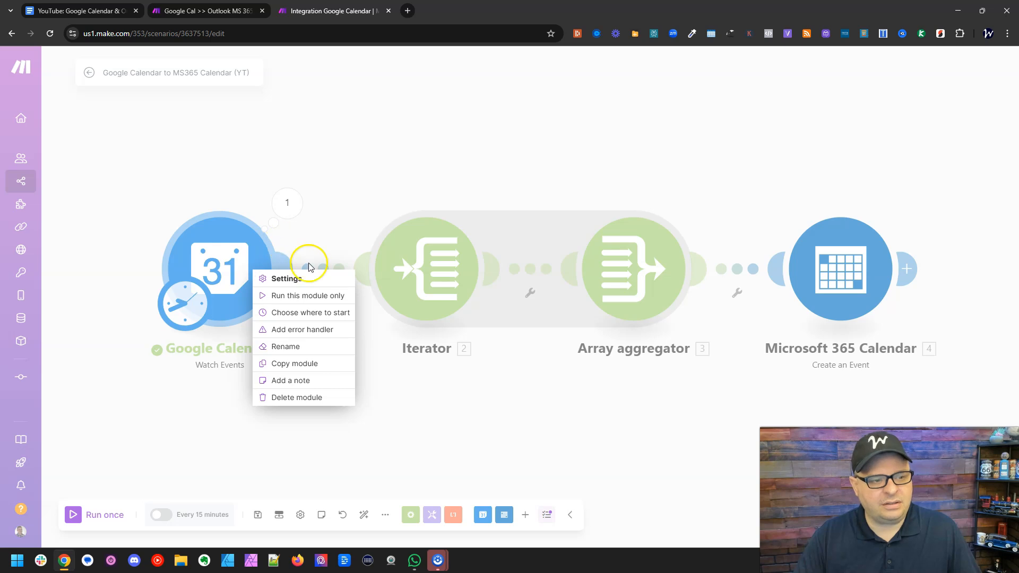
pyautogui.click(311, 313)
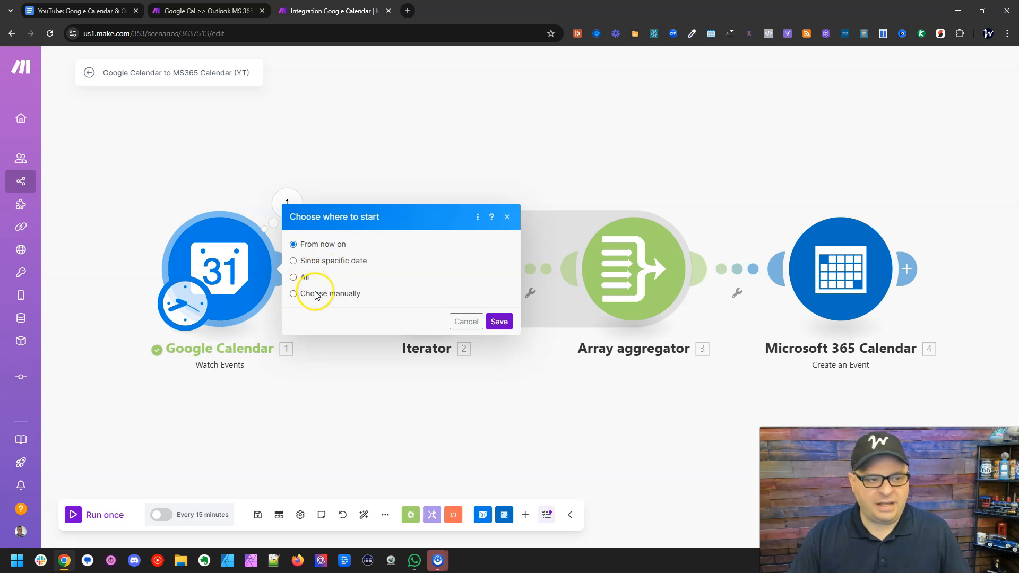
pyautogui.click(498, 321)
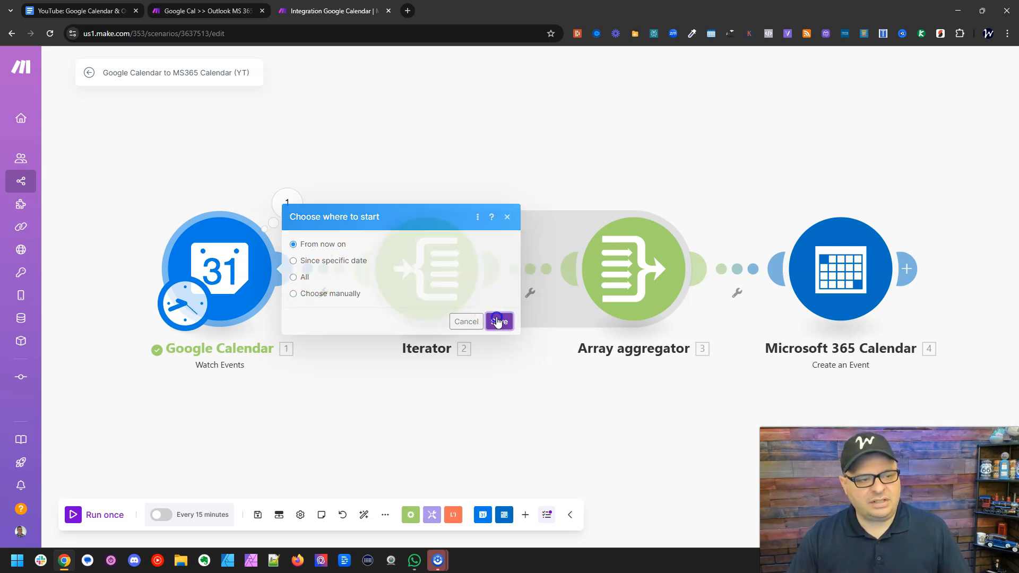